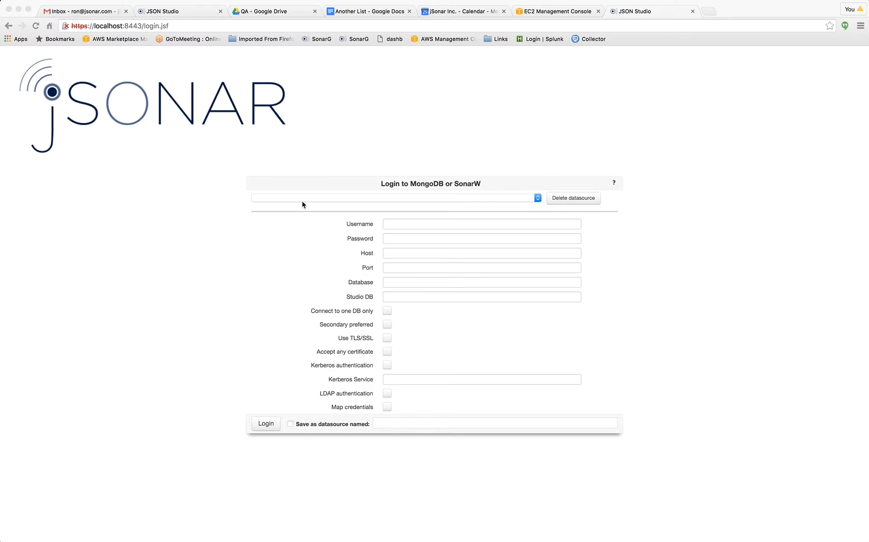
# Log in to the saved g2 datasource on g2.jsonar.com, entering the account password.
pyautogui.click(303, 201)
pyautogui.click(303, 202)
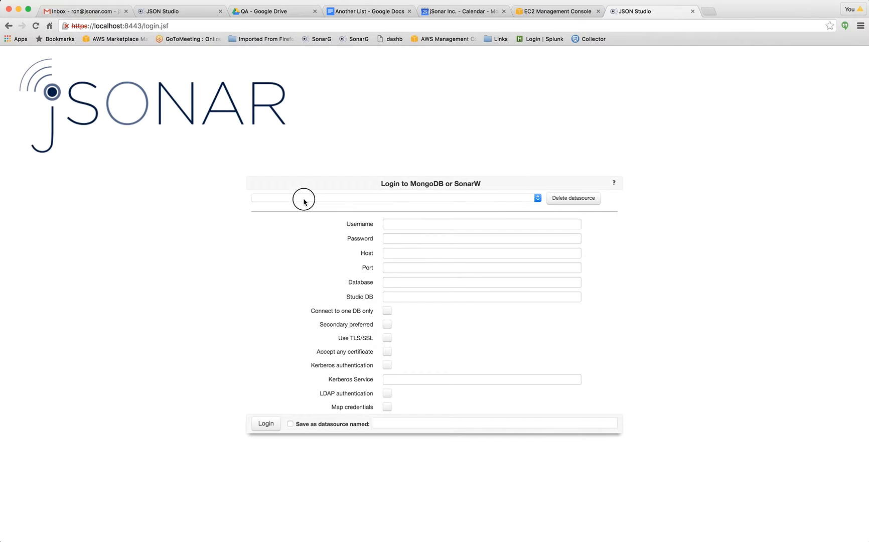
pyautogui.click(303, 202)
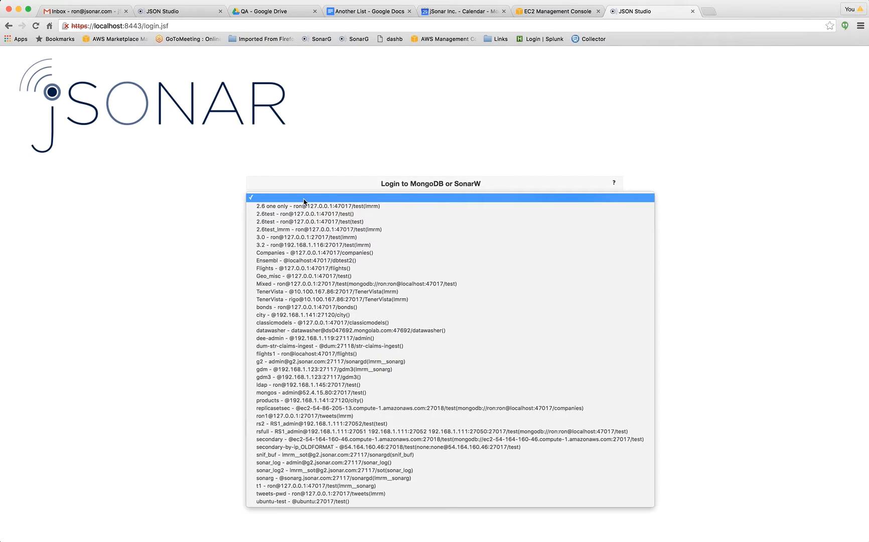
pyautogui.click(322, 362)
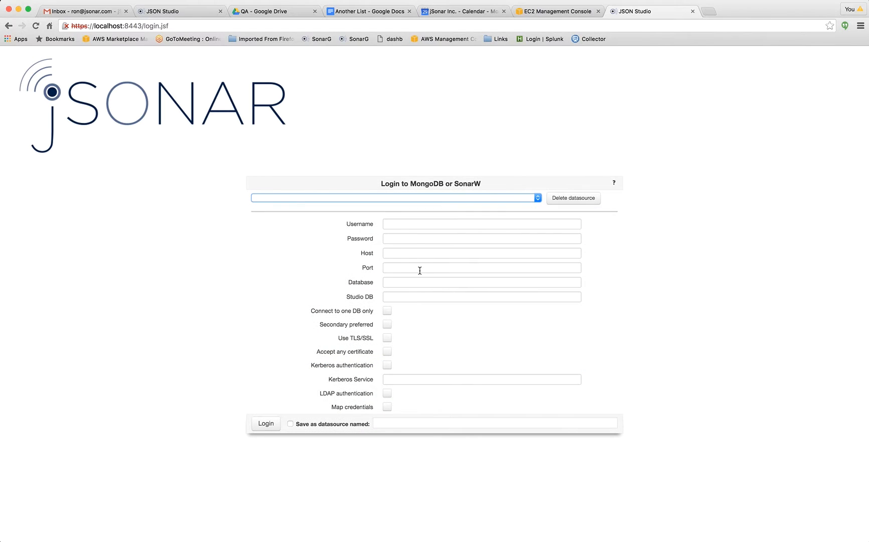
pyautogui.click(397, 237)
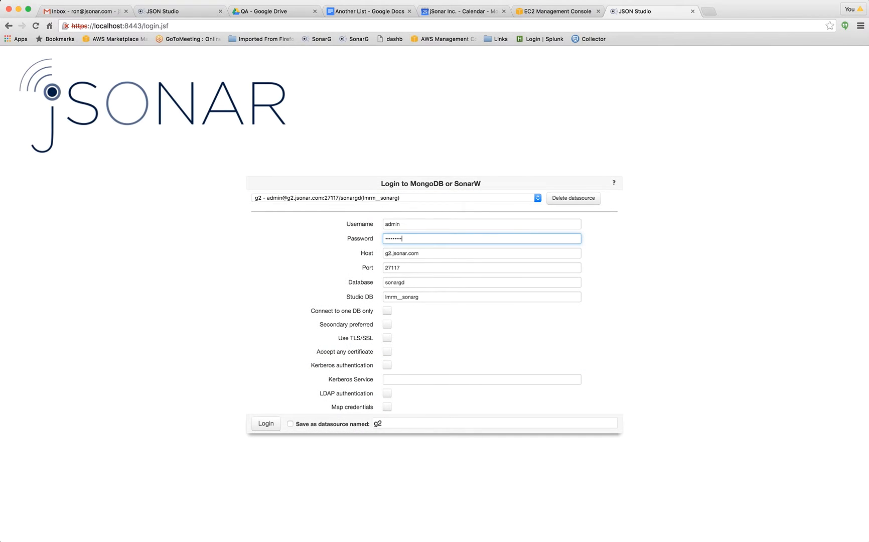
pyautogui.click(266, 423)
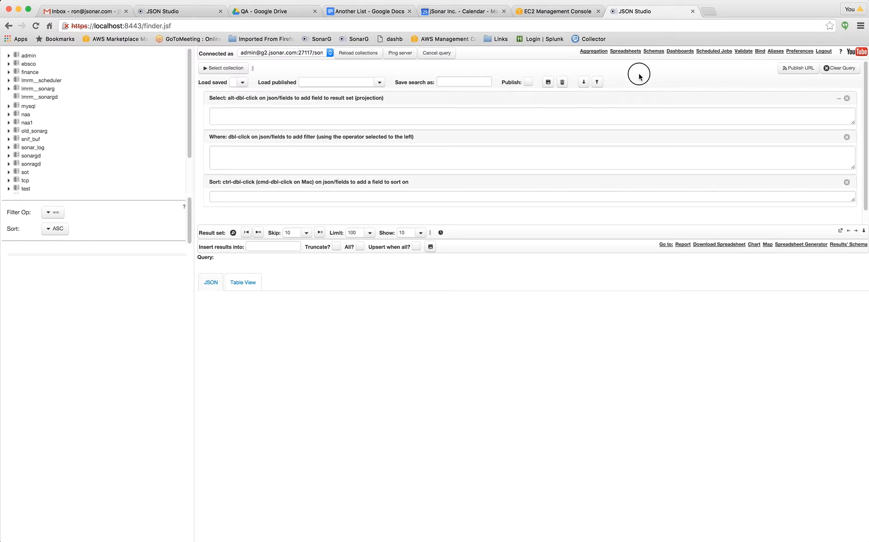
# Open the aggregation builder and set sonargd.policy_violations as the starting collection.
pyautogui.click(602, 54)
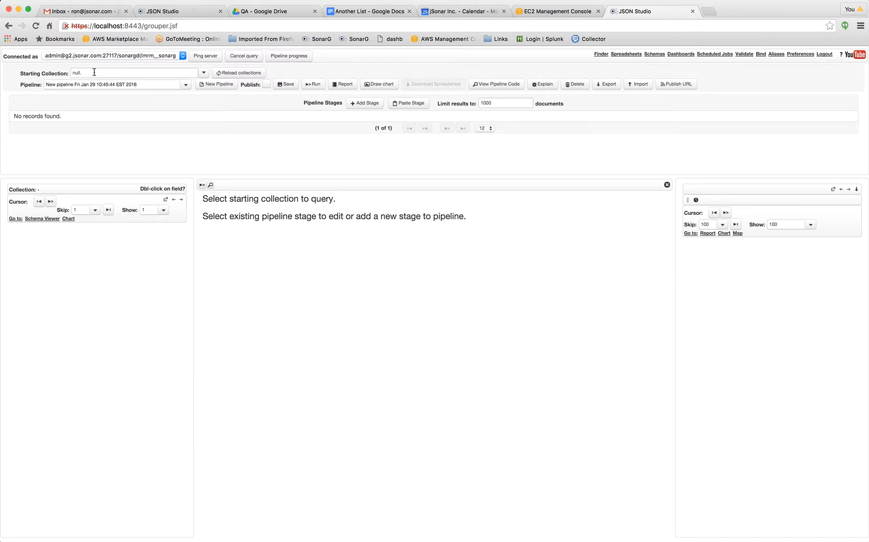
pyautogui.click(56, 73)
pyautogui.write('pl')
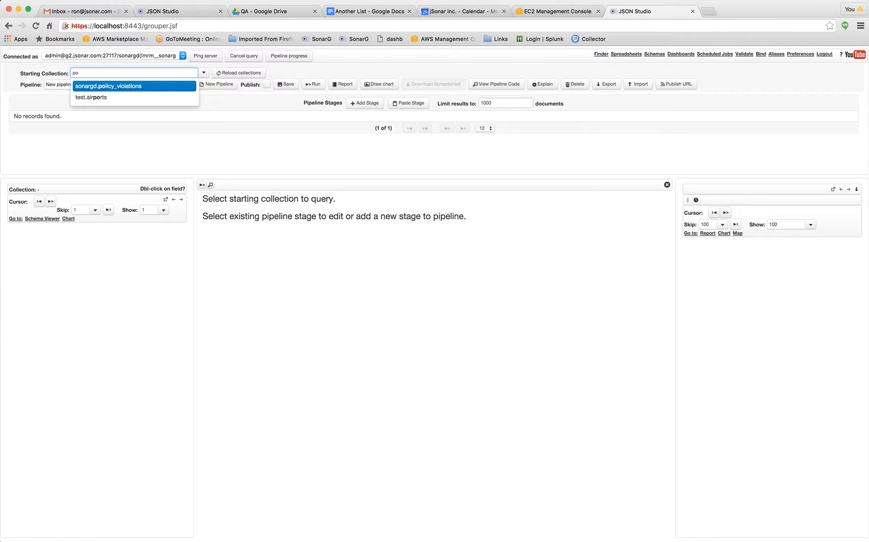
pyautogui.press('Return')
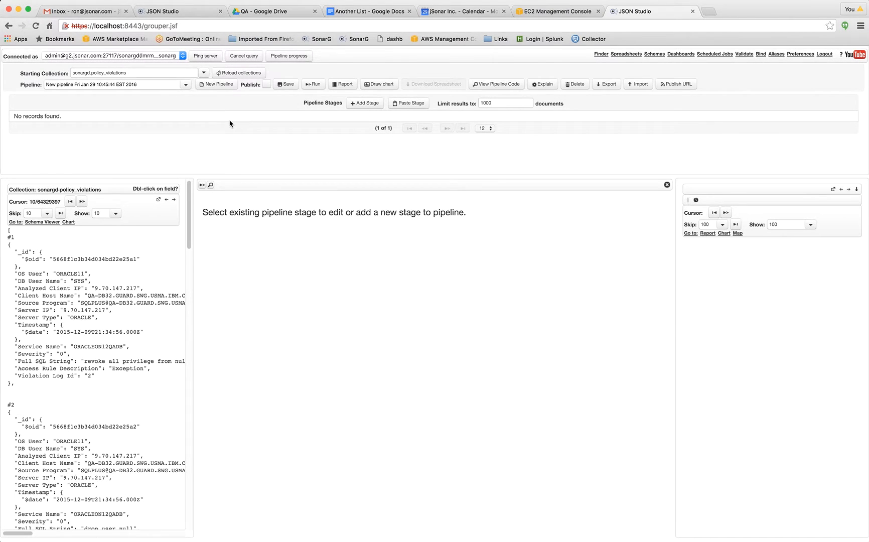
# Add a Filter (Match) stage to the new pipeline.
pyautogui.click(365, 104)
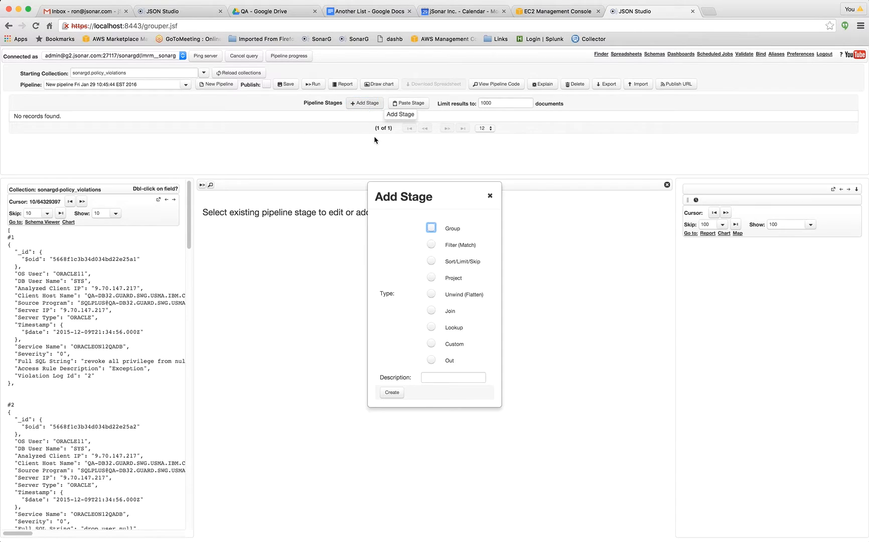
pyautogui.click(431, 244)
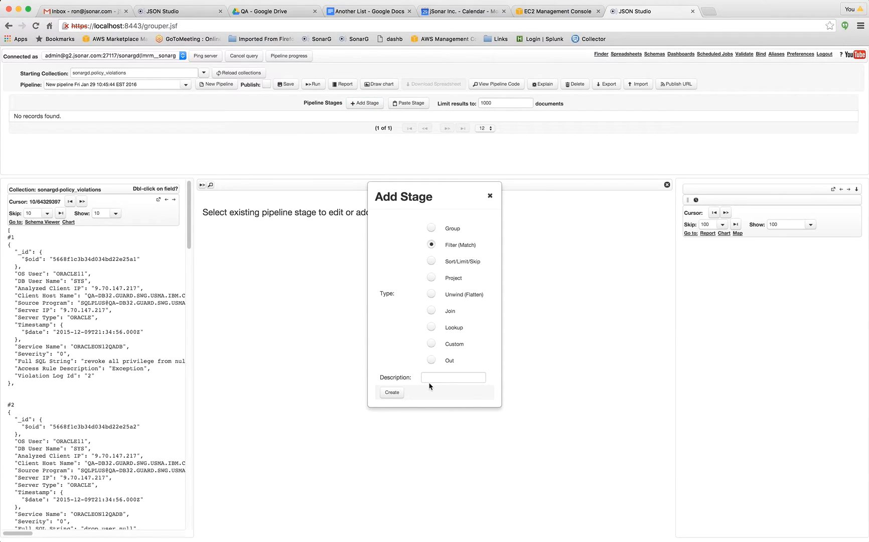
pyautogui.click(392, 395)
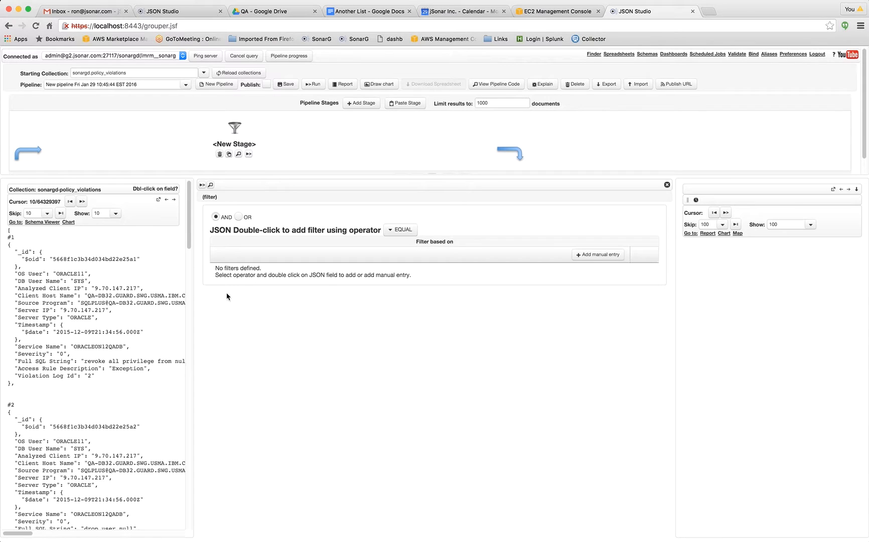
# Filter for Timestamp greater than or equal to January 28, 2016, and run the pipeline.
pyautogui.click(396, 232)
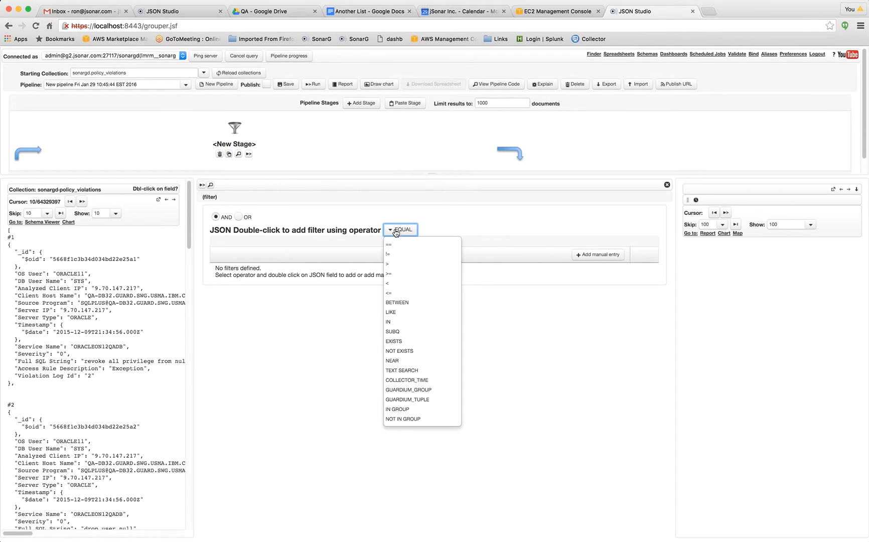
pyautogui.click(392, 272)
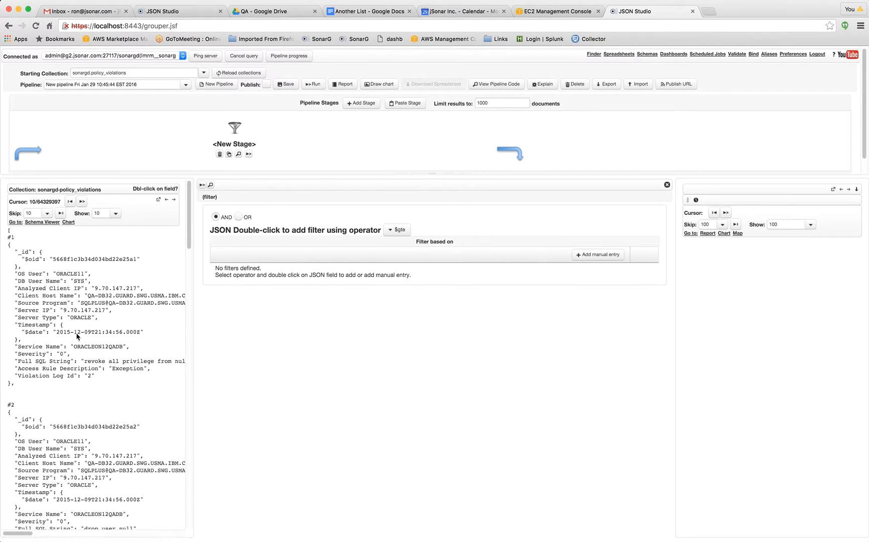
pyautogui.doubleClick(90, 332)
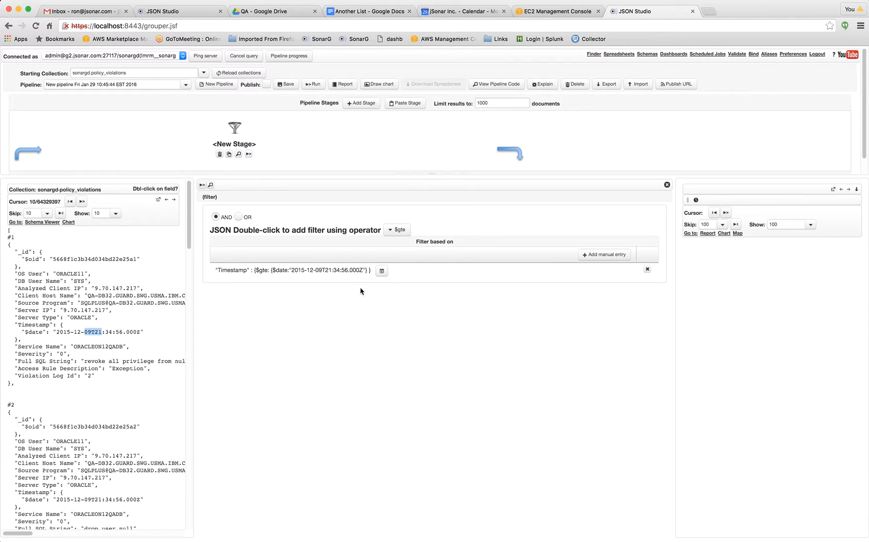
pyautogui.click(382, 272)
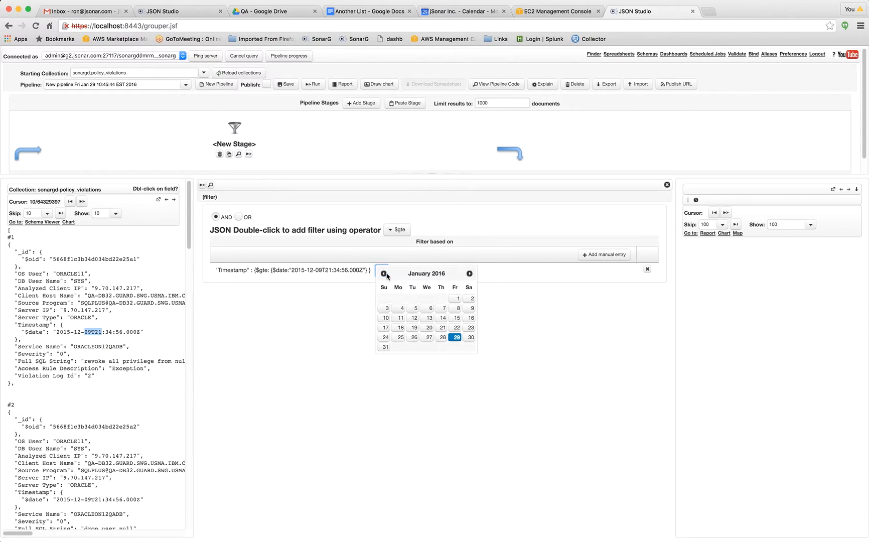
pyautogui.click(443, 339)
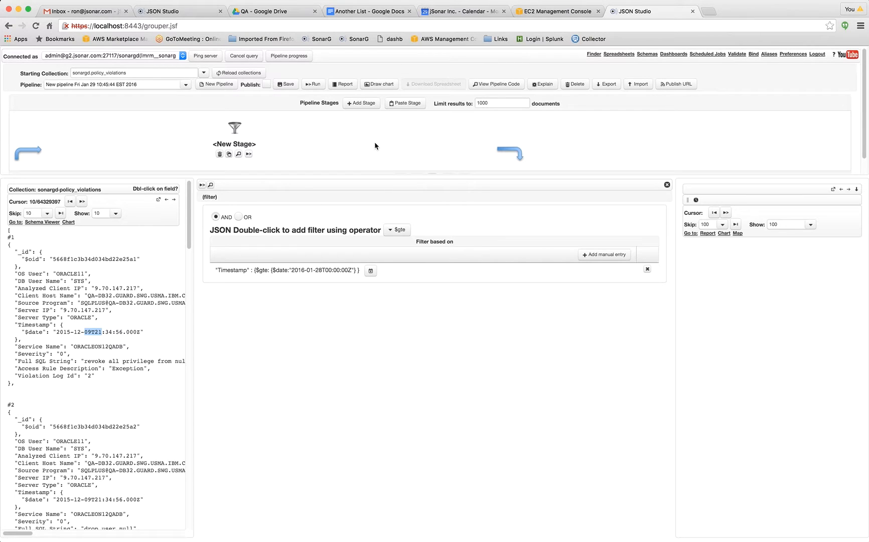
pyautogui.click(313, 84)
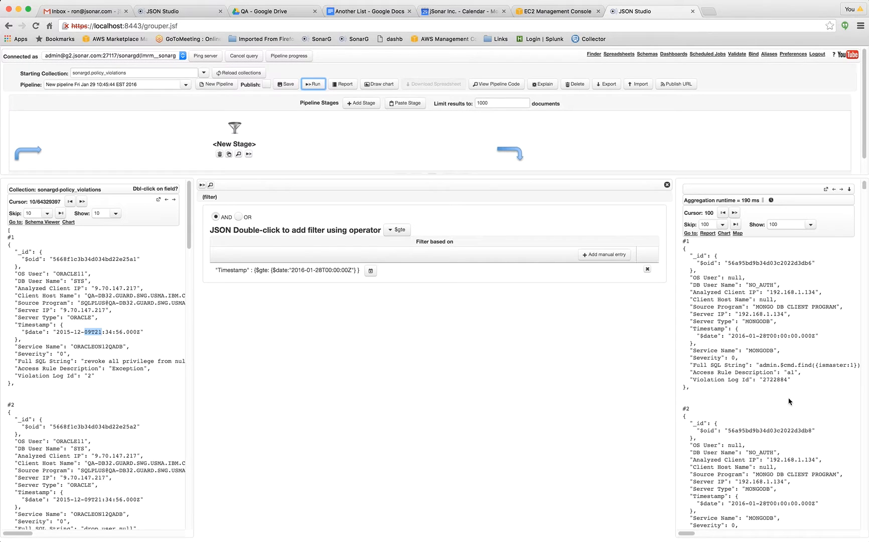
# Add a Group stage that groups by DB User Name, Server IP, Server Type and Timestamp.
pyautogui.click(360, 104)
pyautogui.click(430, 229)
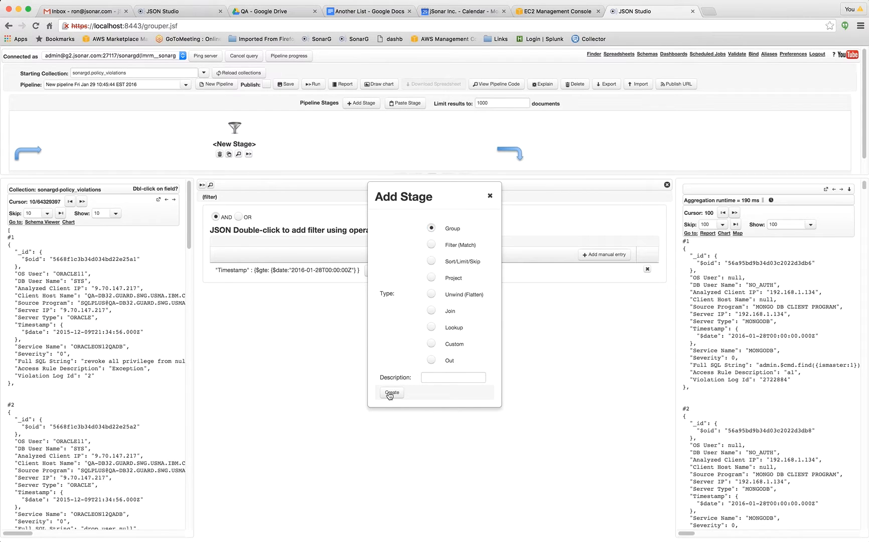
pyautogui.click(391, 393)
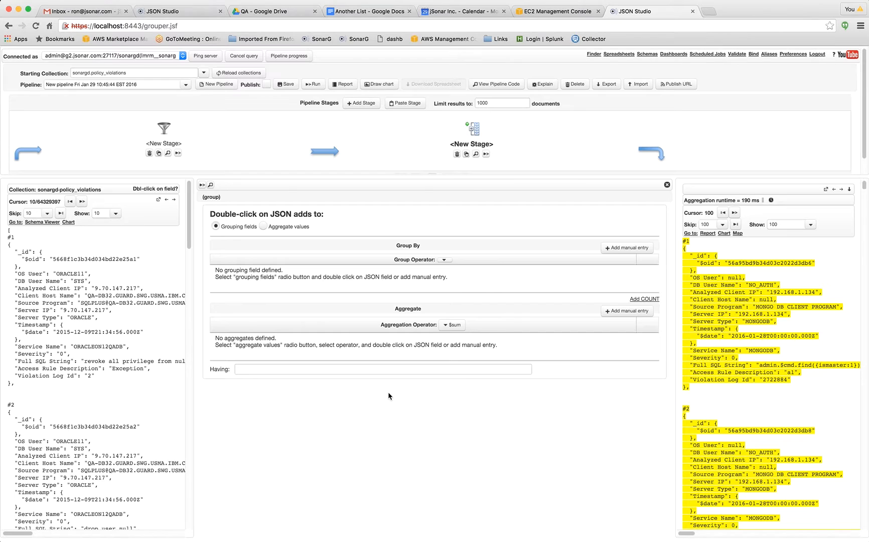
pyautogui.doubleClick(54, 282)
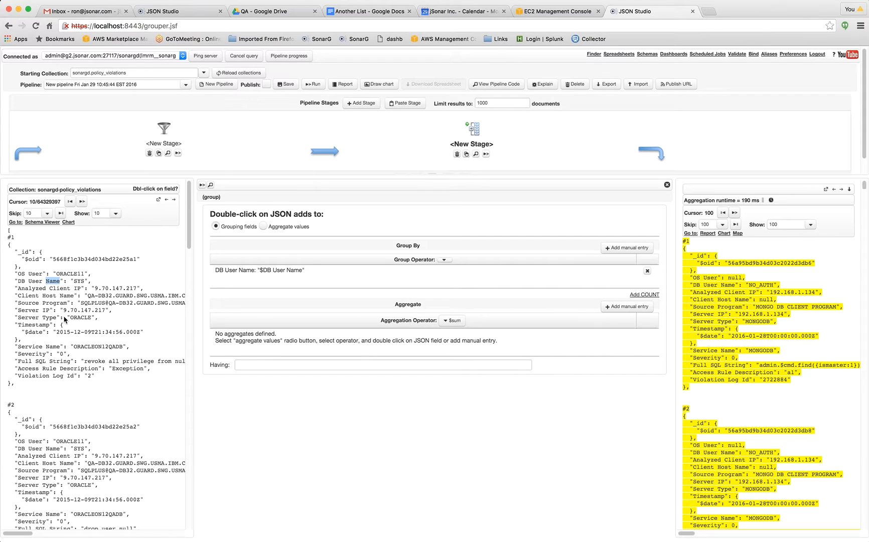
pyautogui.doubleClick(28, 311)
pyautogui.doubleClick(28, 318)
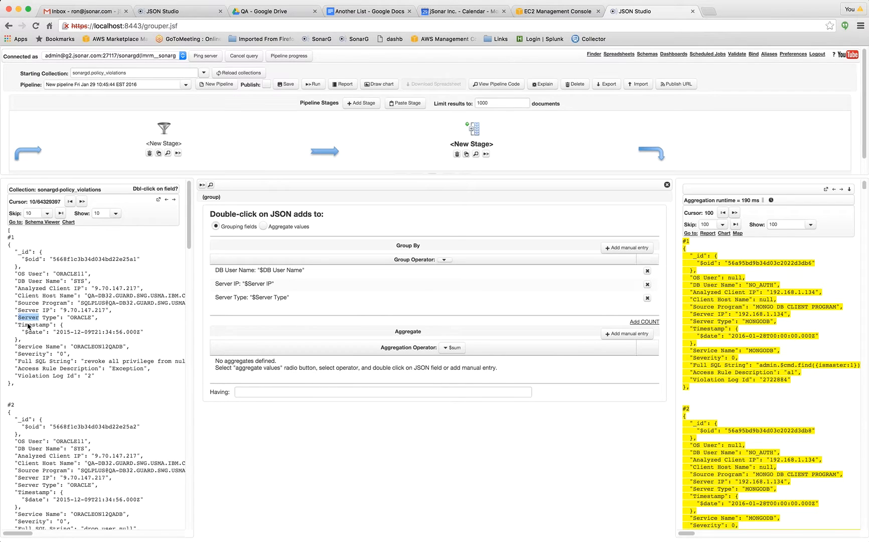
pyautogui.doubleClick(29, 324)
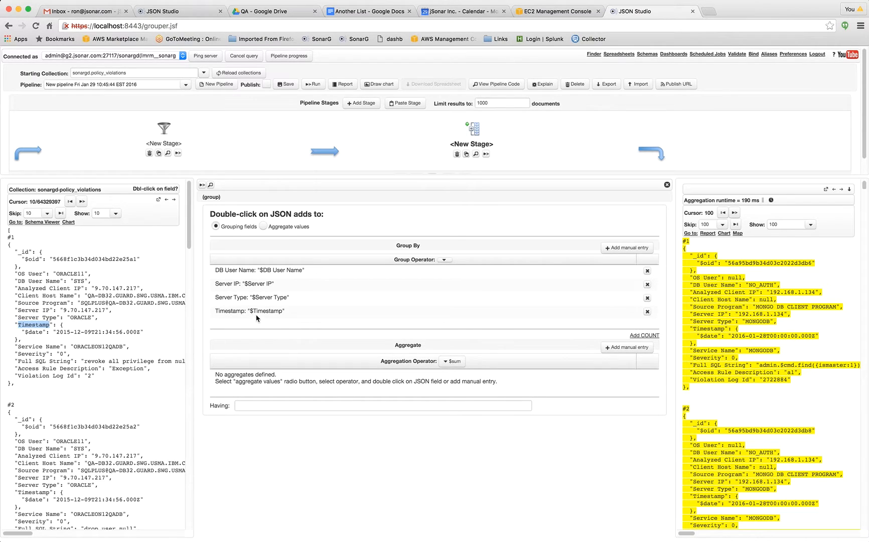
# Change the Timestamp grouping entry to hour: {$hour: "$Timestamp"}.
pyautogui.doubleClick(247, 311)
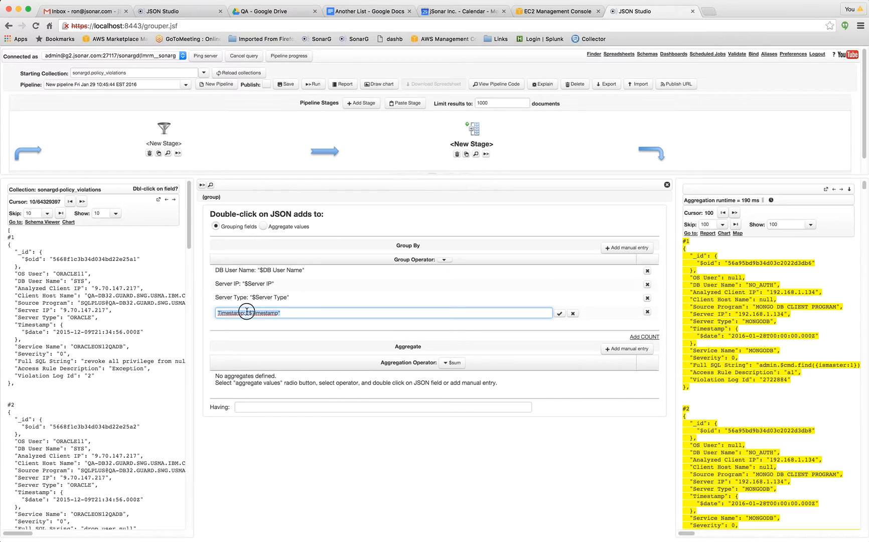
pyautogui.click(246, 311)
pyautogui.write('{$hour:')
pyautogui.doubleClick(232, 312)
pyautogui.write('hour')
pyautogui.press('Delete')
pyautogui.click(558, 313)
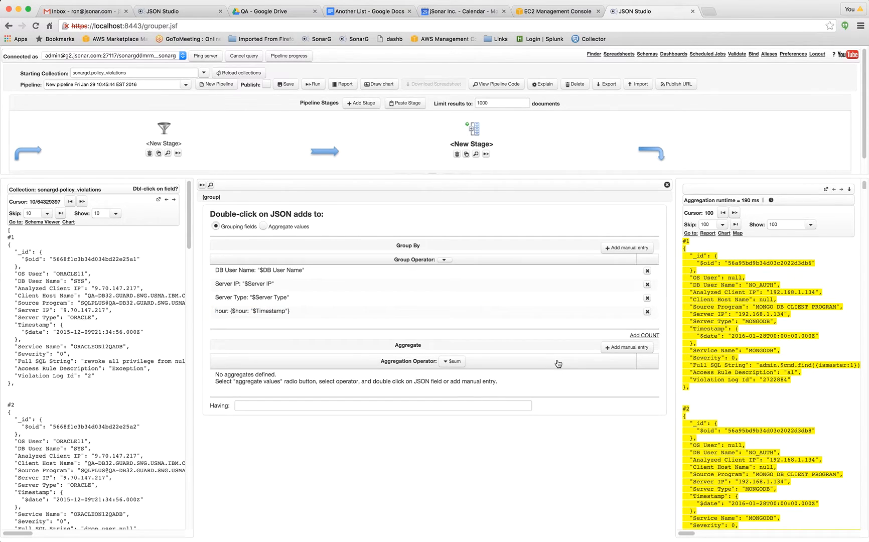
# Add a count and the minimum and maximum Timestamp to the group stage's aggregates.
pyautogui.click(650, 335)
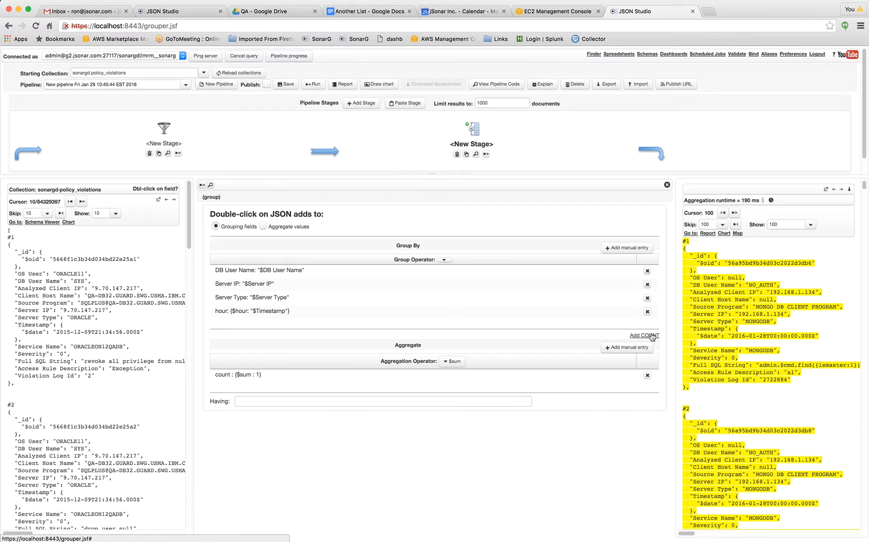
pyautogui.click(454, 361)
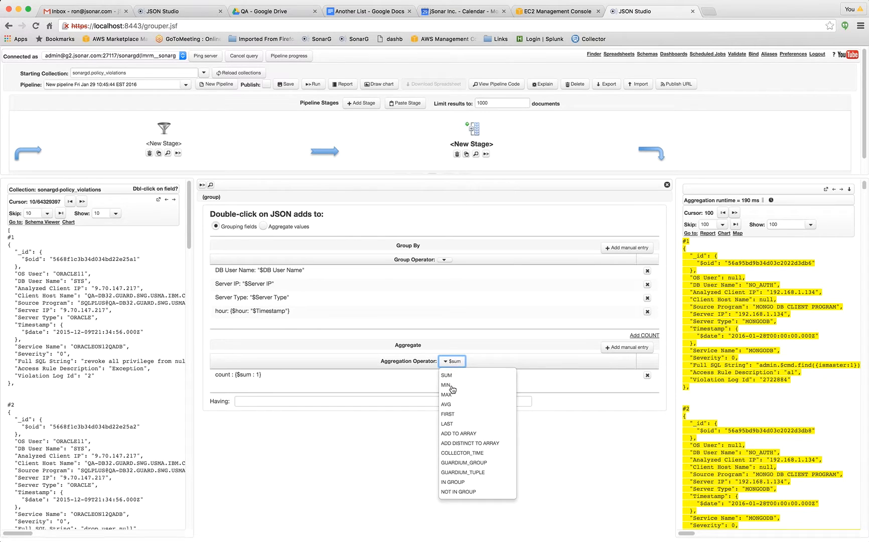
pyautogui.click(452, 387)
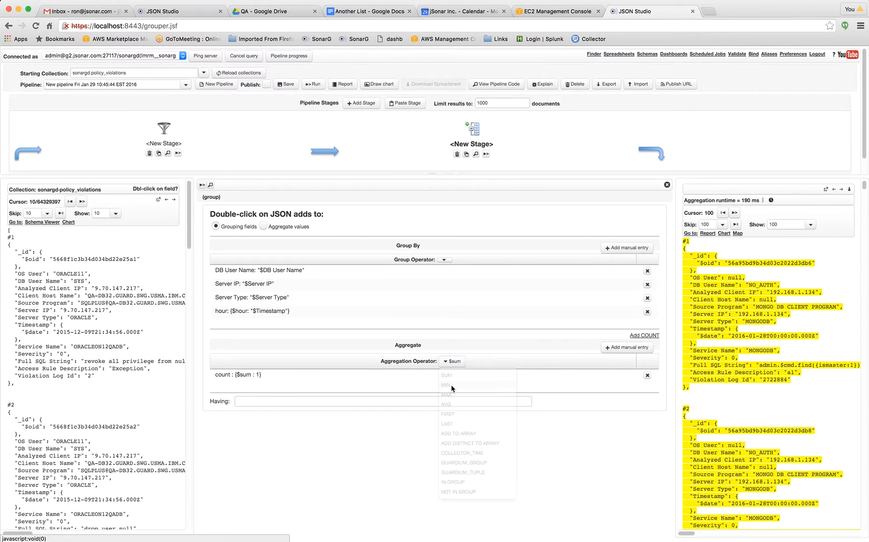
pyautogui.doubleClick(35, 325)
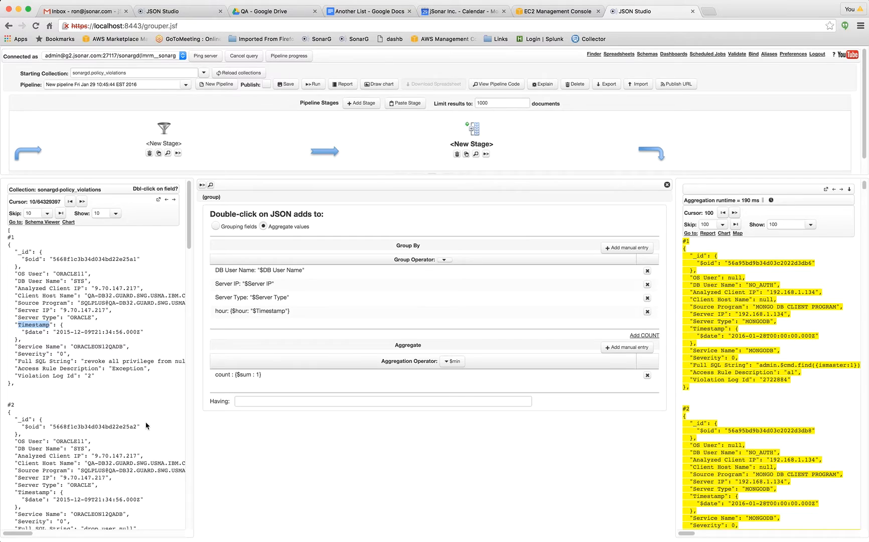
pyautogui.click(457, 362)
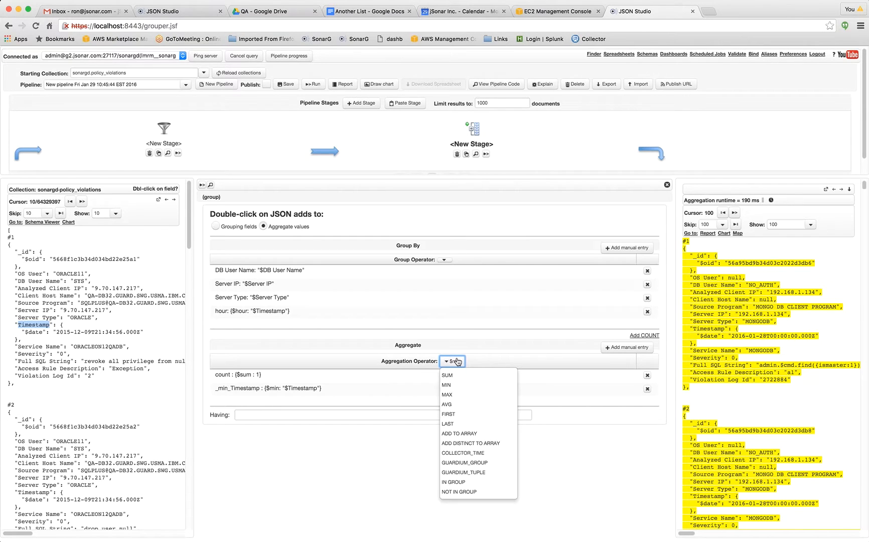
pyautogui.click(453, 395)
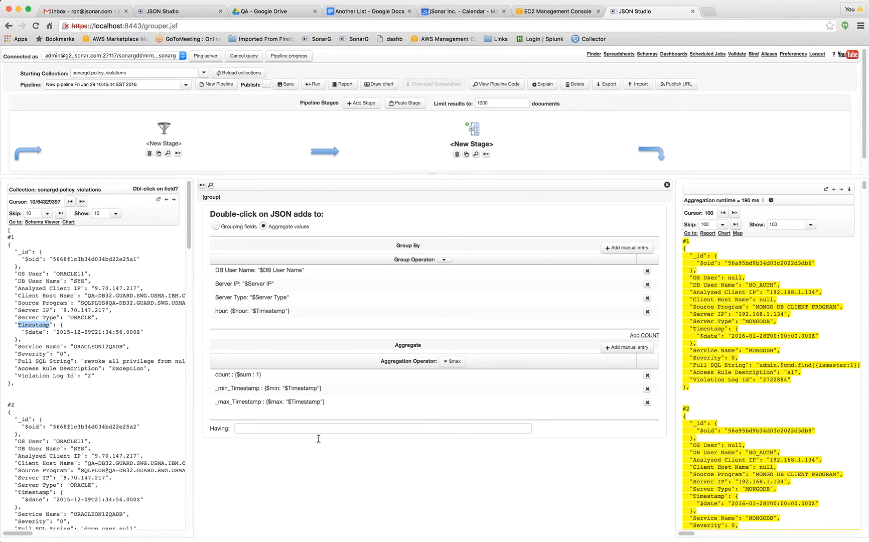
# Add an average of the Timestamp field to the group stage's aggregates.
pyautogui.click(453, 361)
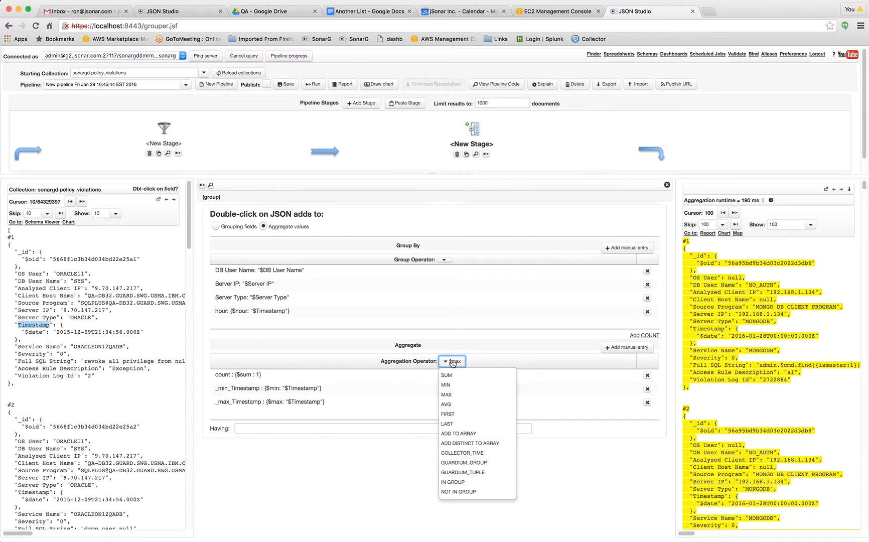
pyautogui.click(445, 407)
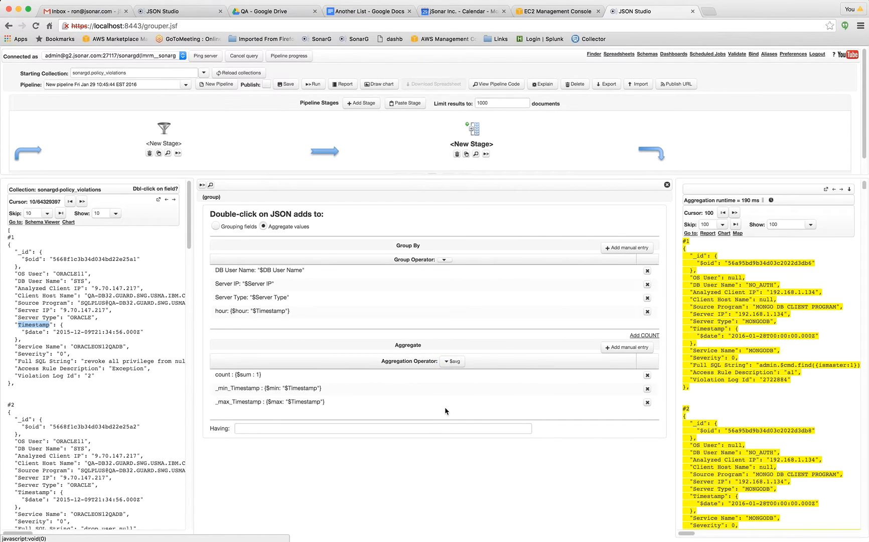
pyautogui.doubleClick(40, 325)
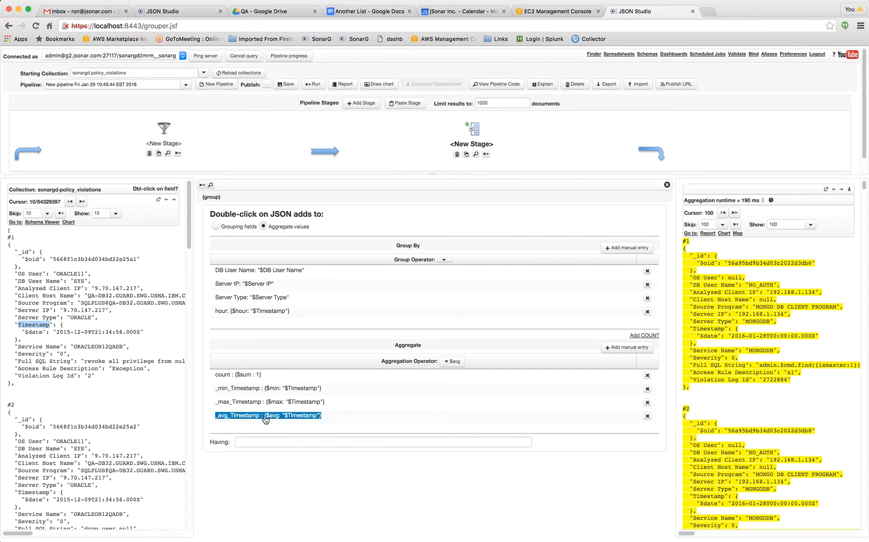
# Edit the average aggregate so it averages the minute: _avg_Timestamp : {$avg: {$minute: "$Timestamp"}}.
pyautogui.click(268, 417)
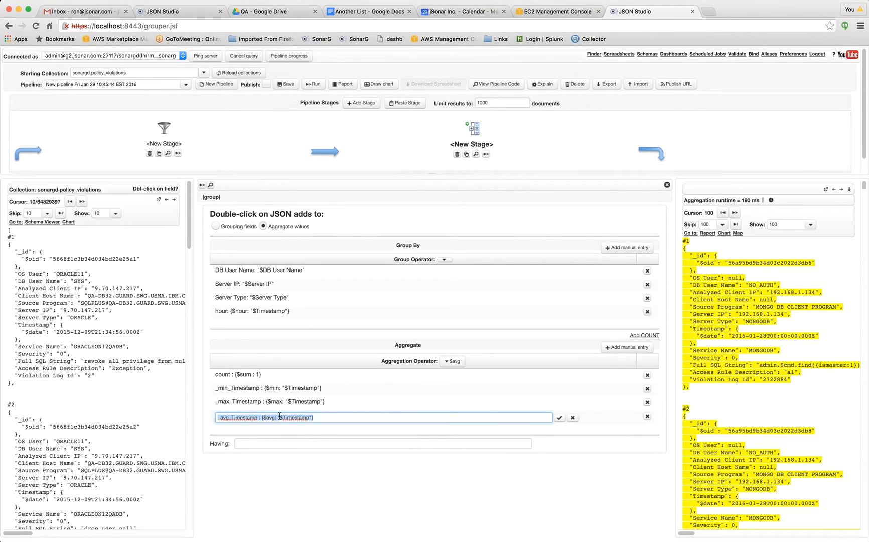
pyautogui.click(372, 418)
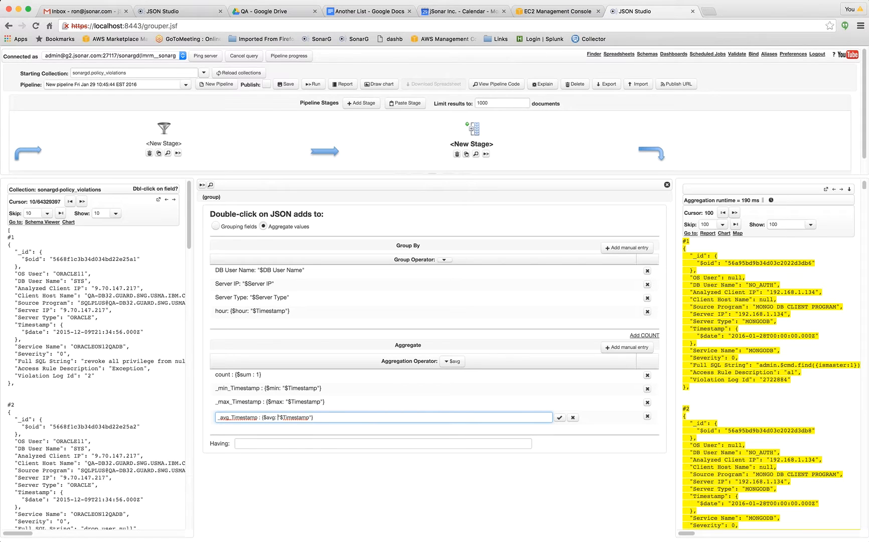
pyautogui.write('{$minute:')
pyautogui.click(559, 418)
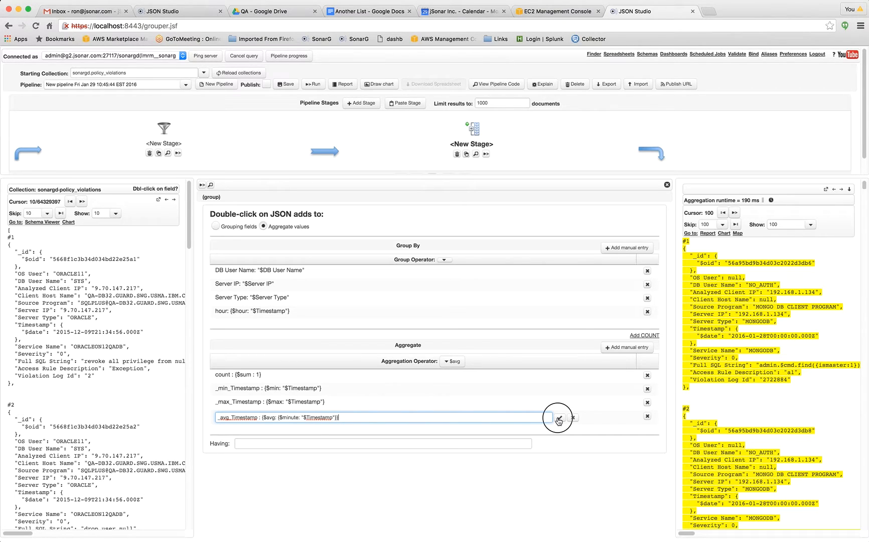
# Run the pipeline and clone it under the name demodata1.
pyautogui.click(308, 87)
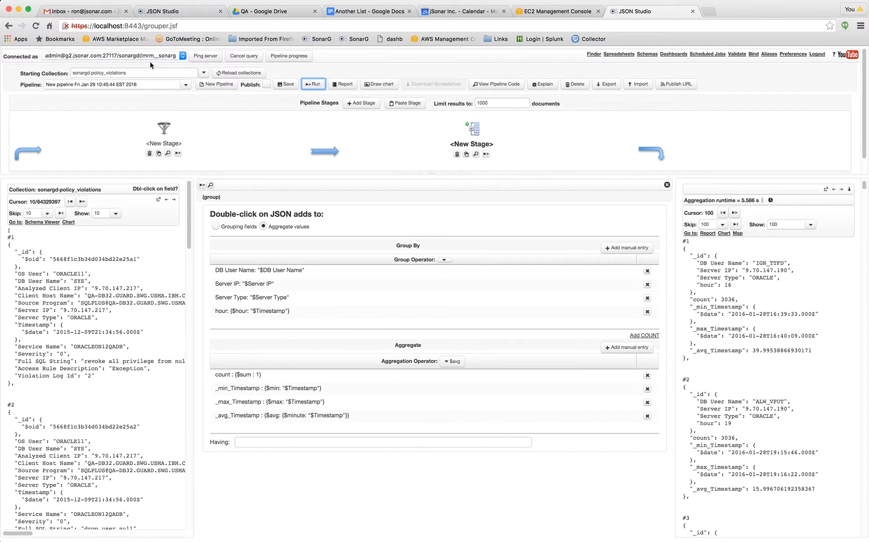
pyautogui.moveTo(148, 88); pyautogui.dragTo(29, 84)
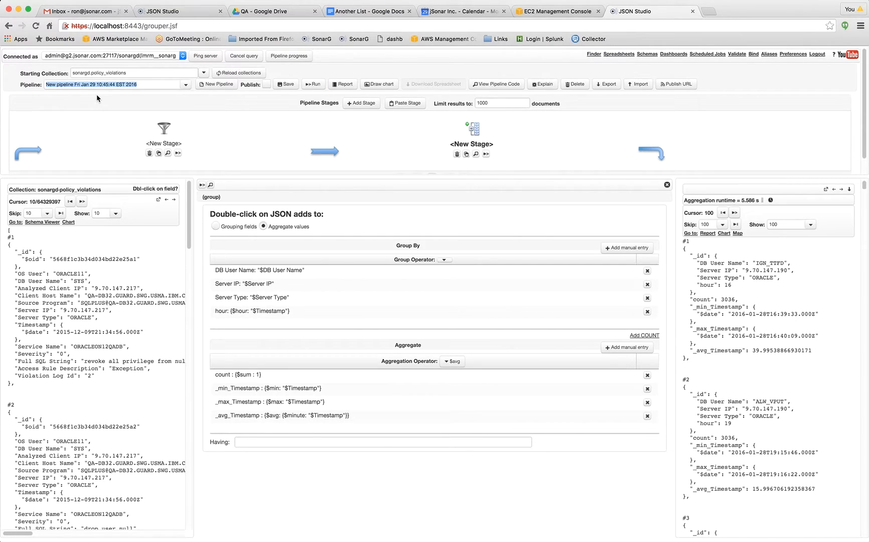
pyautogui.write('demodata1')
pyautogui.click(217, 84)
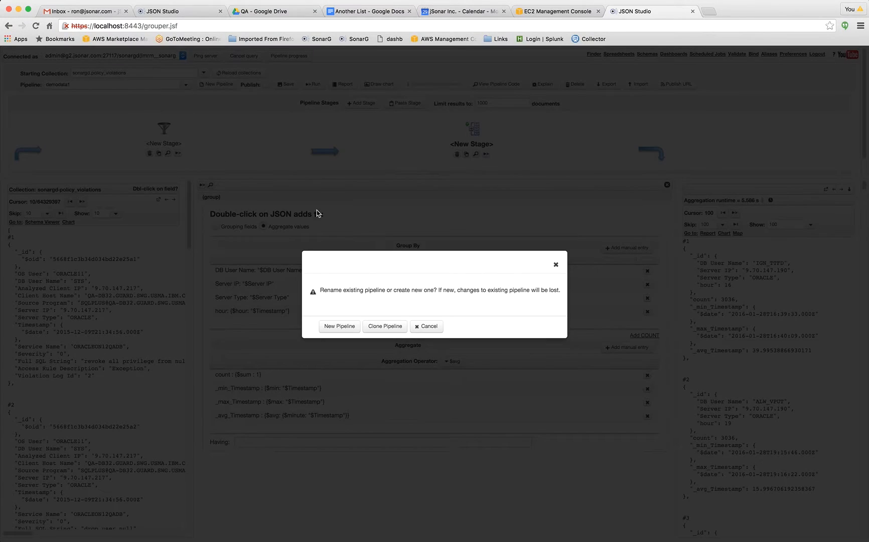
pyautogui.click(380, 331)
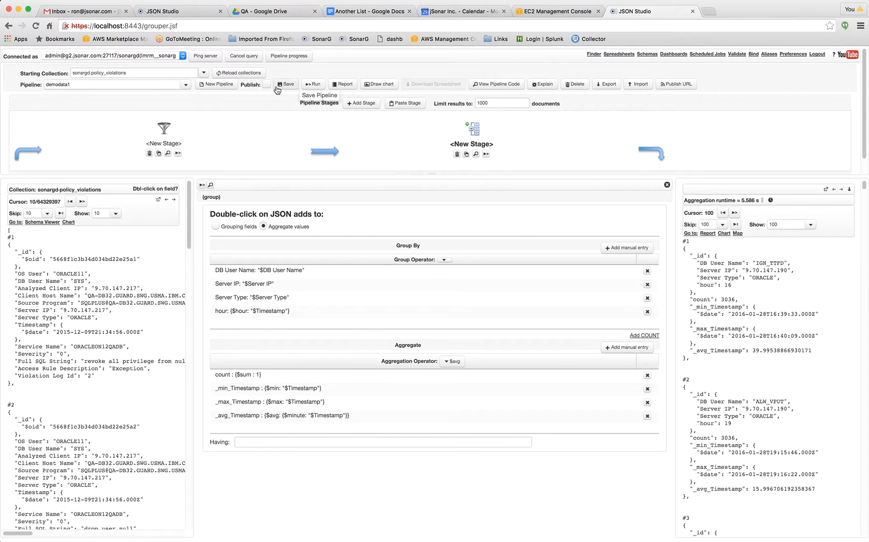
# Mark the demodata1 pipeline as published and save it.
pyautogui.click(267, 85)
pyautogui.click(288, 86)
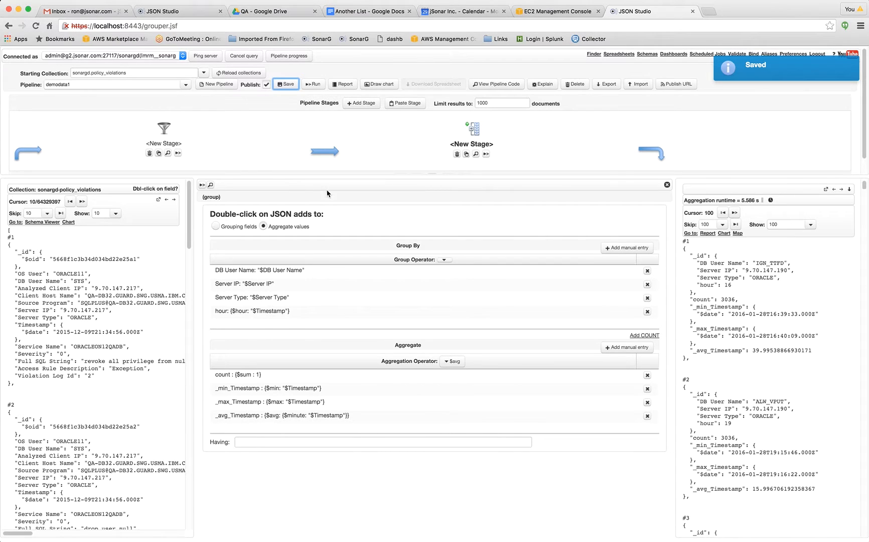
# Review the full JSON code of the demodata1 pipeline and its results as a table report, closing both views.
pyautogui.click(501, 85)
pyautogui.scroll(-5, 556, 252)
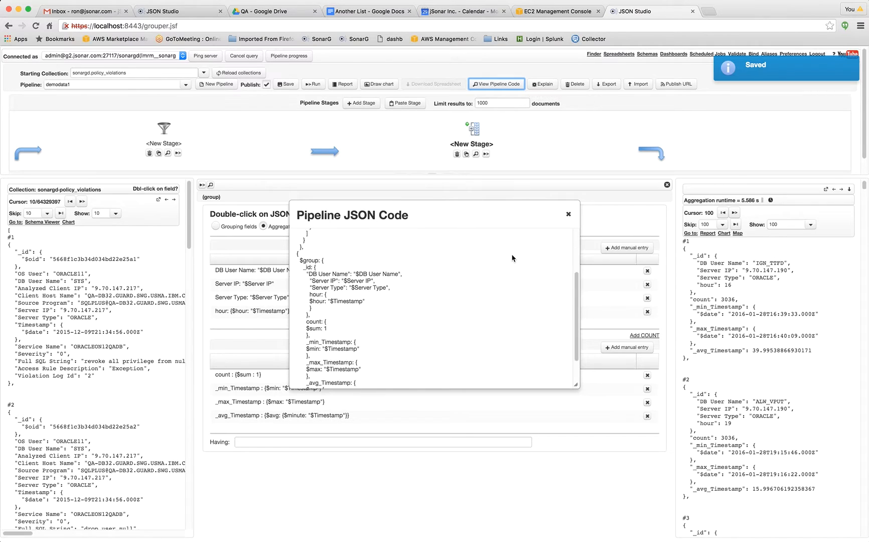
pyautogui.scroll(5, 556, 253)
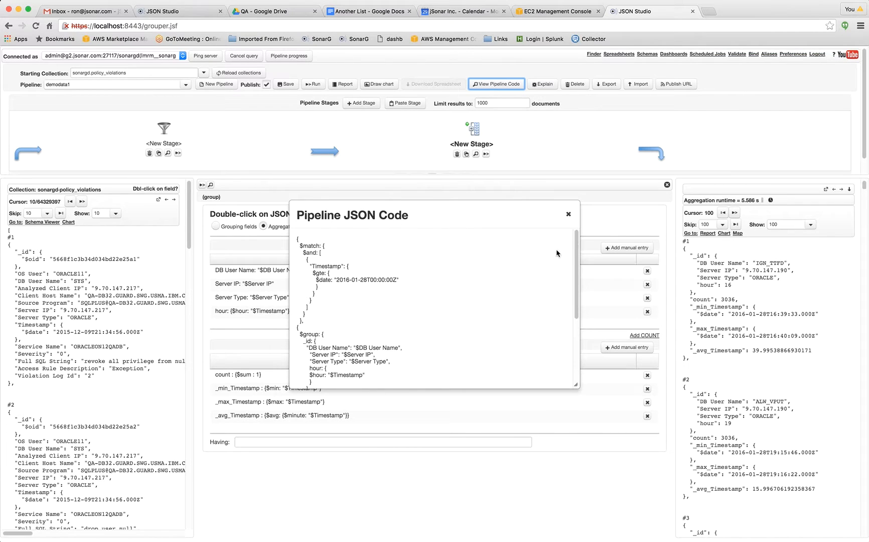
pyautogui.click(568, 215)
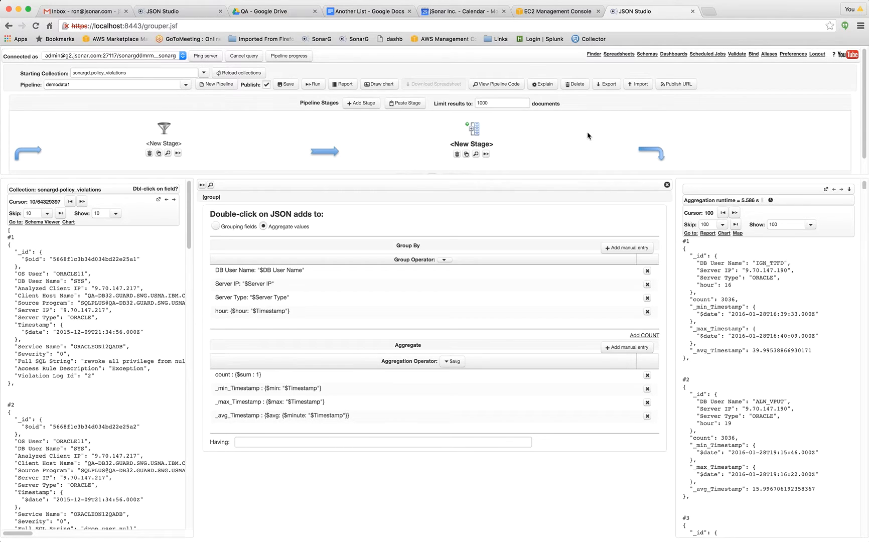
pyautogui.click(340, 84)
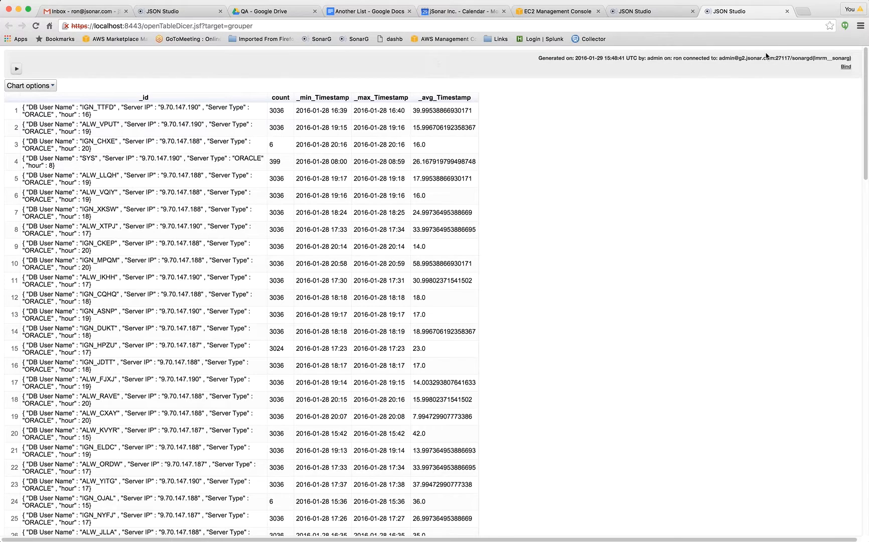
pyautogui.click(787, 11)
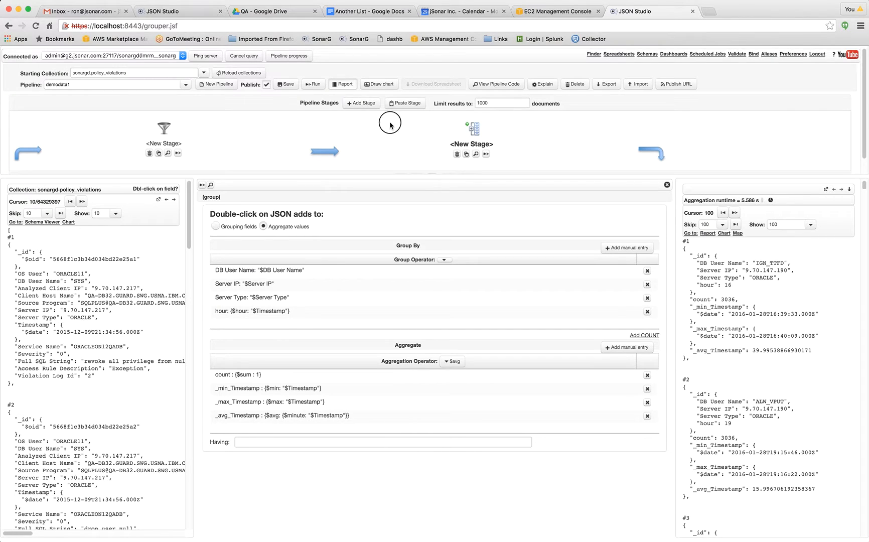
# Open the pipeline results for charting and set the chart type to Line.
pyautogui.click(379, 85)
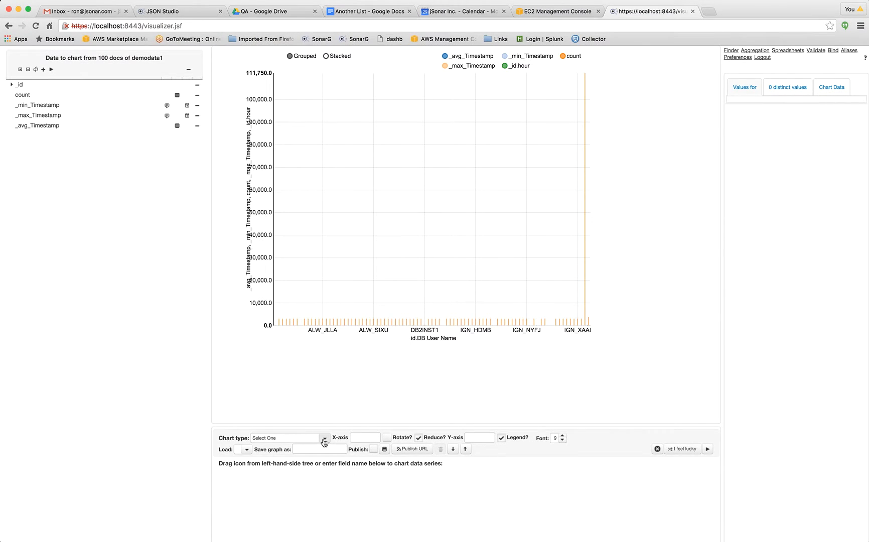
pyautogui.click(323, 441)
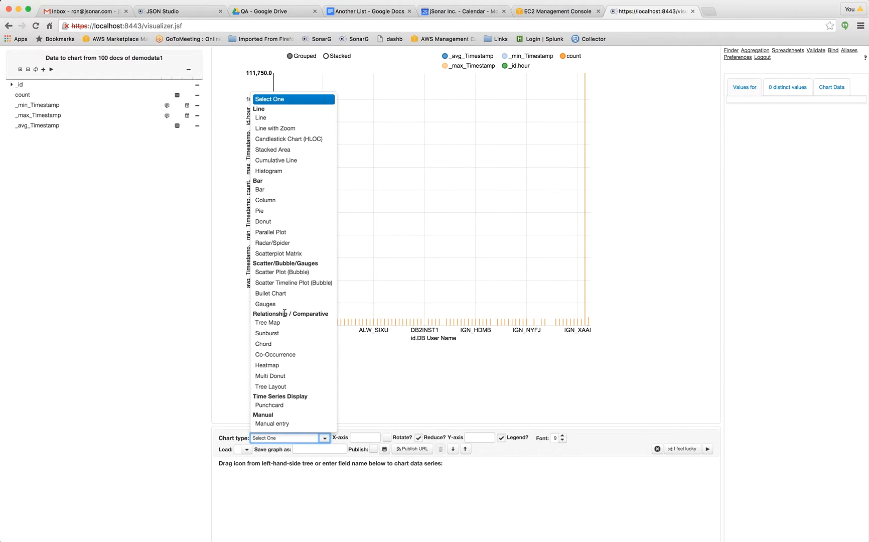
pyautogui.click(285, 120)
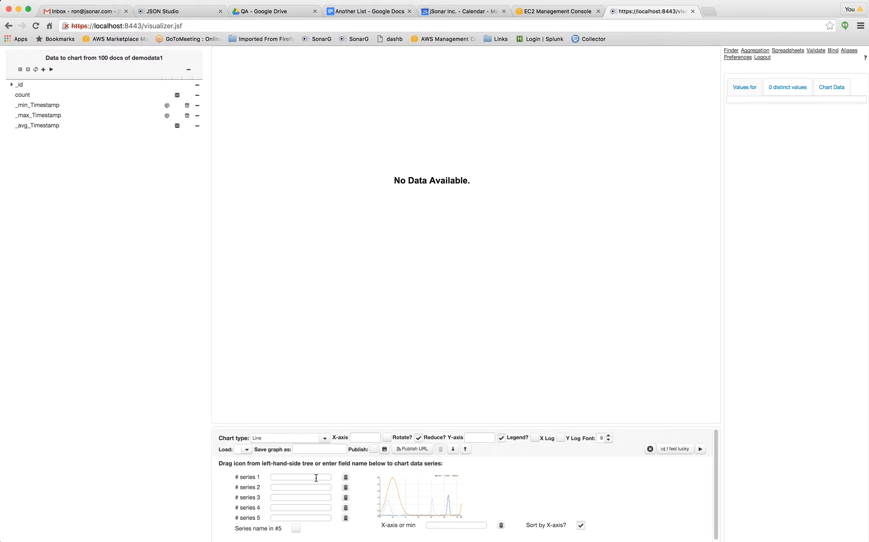
# Expand the _id field and inspect the values of _id.DB User Name and count.
pyautogui.click(13, 86)
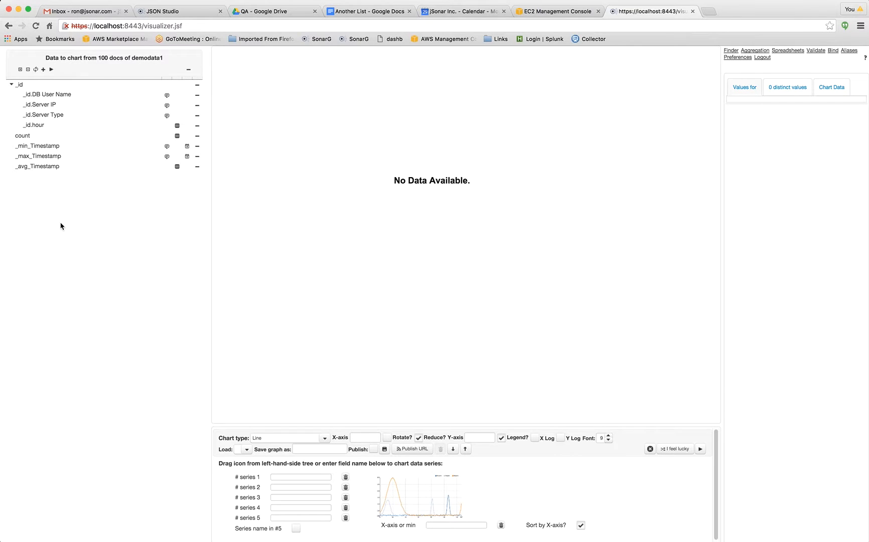
pyautogui.click(167, 95)
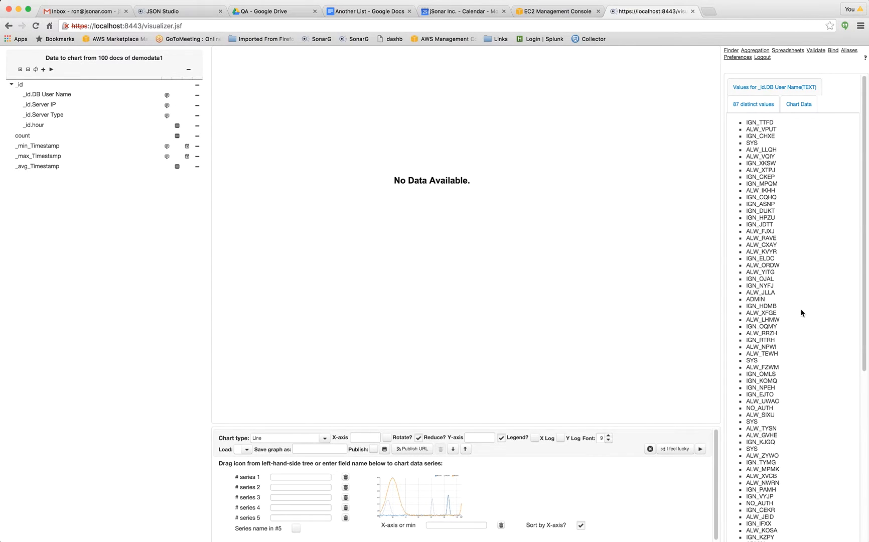
pyautogui.click(177, 136)
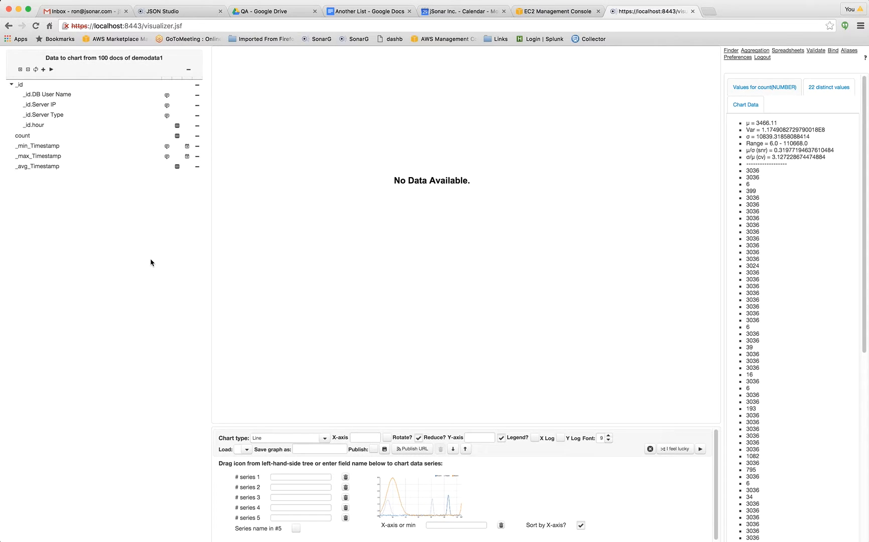
pyautogui.moveTo(179, 135)
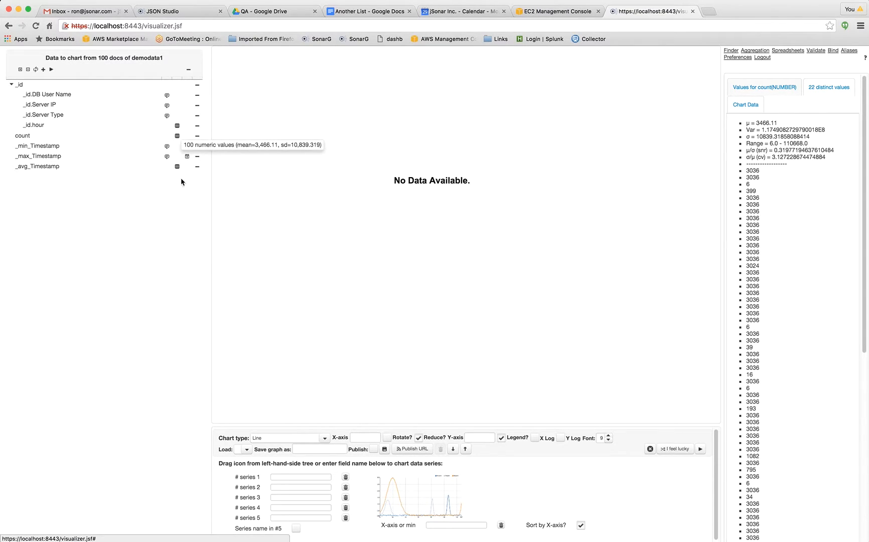
# Plot count as series 1 of the line chart with _min_Timestamp on the X-axis.
pyautogui.moveTo(188, 146); pyautogui.dragTo(437, 524)
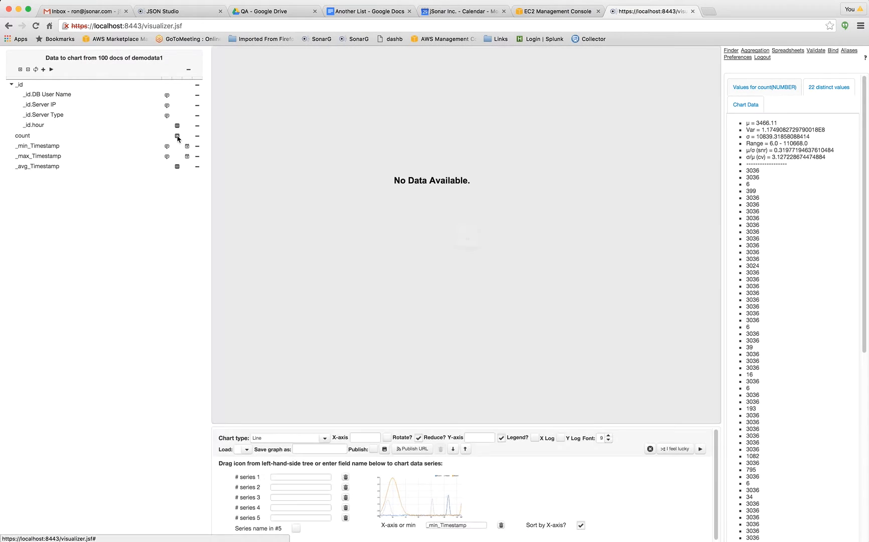
pyautogui.click(177, 136)
pyautogui.moveTo(177, 136); pyautogui.dragTo(293, 475)
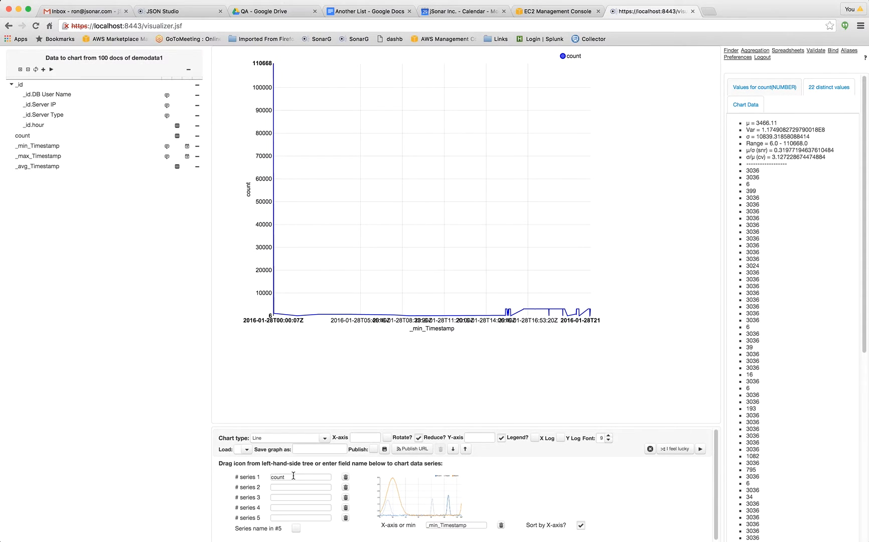
# Replace series 1 with _id.hour and add count as series 2 of the line chart.
pyautogui.moveTo(273, 93)
pyautogui.moveTo(177, 126)
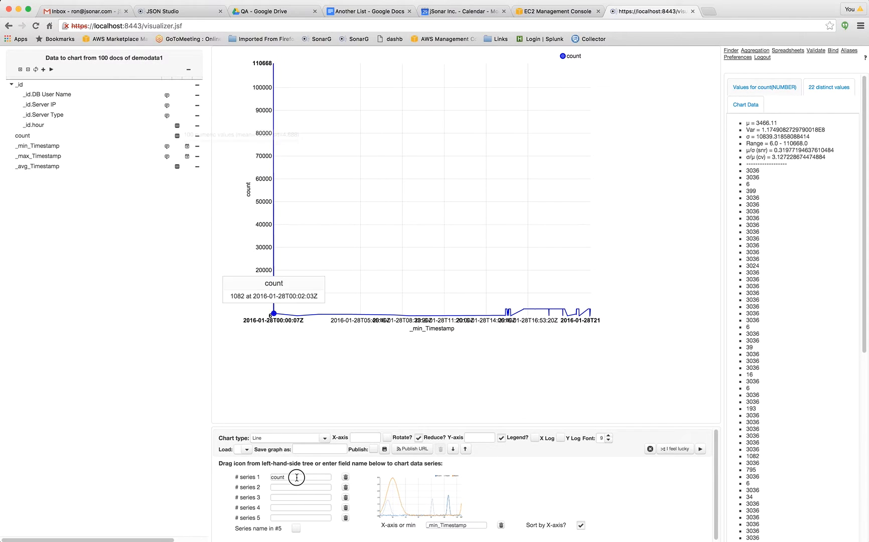
pyautogui.moveTo(296, 477); pyautogui.dragTo(297, 477)
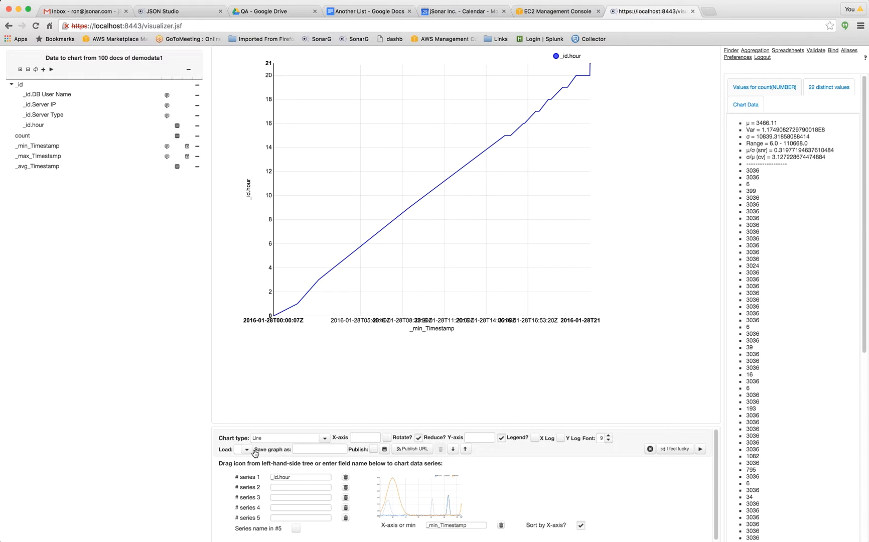
pyautogui.moveTo(178, 137)
pyautogui.moveTo(178, 136); pyautogui.dragTo(292, 487)
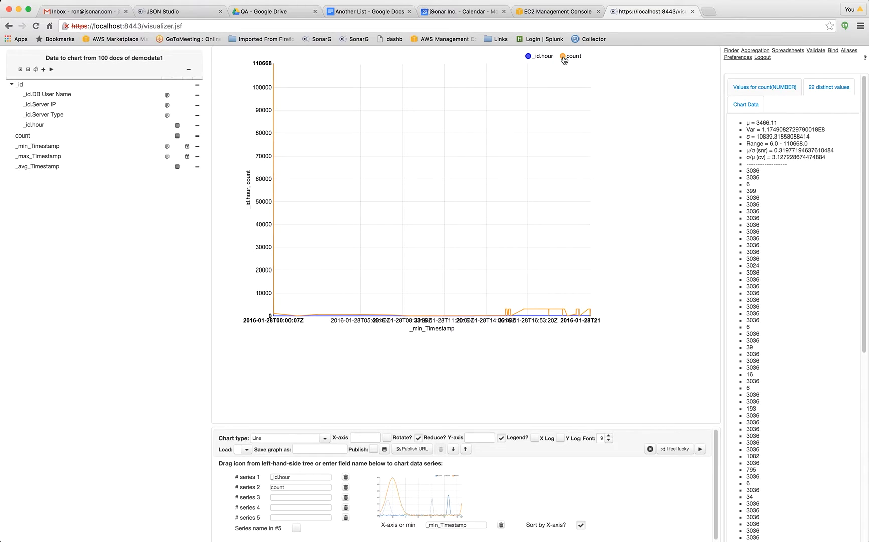
# Hide the count series to view _id.hour alone, and bring both series back into the chart.
pyautogui.click(563, 57)
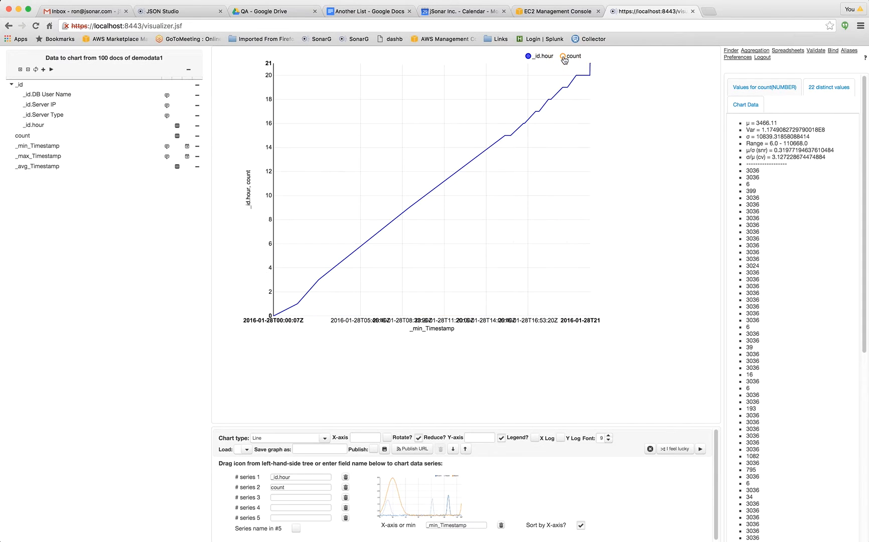
pyautogui.click(529, 57)
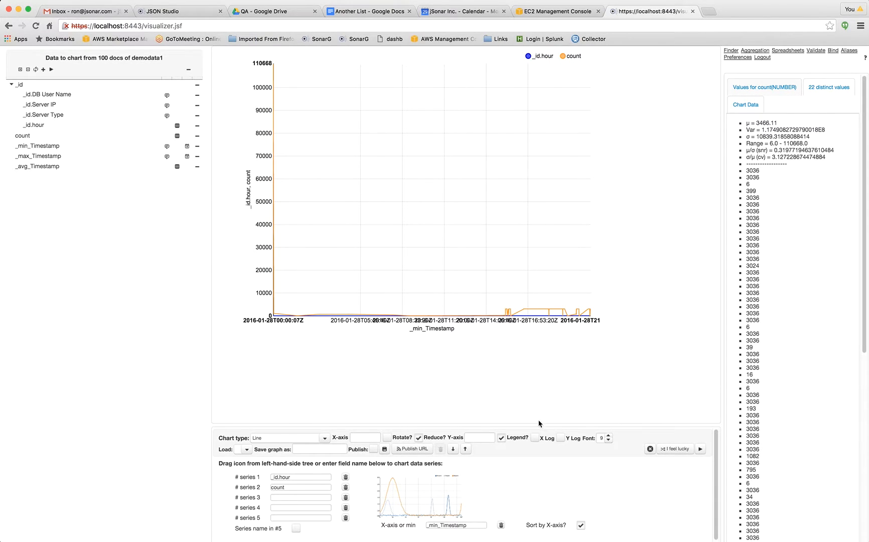
# Rotate the X-axis labels and change the chart type to Line with Zoom.
pyautogui.click(387, 438)
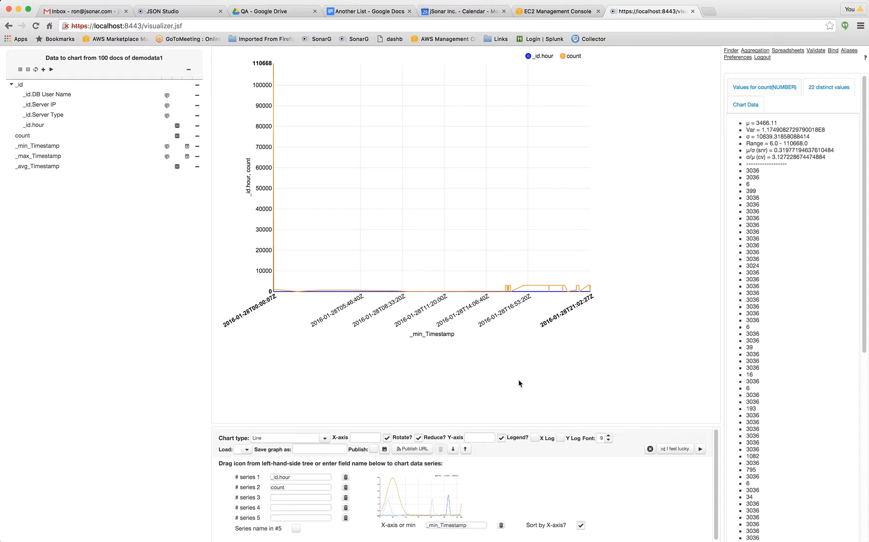
pyautogui.click(324, 437)
pyautogui.click(325, 440)
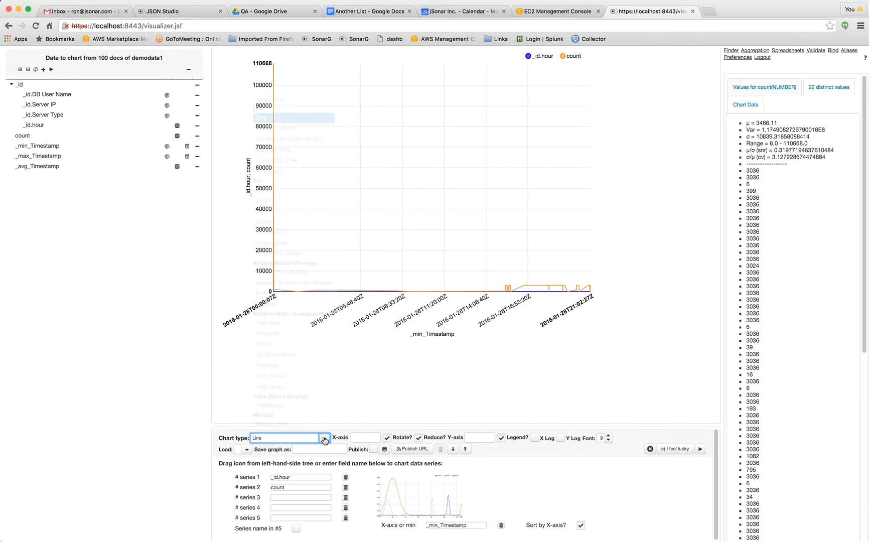
pyautogui.click(285, 130)
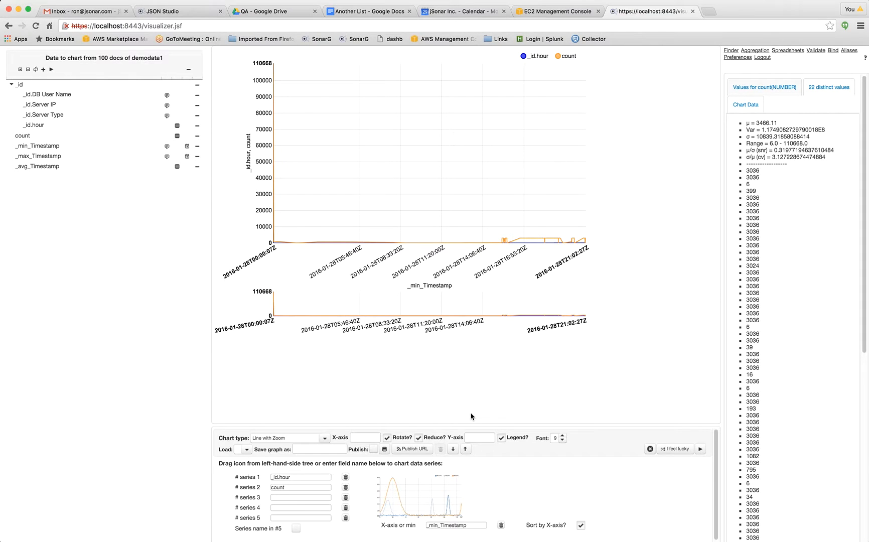
# Examine the series over different zoom ranges, ending with about 03:00 to 18:25 on 2016-01-28.
pyautogui.click(520, 309)
pyautogui.moveTo(526, 310)
pyautogui.mouseDown()
pyautogui.moveTo(555, 310)
pyautogui.moveTo(525, 306)
pyautogui.mouseUp()
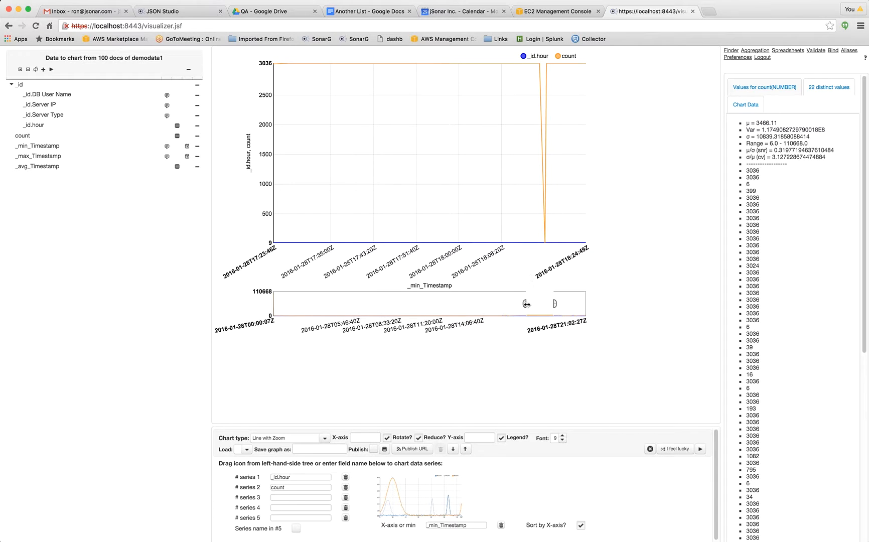
pyautogui.moveTo(526, 304); pyautogui.dragTo(480, 307)
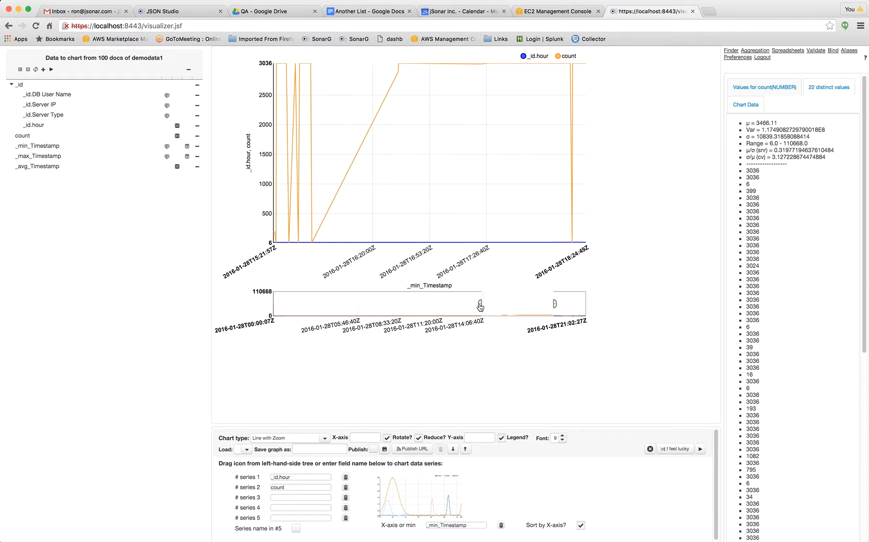
pyautogui.moveTo(480, 307); pyautogui.dragTo(384, 305)
pyautogui.moveTo(266, 310); pyautogui.dragTo(266, 309)
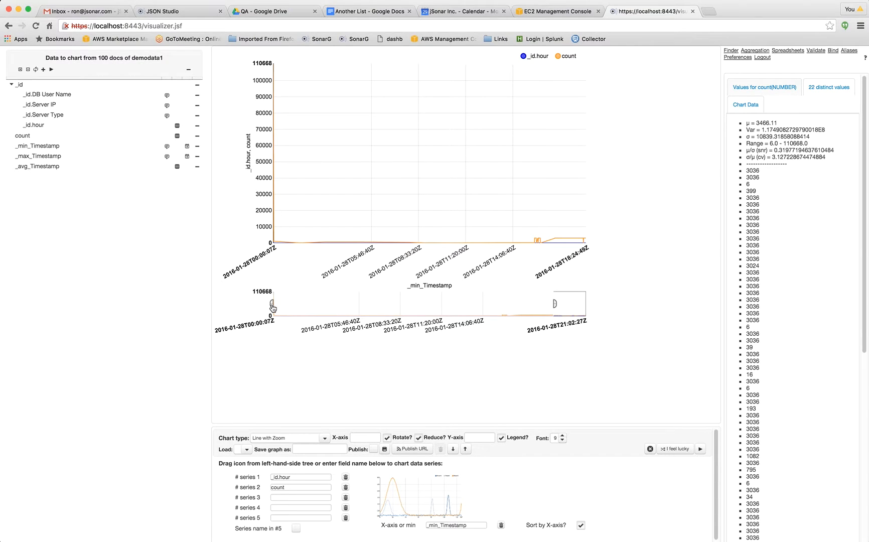
pyautogui.click(289, 307)
pyautogui.moveTo(290, 307); pyautogui.dragTo(297, 307)
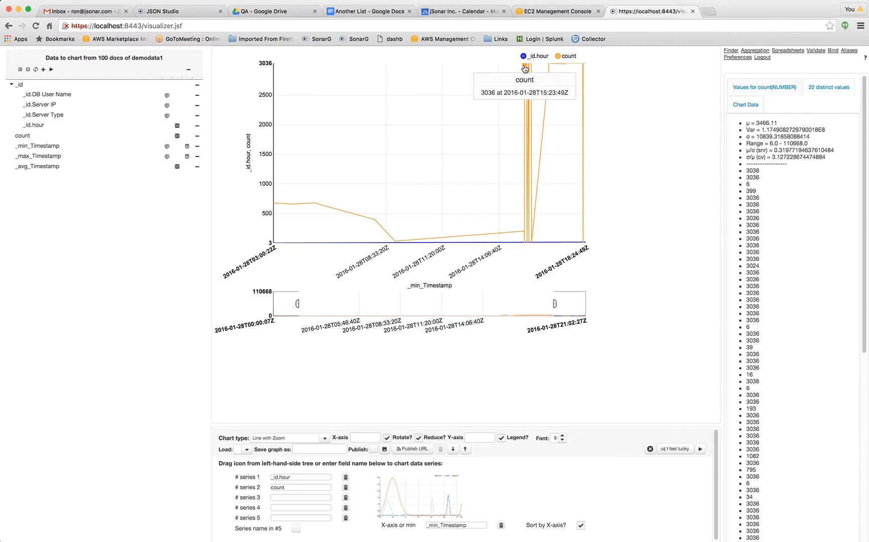
# Switch the chart type to Candlestick Chart (HLOC) and clear all chart settings and series.
pyautogui.click(324, 440)
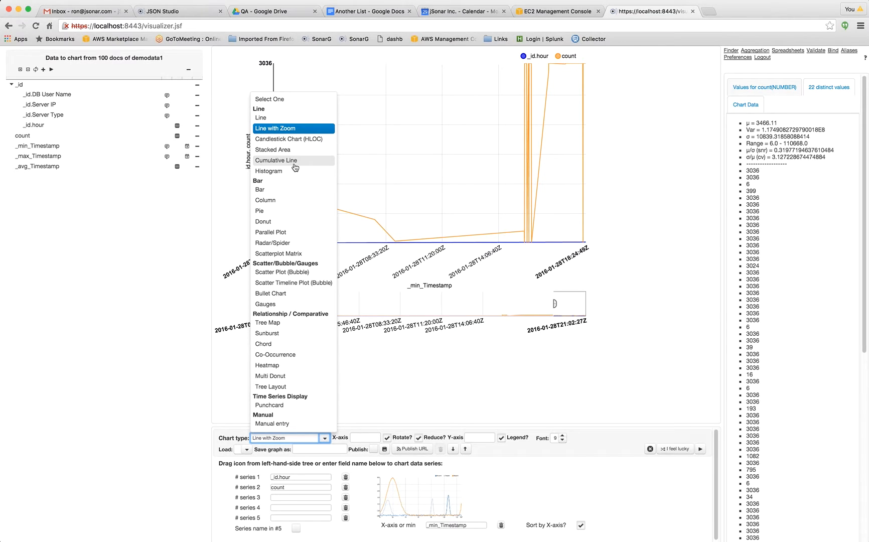
pyautogui.click(301, 140)
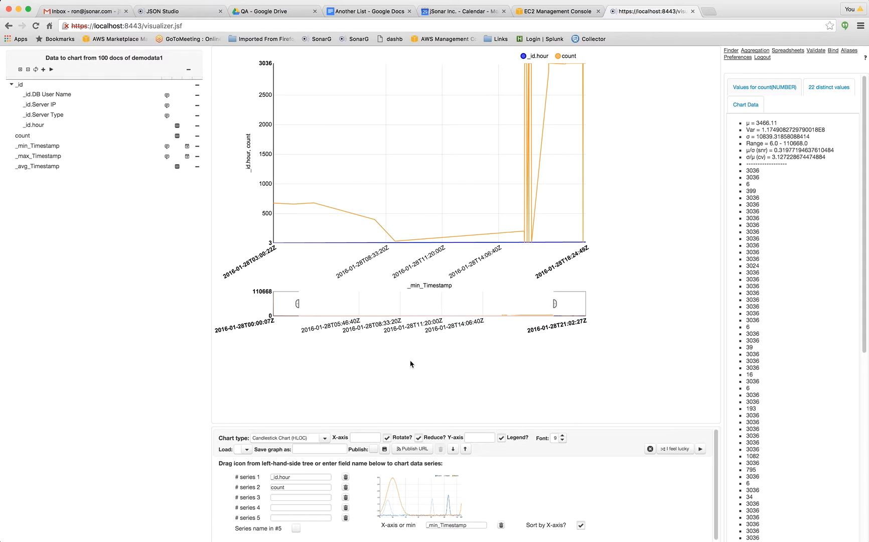
pyautogui.click(650, 448)
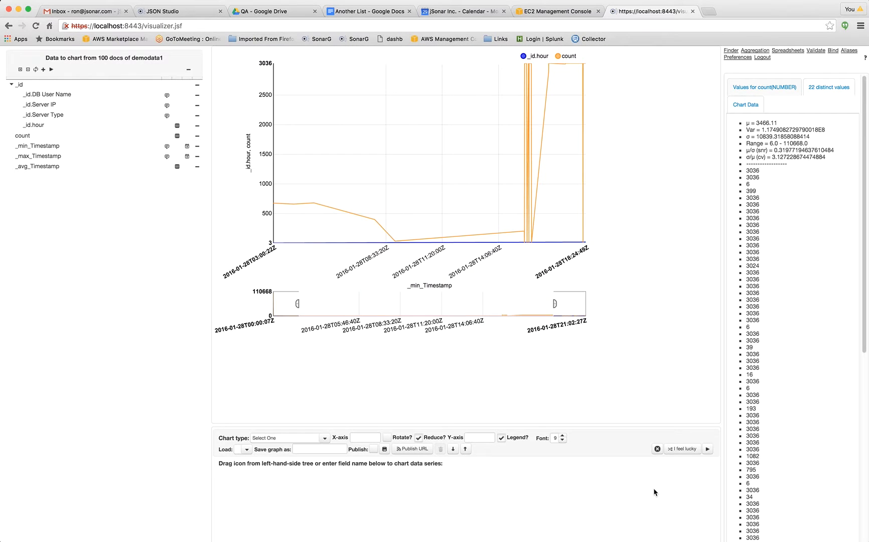
# Build a Candlestick Chart (HLOC) with _min_Timestamp as X-axis and _max_Timestamp, _min_Timestamp, _min_Timestamp and _max_Timestamp as series 1 to 4.
pyautogui.click(326, 440)
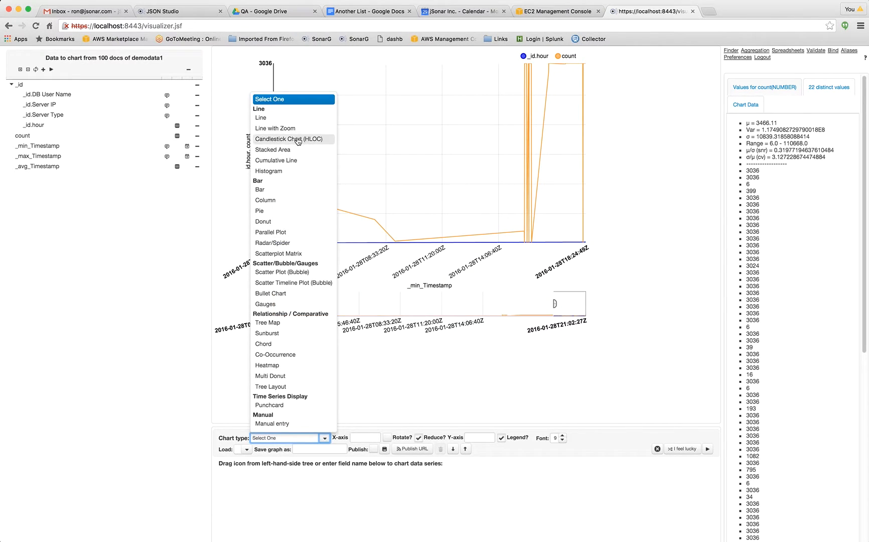
pyautogui.click(297, 141)
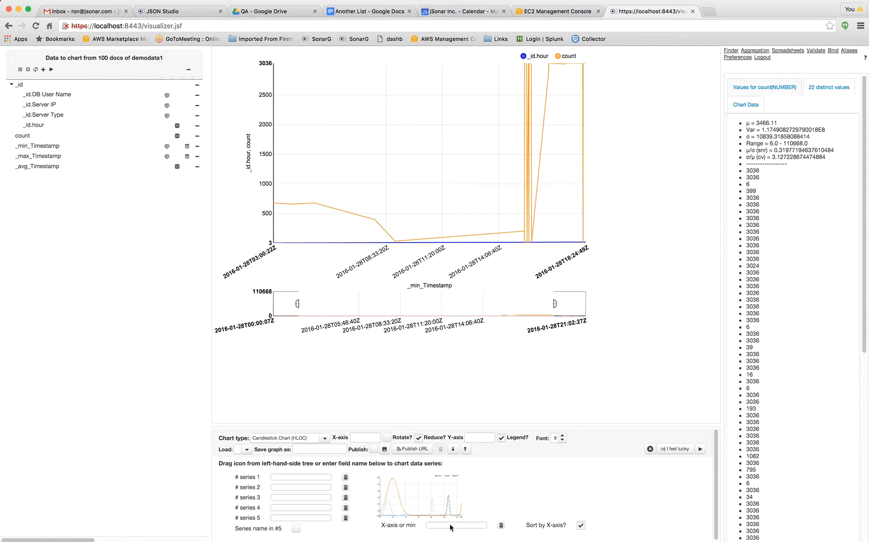
pyautogui.moveTo(450, 526); pyautogui.dragTo(450, 524)
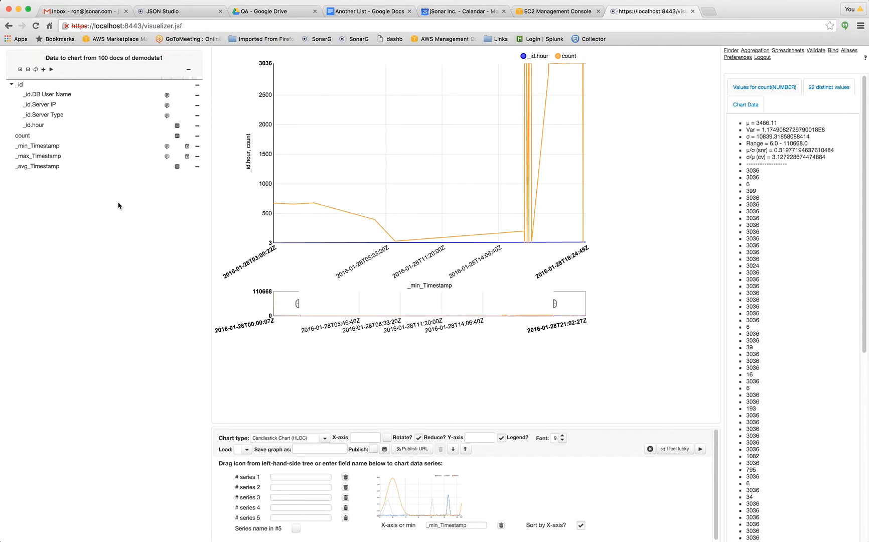
pyautogui.moveTo(187, 157); pyautogui.dragTo(285, 476)
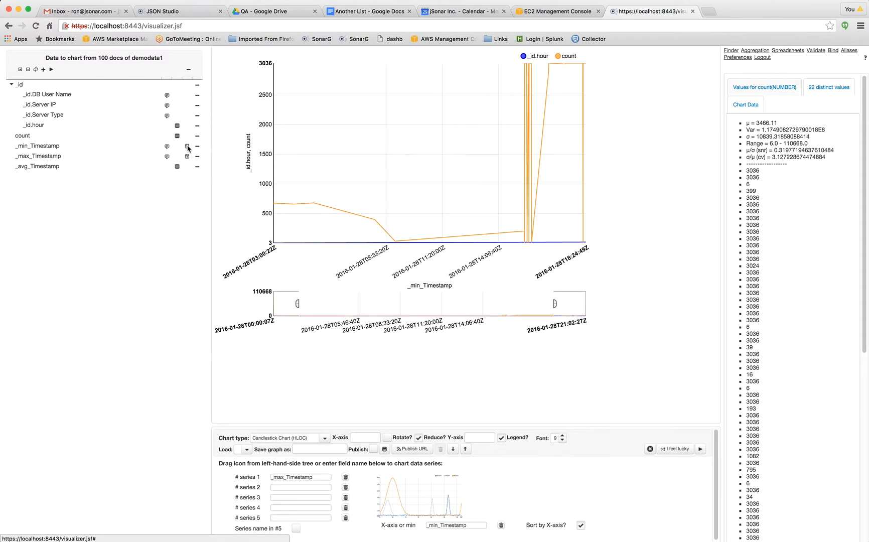
pyautogui.moveTo(187, 146); pyautogui.dragTo(298, 490)
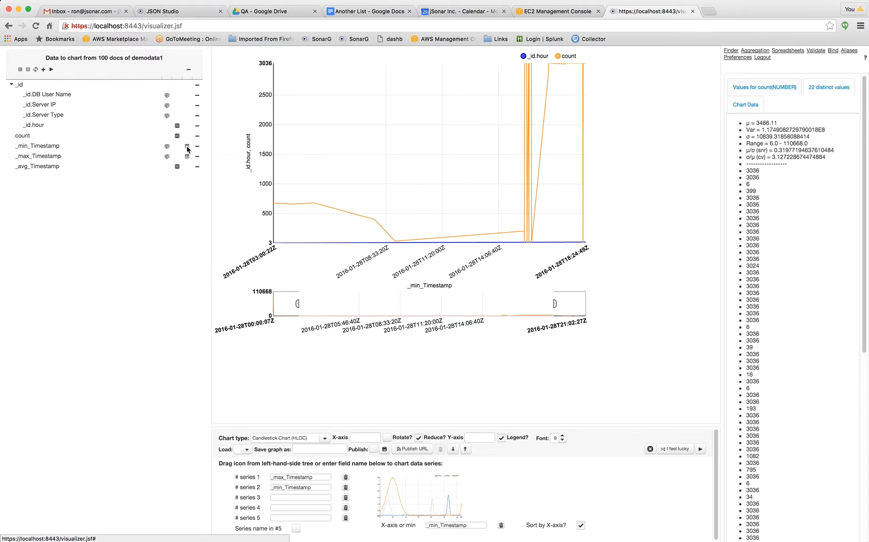
pyautogui.moveTo(187, 147); pyautogui.dragTo(290, 500)
pyautogui.moveTo(188, 158); pyautogui.dragTo(287, 507)
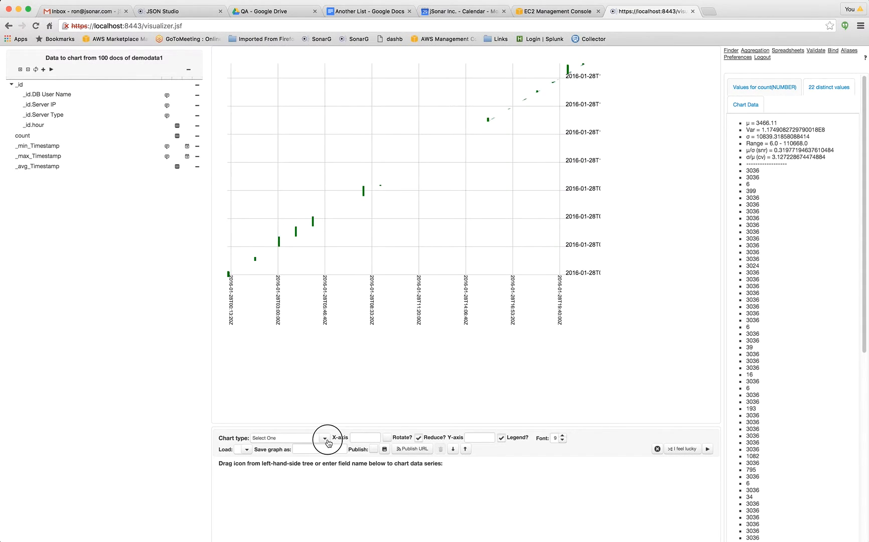
# Create a Histogram with count as series 1 and highlight the outlying largest value in the count data list.
pyautogui.click(325, 438)
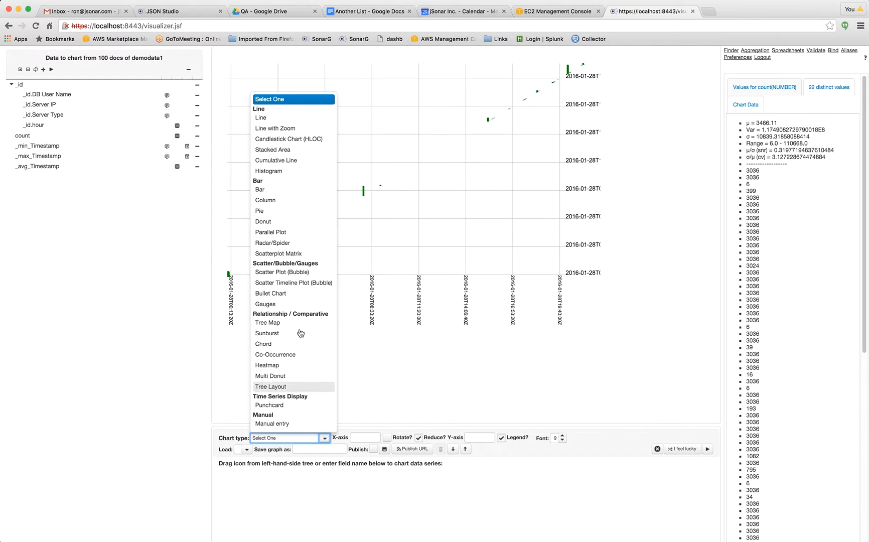
pyautogui.click(296, 171)
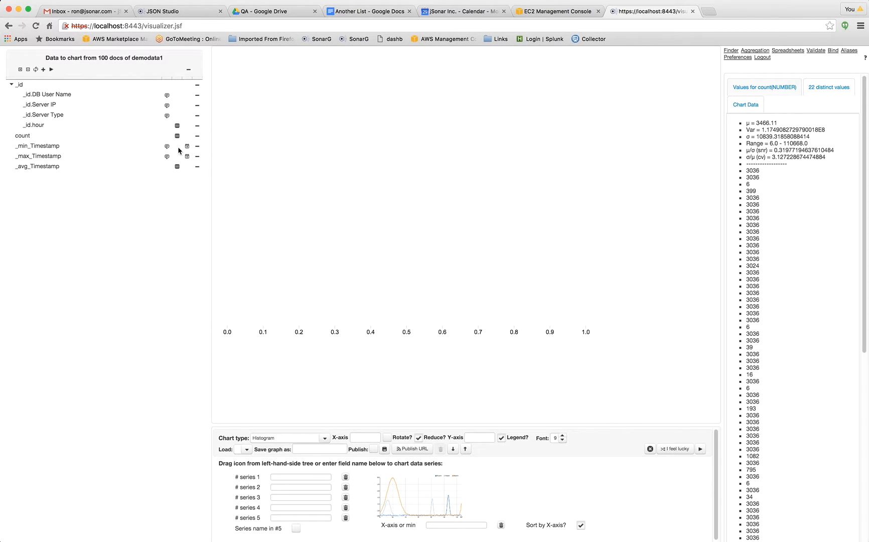
pyautogui.moveTo(177, 136); pyautogui.dragTo(287, 477)
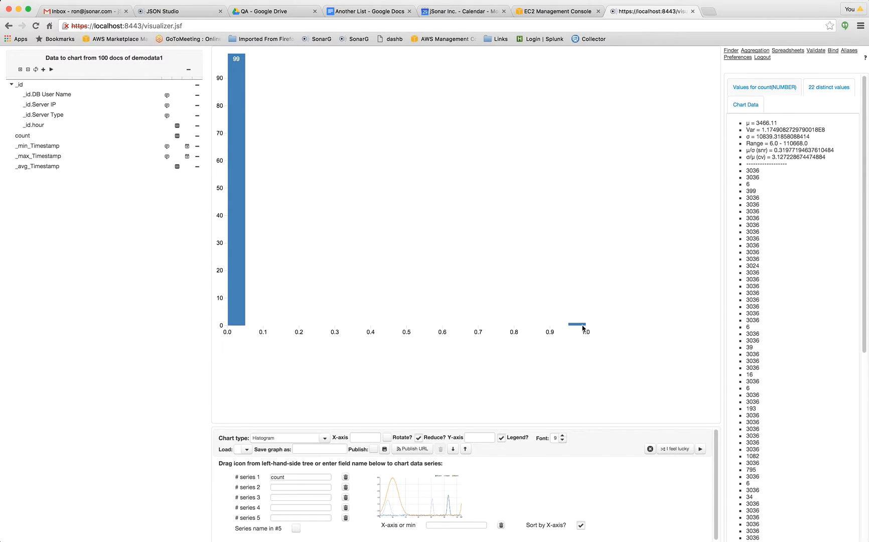
pyautogui.scroll(-5, 823, 352)
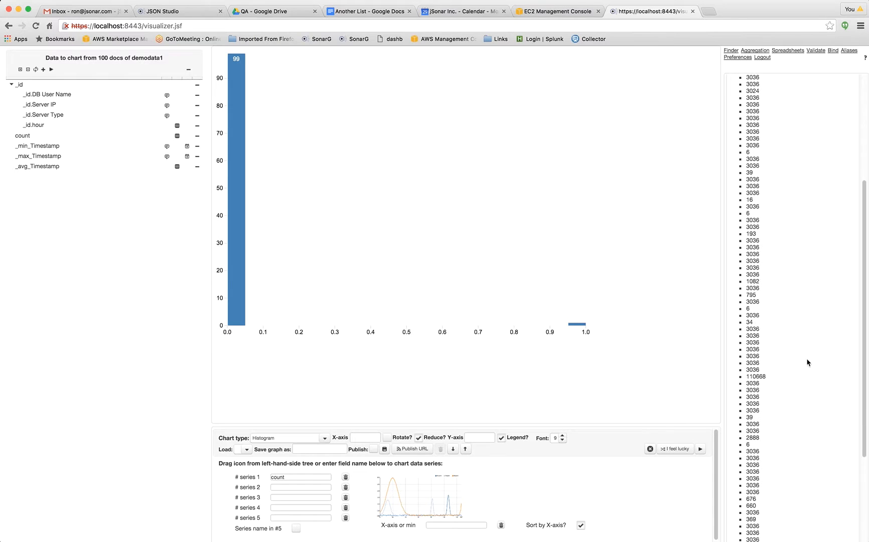
pyautogui.moveTo(769, 377); pyautogui.dragTo(739, 377)
# Replace the histogram's series 1 with _id.hour and look through its list of values.
pyautogui.moveTo(177, 127); pyautogui.dragTo(306, 477)
pyautogui.moveTo(307, 476); pyautogui.dragTo(305, 474)
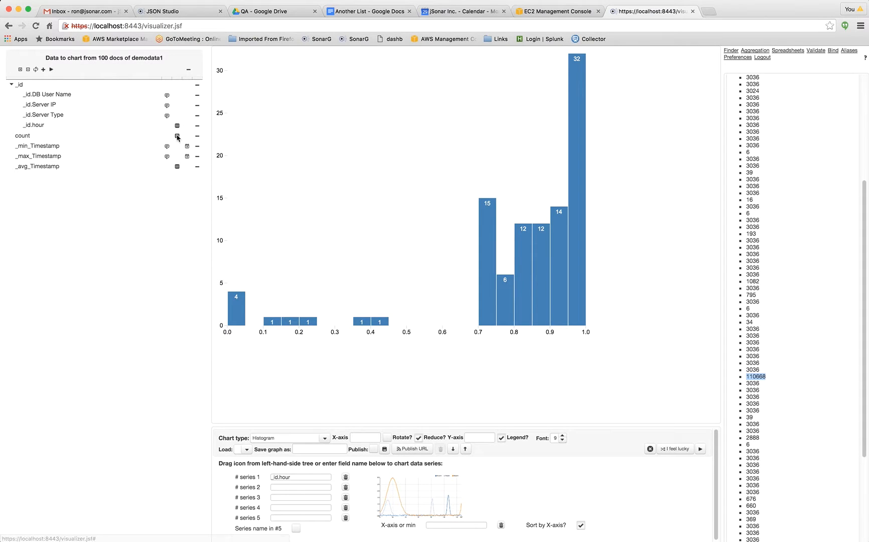
pyautogui.moveTo(183, 134)
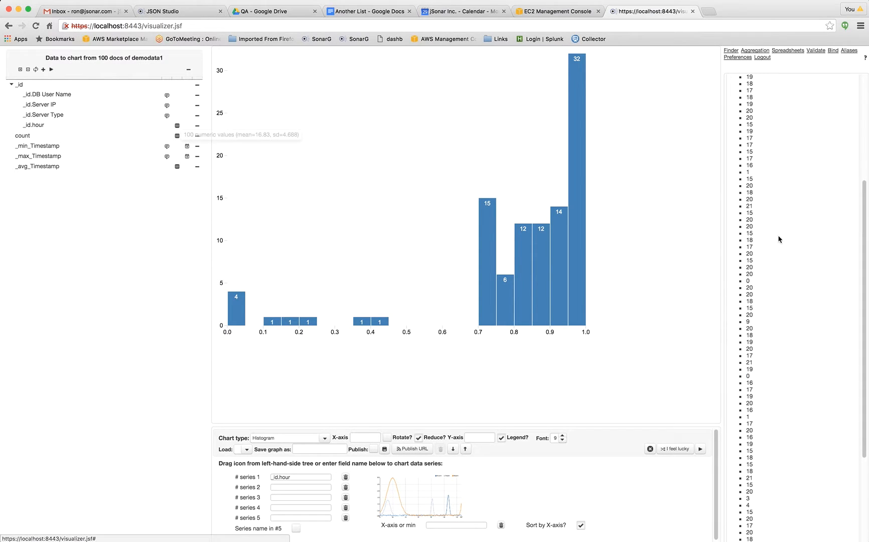
pyautogui.scroll(3, 780, 161)
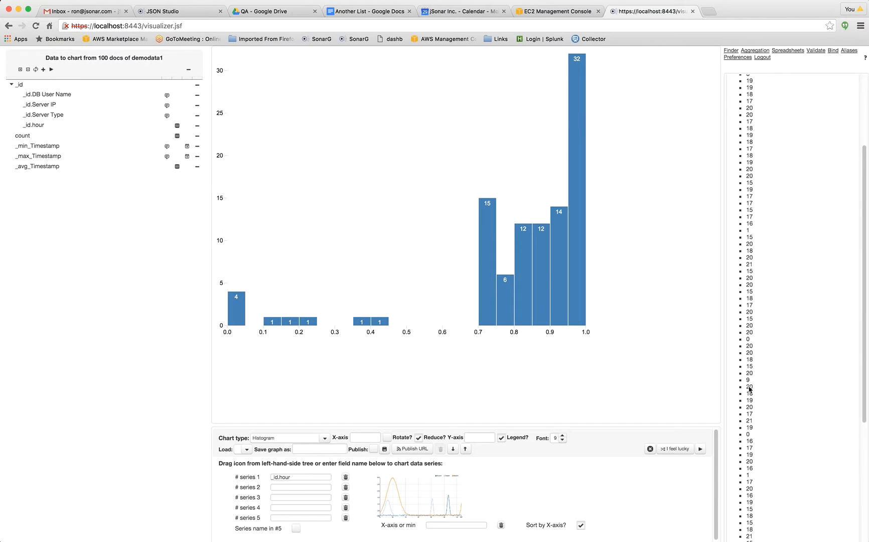
# Create a Bar chart of count and _avg_Timestamp as series 1 and 2, with _id.DB User Name as X-axis text.
pyautogui.click(325, 438)
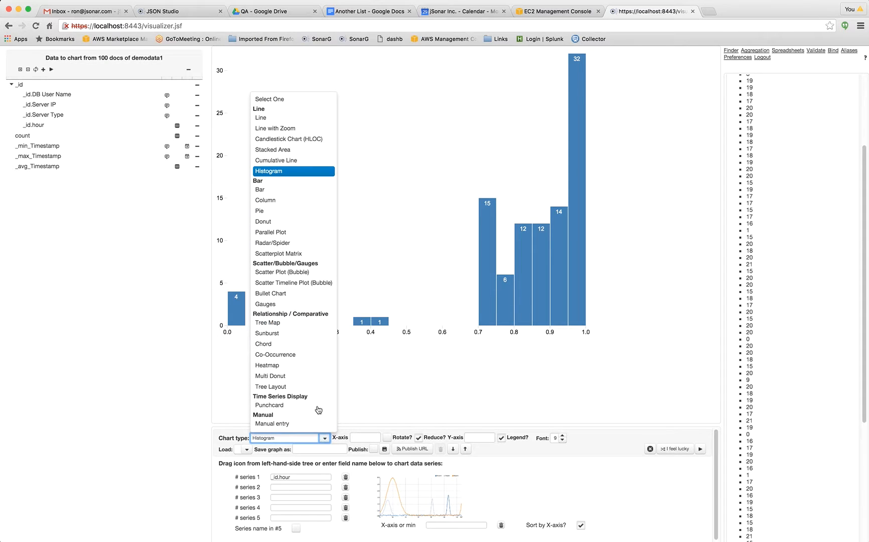
pyautogui.click(279, 189)
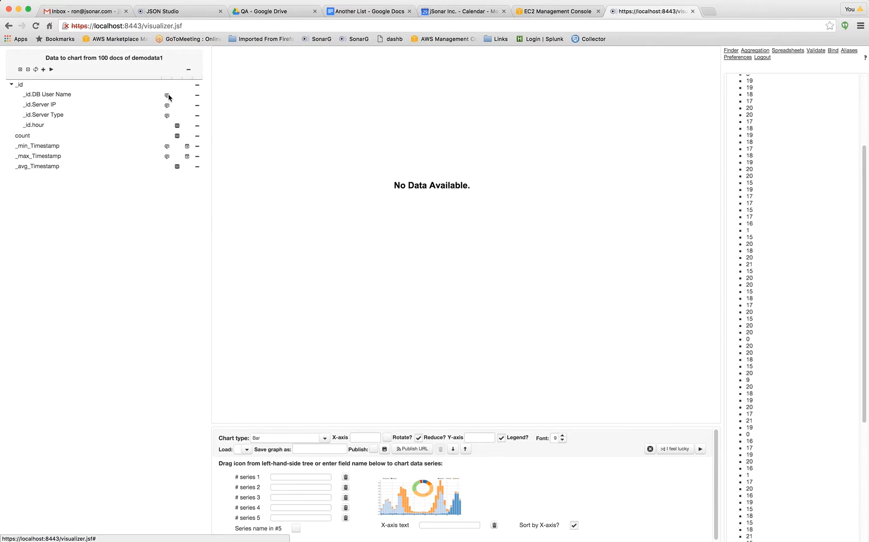
pyautogui.moveTo(168, 96); pyautogui.dragTo(457, 528)
pyautogui.moveTo(178, 137); pyautogui.dragTo(303, 475)
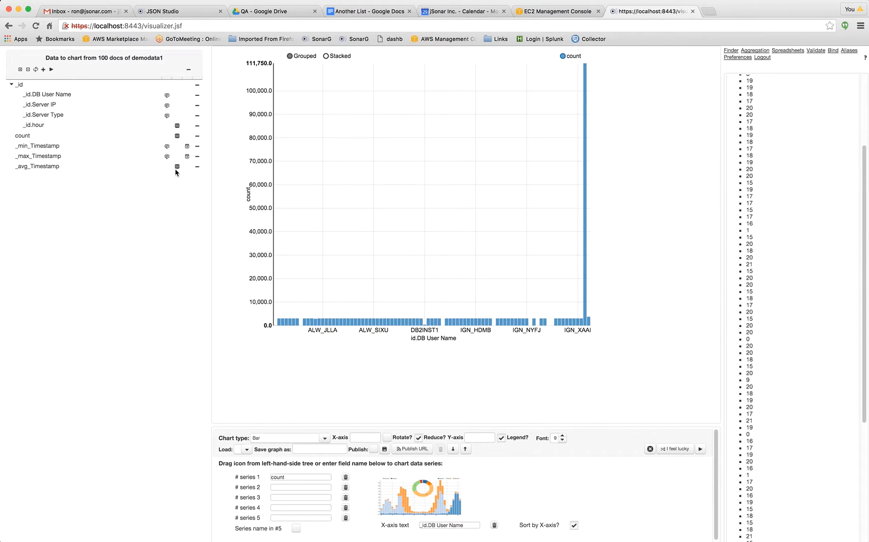
pyautogui.moveTo(176, 166); pyautogui.dragTo(292, 488)
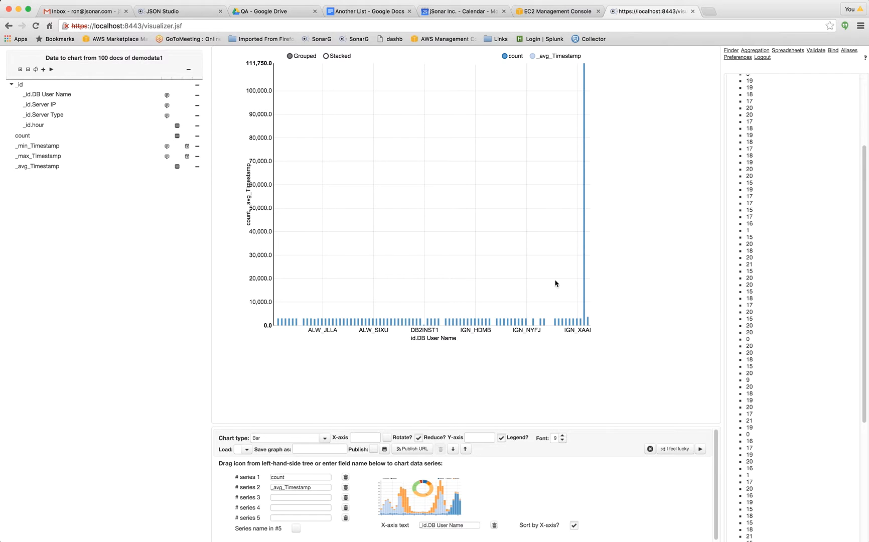
# View the _avg_Timestamp and count series of the bar chart one at a time, and bring both back.
pyautogui.click(505, 57)
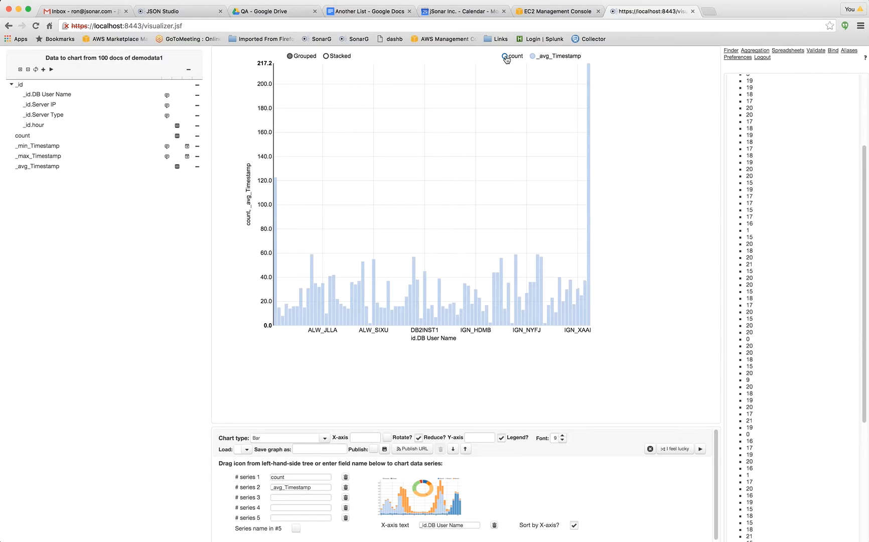
pyautogui.click(533, 57)
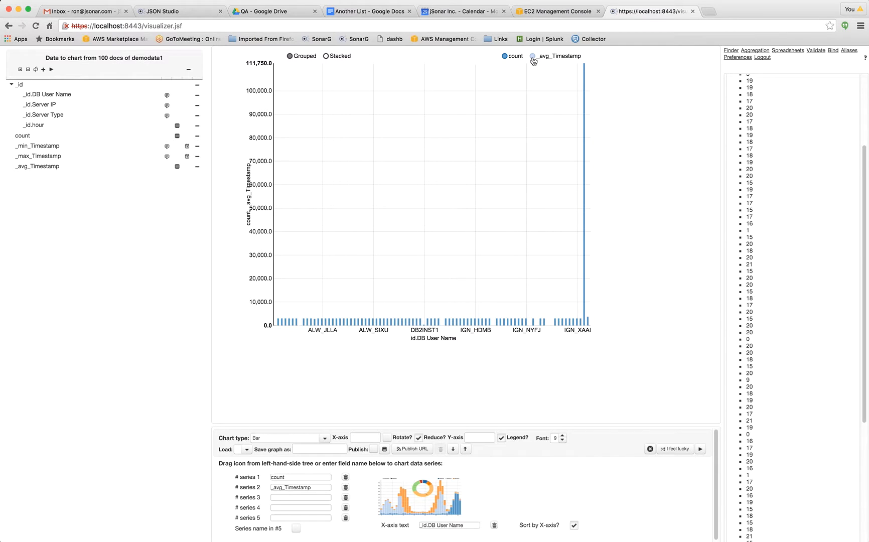
pyautogui.click(533, 58)
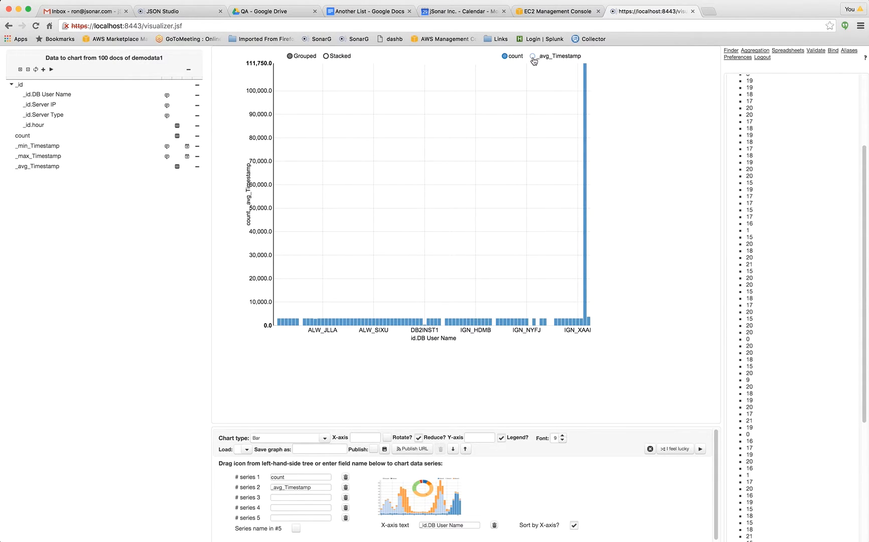
pyautogui.click(533, 58)
# Change the chart type to Column and hide the count series to view _avg_Timestamp alone.
pyautogui.click(325, 440)
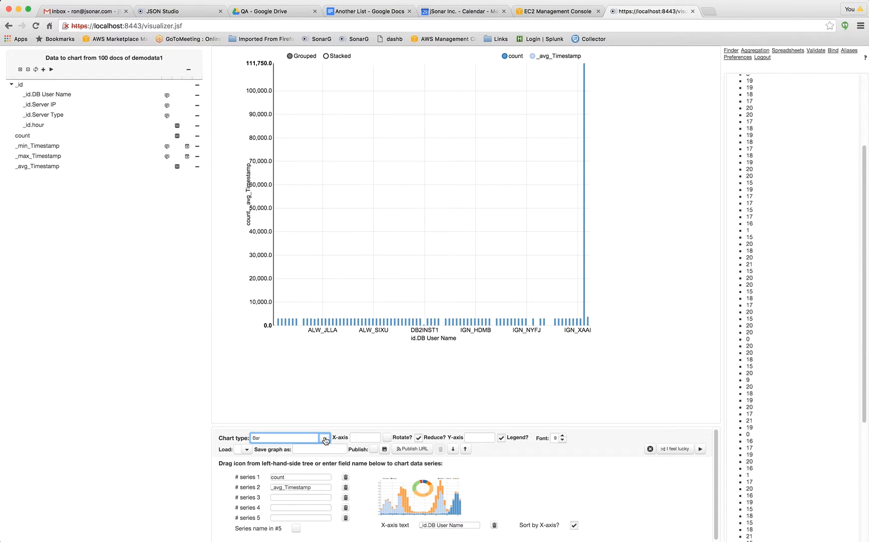
pyautogui.click(294, 201)
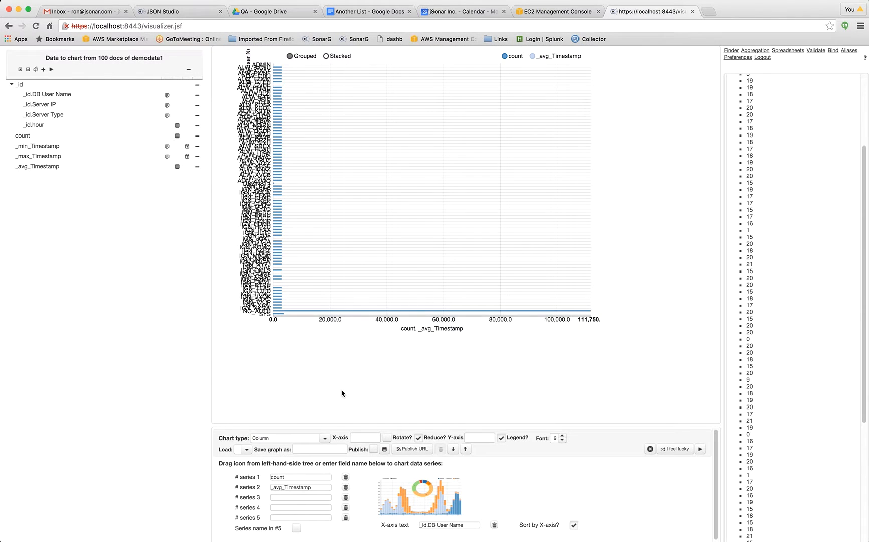
pyautogui.click(505, 56)
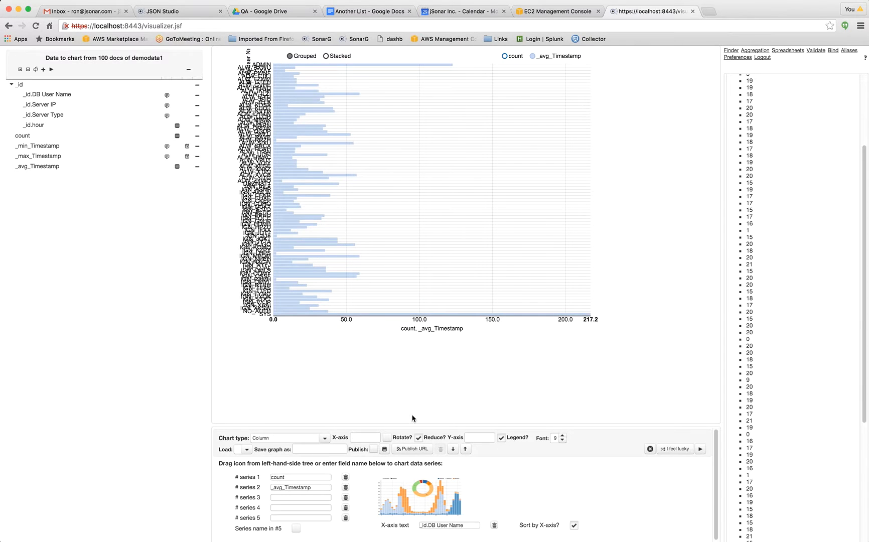
# Show the data as a Pie chart with the legend turned off, and switch it to a Donut chart.
pyautogui.click(323, 441)
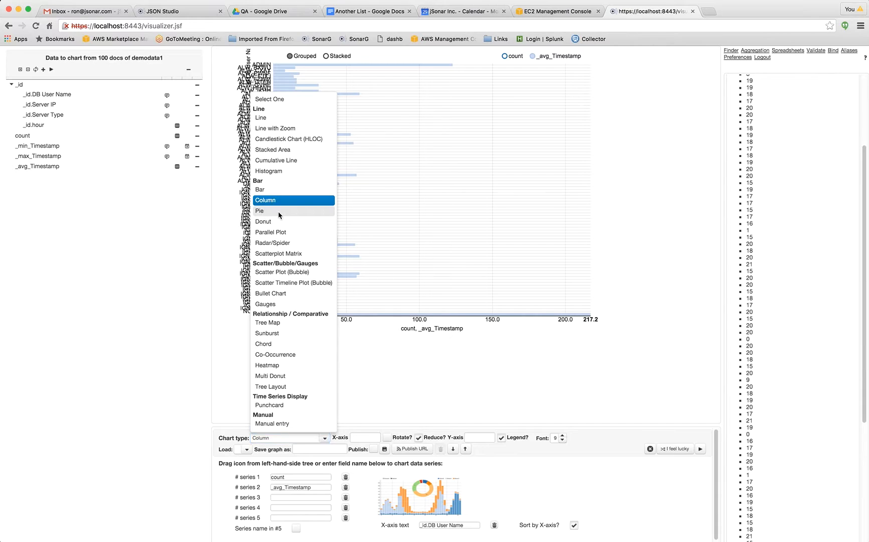
pyautogui.click(279, 211)
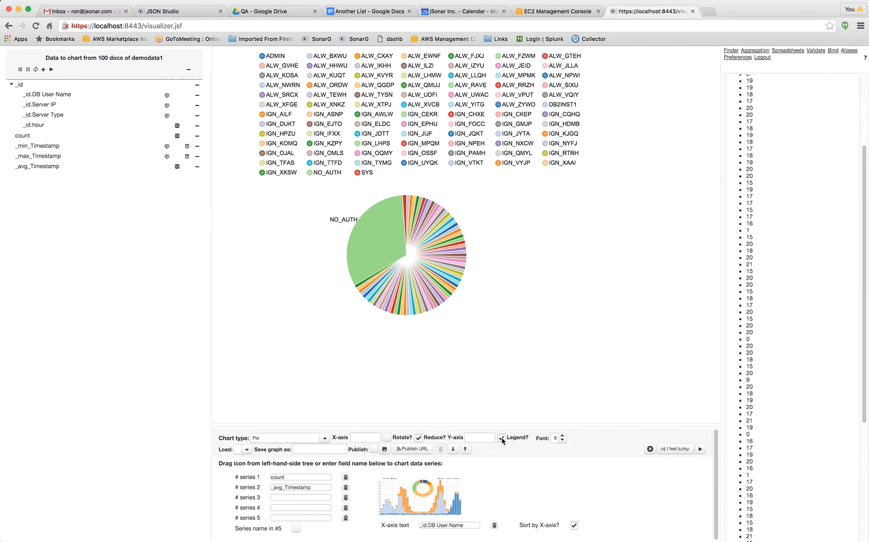
pyautogui.click(501, 438)
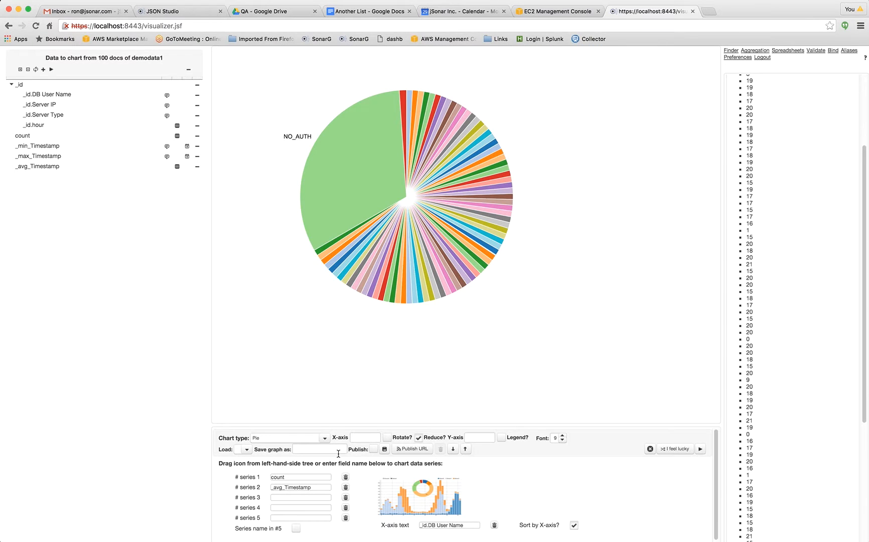
pyautogui.click(325, 439)
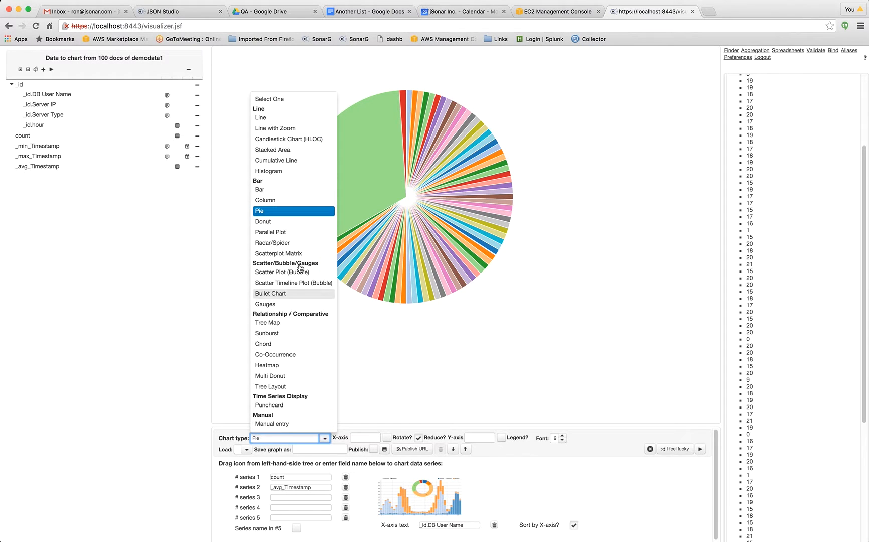
pyautogui.click(295, 222)
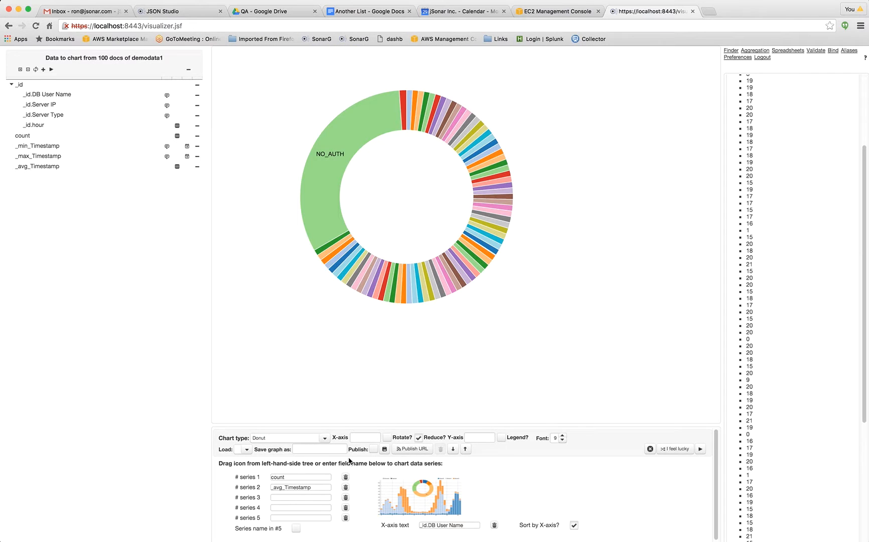
# Change the chart type to Parallel Plot and add _id.hour as series 3.
pyautogui.click(325, 438)
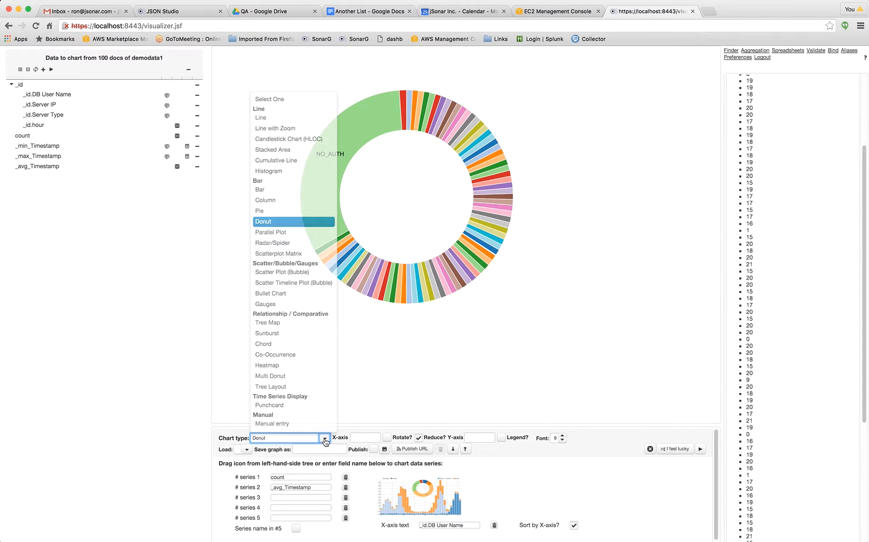
pyautogui.click(272, 233)
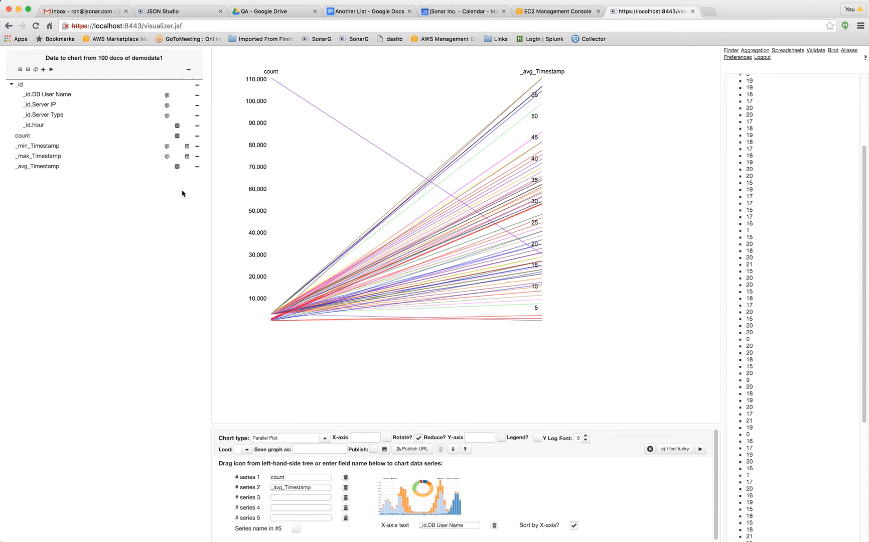
pyautogui.click(178, 127)
pyautogui.moveTo(178, 127); pyautogui.dragTo(291, 494)
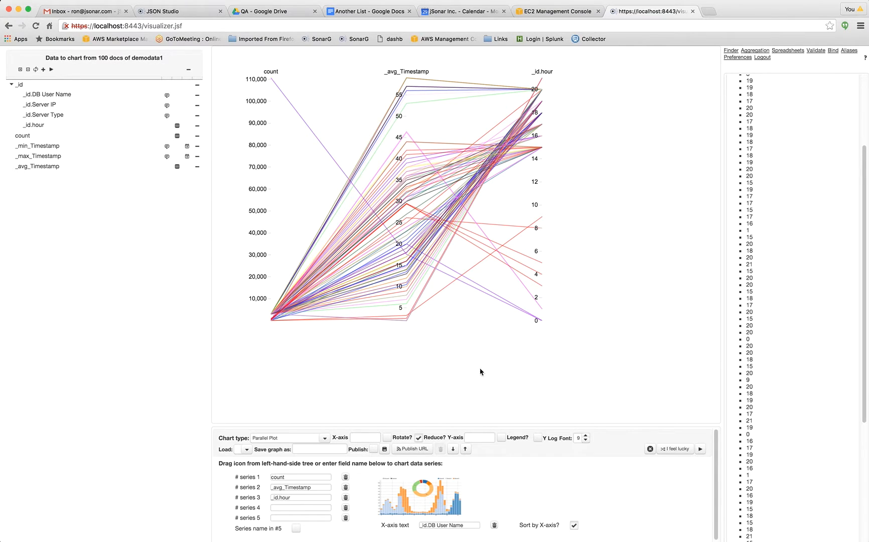
# Filter the parallel plot to _avg_Timestamp values of about 5 to 8, and change the chart type to Radar/Spider.
pyautogui.click(406, 326)
pyautogui.moveTo(406, 325)
pyautogui.mouseDown()
pyautogui.moveTo(401, 264)
pyautogui.moveTo(406, 296)
pyautogui.mouseUp()
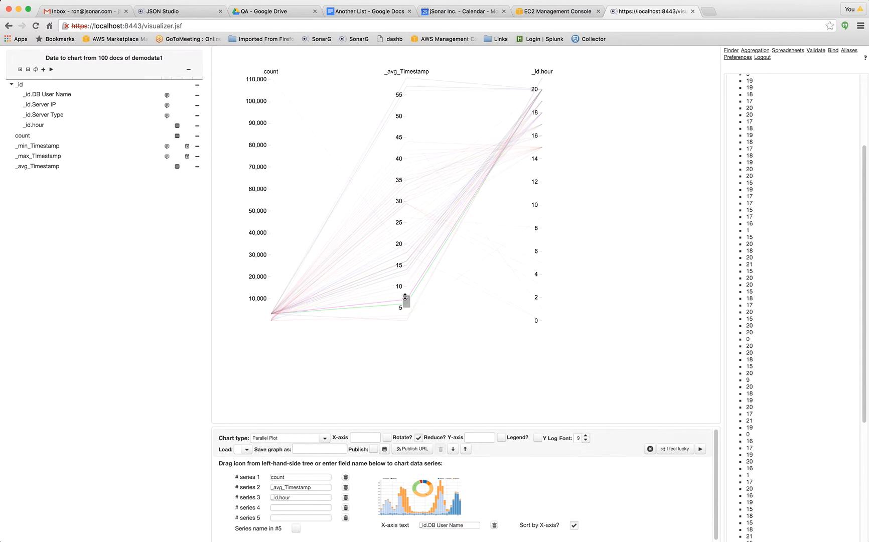
pyautogui.click(325, 437)
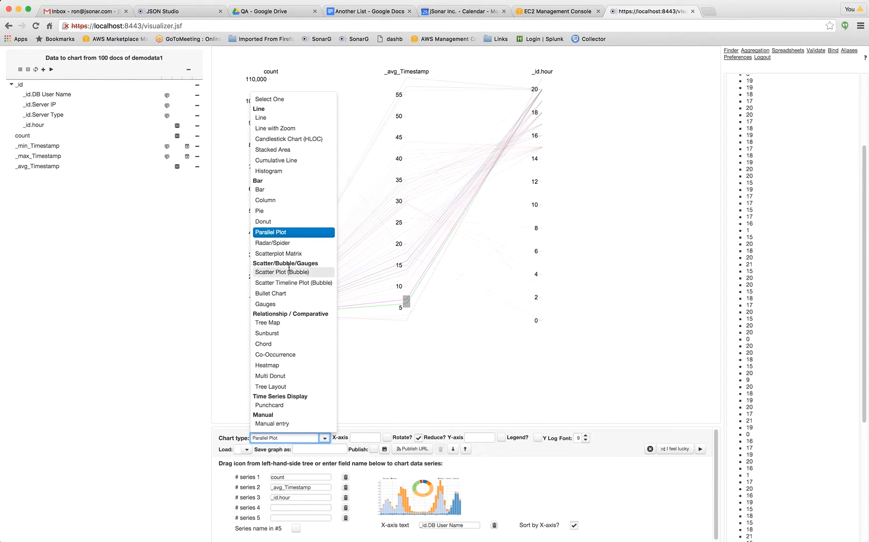
pyautogui.click(290, 243)
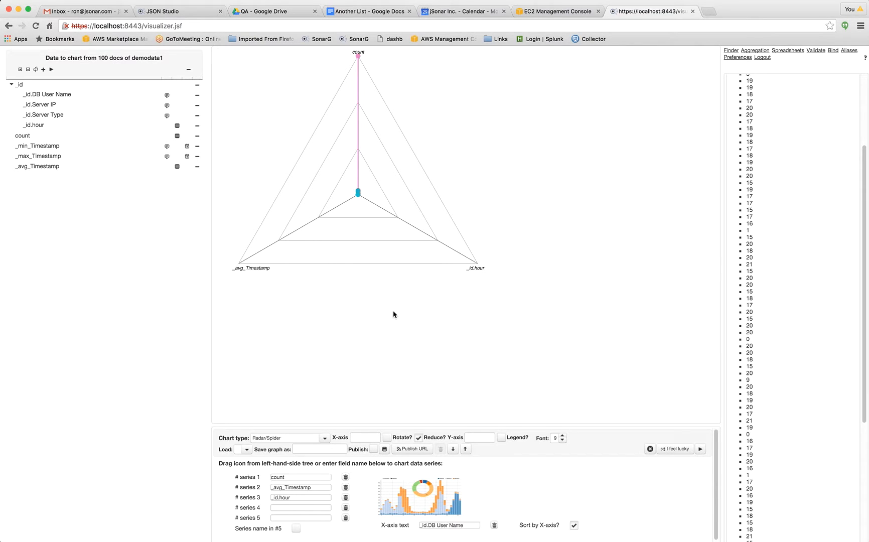
# Change the chart type to Scatterplot Matrix, and switch it to Scatter Plot (Bubble).
pyautogui.click(326, 438)
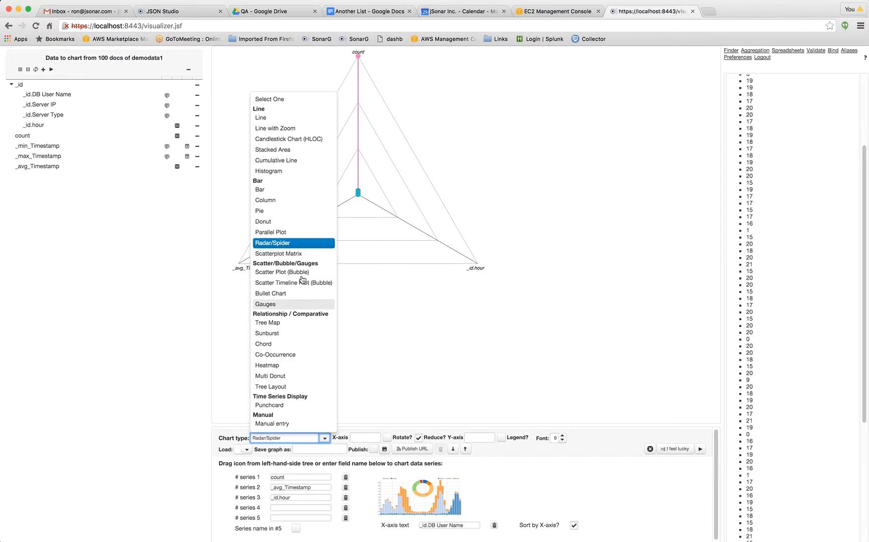
pyautogui.click(299, 255)
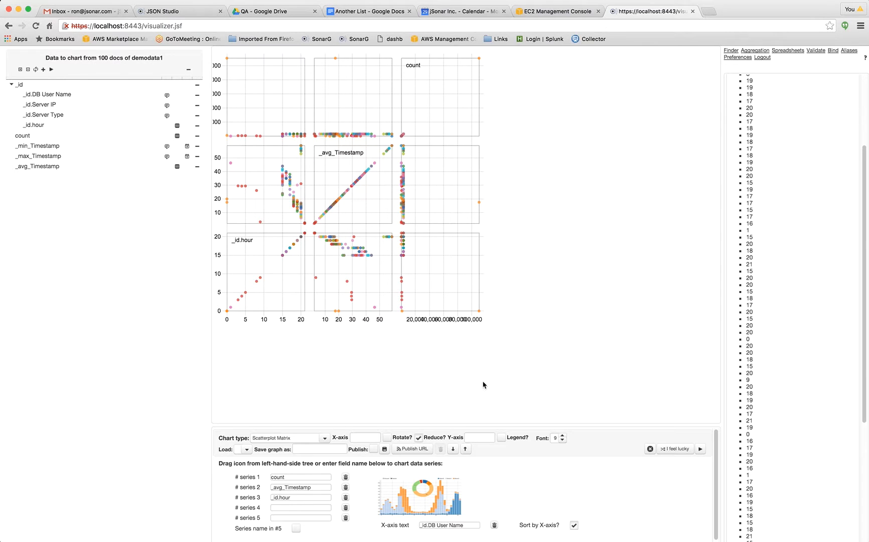
pyautogui.click(325, 439)
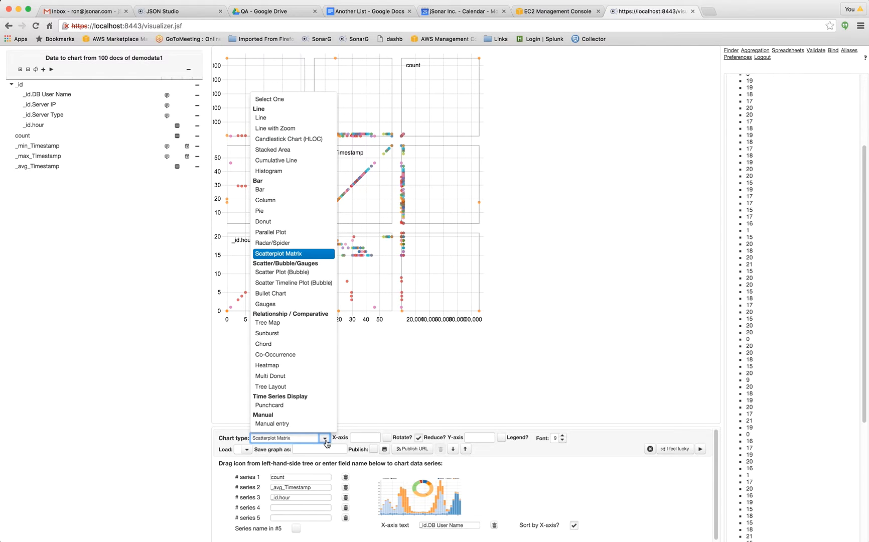
pyautogui.click(302, 274)
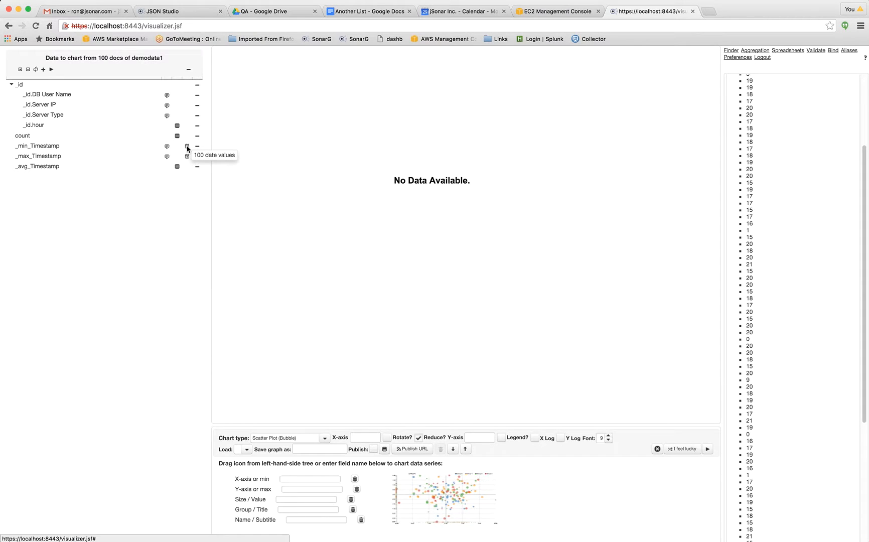
# Assign _min_Timestamp to X-axis, _max_Timestamp to Y-axis, _id.hour to Size, _id.Server IP to Group, and _id.DB User Name to Name; inspect the bubbles.
pyautogui.moveTo(186, 147); pyautogui.dragTo(301, 478)
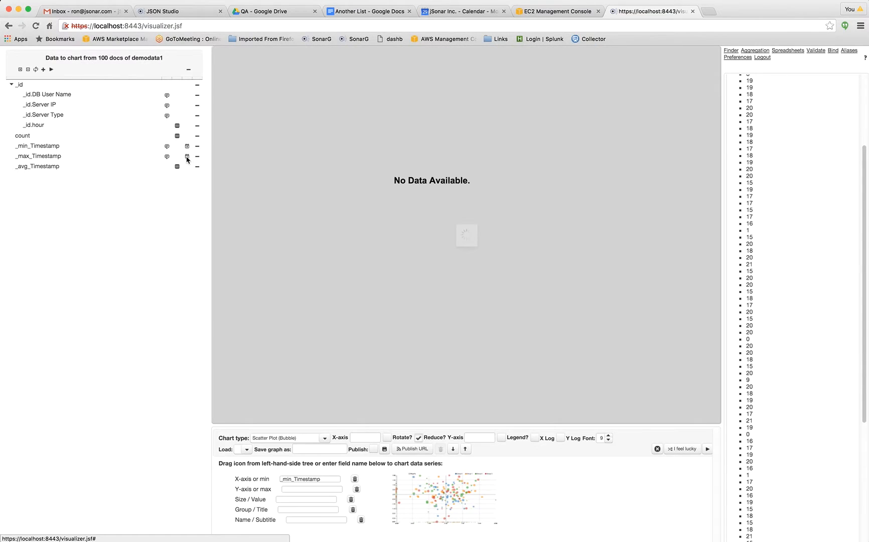
pyautogui.moveTo(187, 157); pyautogui.dragTo(298, 492)
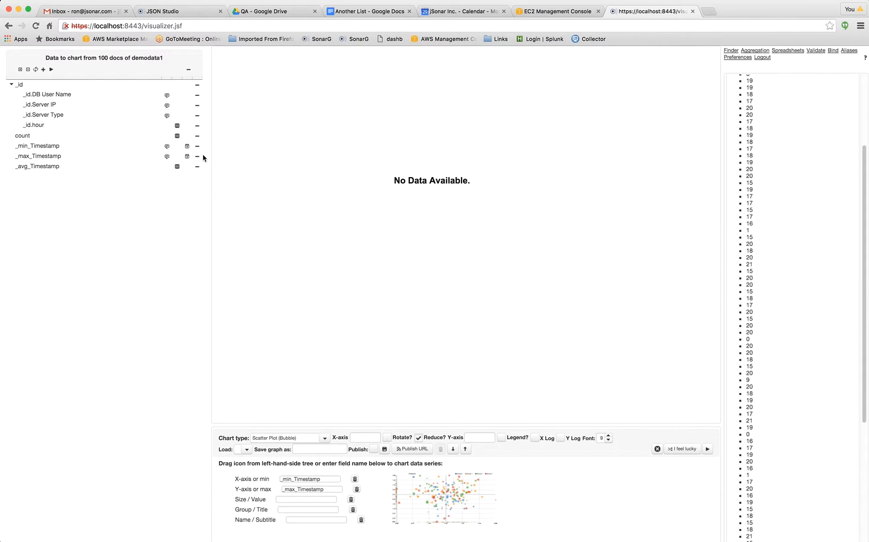
pyautogui.click(178, 129)
pyautogui.moveTo(177, 128); pyautogui.dragTo(287, 500)
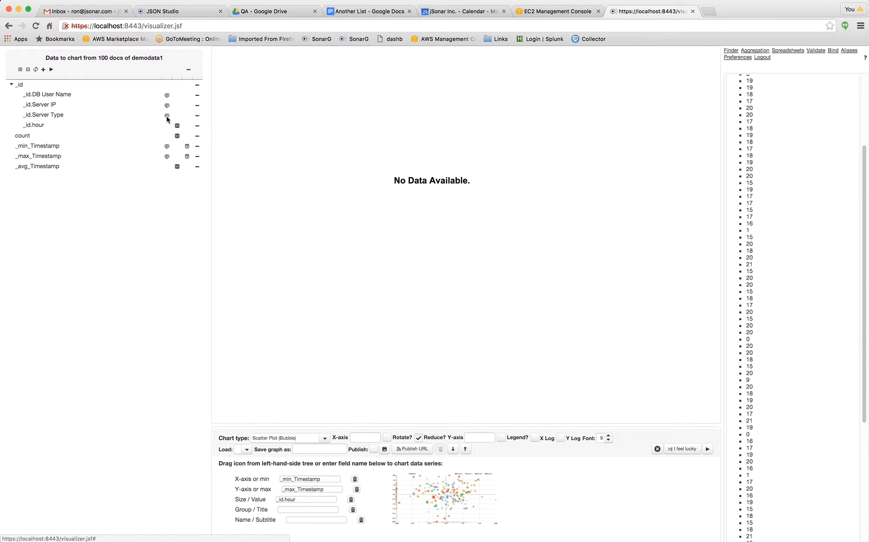
pyautogui.moveTo(167, 117)
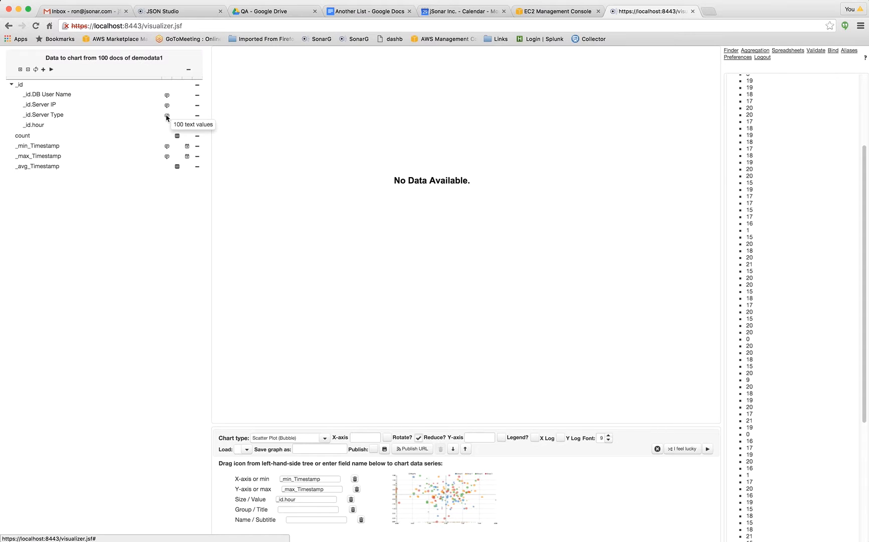
pyautogui.moveTo(168, 106); pyautogui.dragTo(297, 510)
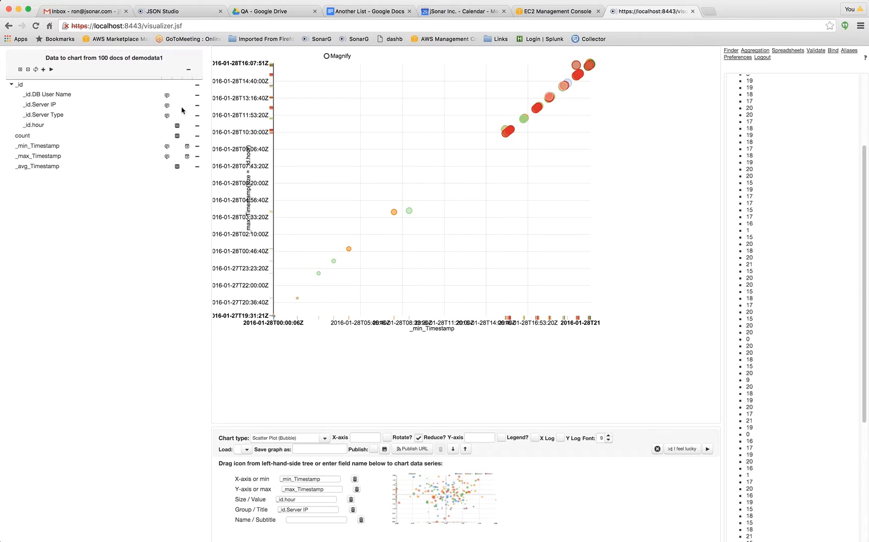
pyautogui.moveTo(168, 95); pyautogui.dragTo(316, 524)
pyautogui.moveTo(351, 252)
pyautogui.moveTo(589, 68)
# Change the chart type to Scatter Timeline Plot (Bubble) and use _id.hour as the bubble timeline.
pyautogui.click(325, 438)
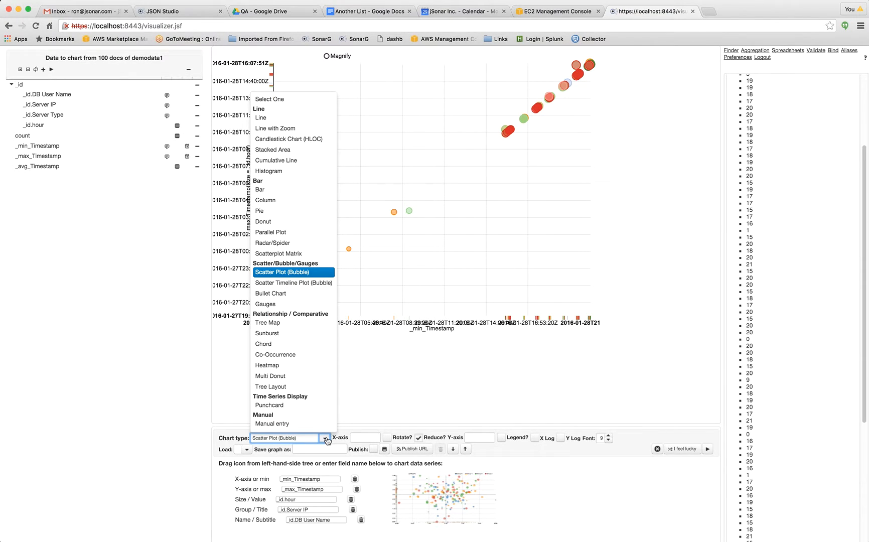
pyautogui.click(299, 283)
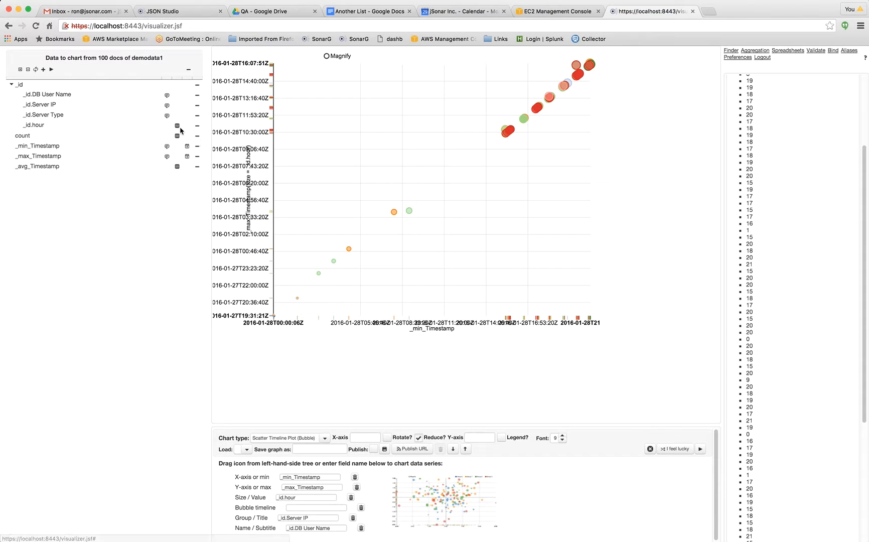
pyautogui.moveTo(178, 124); pyautogui.dragTo(315, 507)
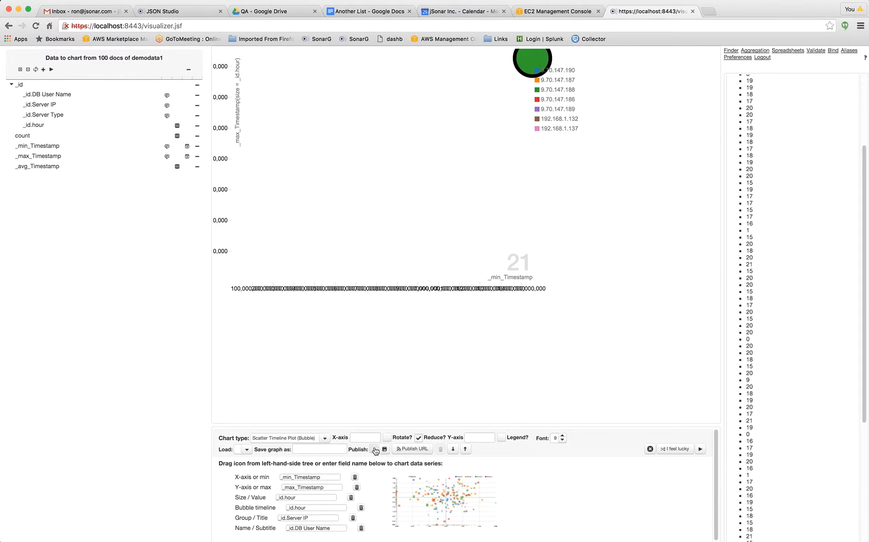
# Save the graph as demog1 with publishing enabled.
pyautogui.click(313, 449)
pyautogui.write('demog1')
pyautogui.press('Tab')
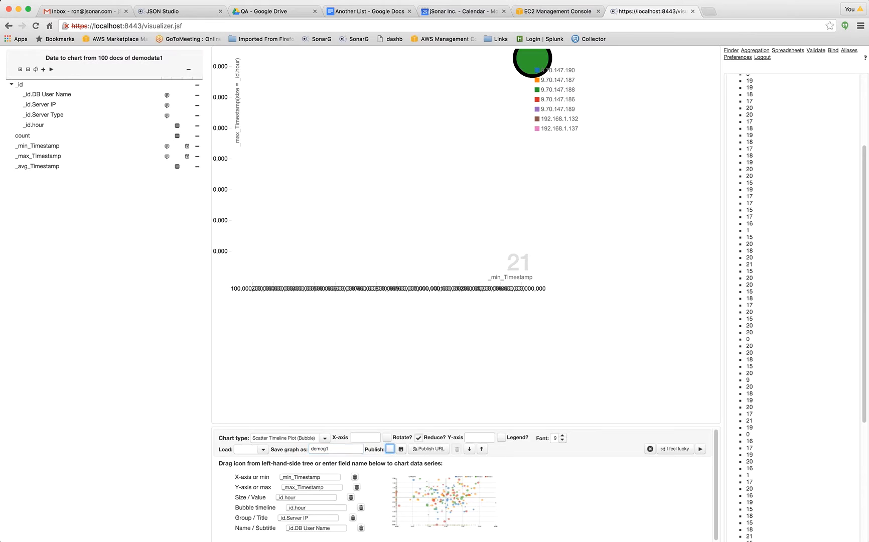
pyautogui.click(390, 449)
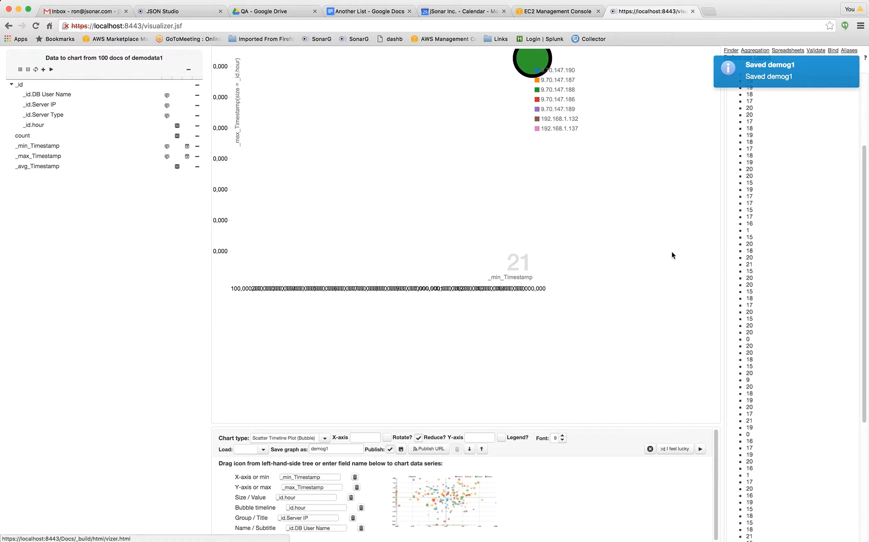
# Save the graph's computed URL as demog1 with publishing enabled, and close the URL dialog.
pyautogui.click(427, 448)
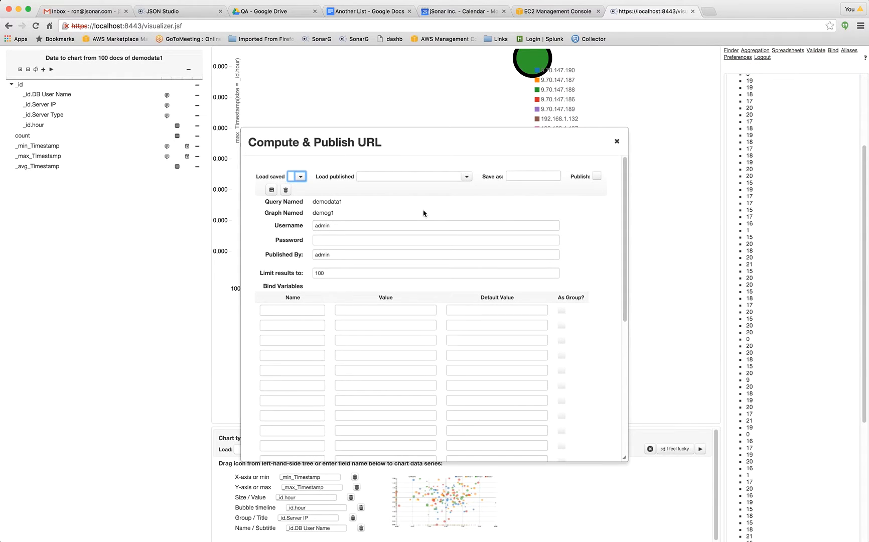
pyautogui.click(518, 176)
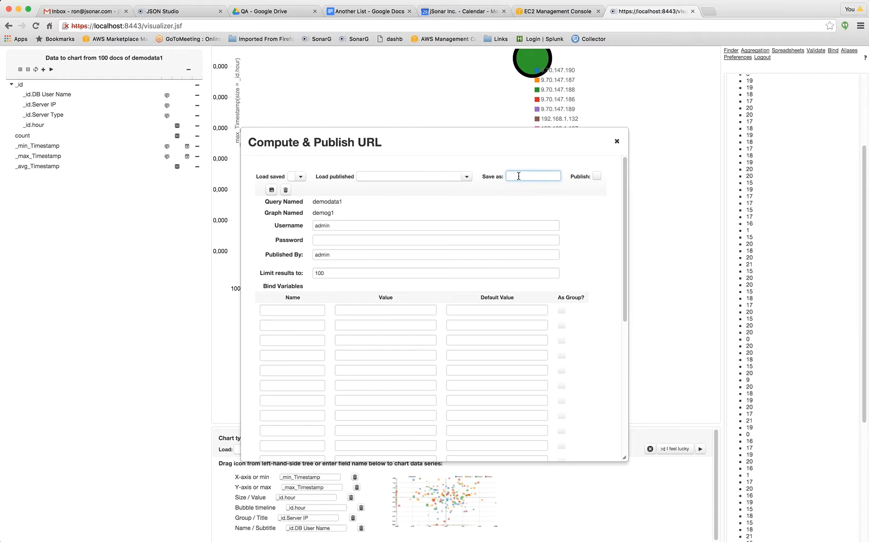
pyautogui.write('demog1')
pyautogui.click(596, 176)
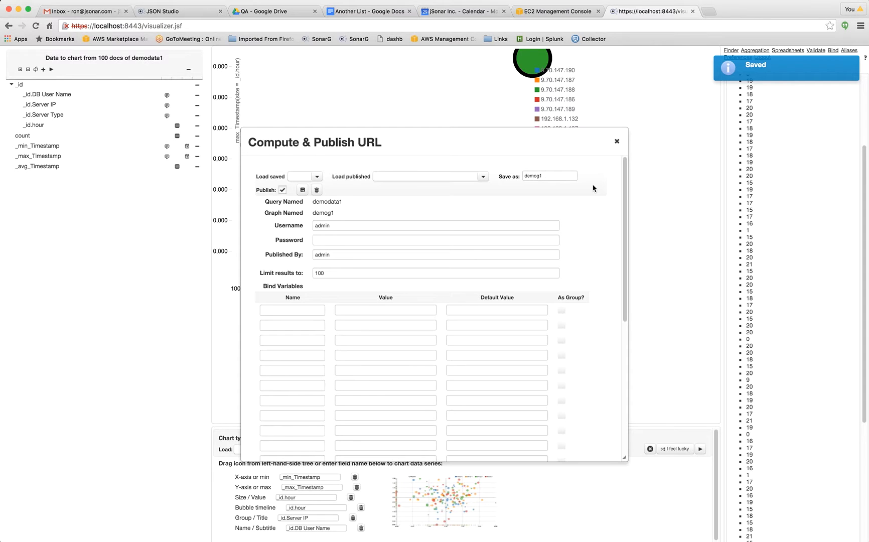
pyautogui.click(618, 141)
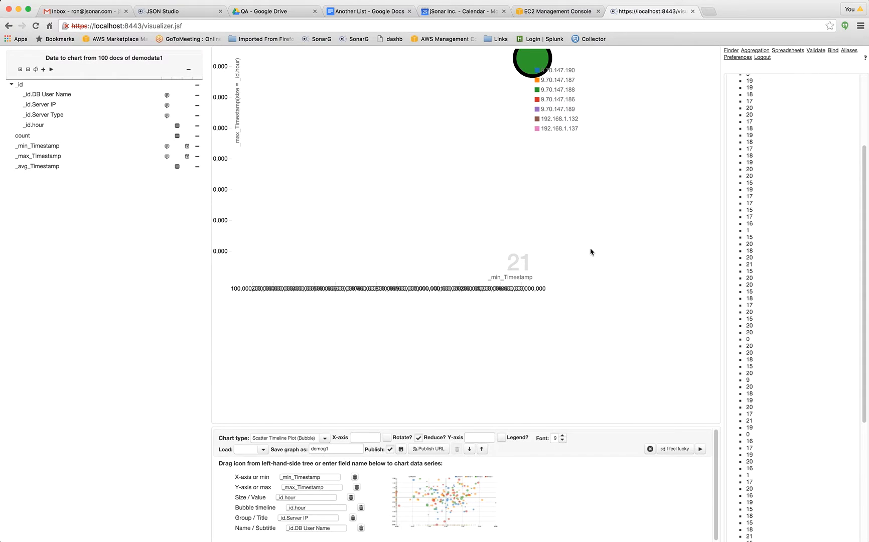
# Clear the timeline plot's settings and change the chart type to Bullet Chart.
pyautogui.click(325, 439)
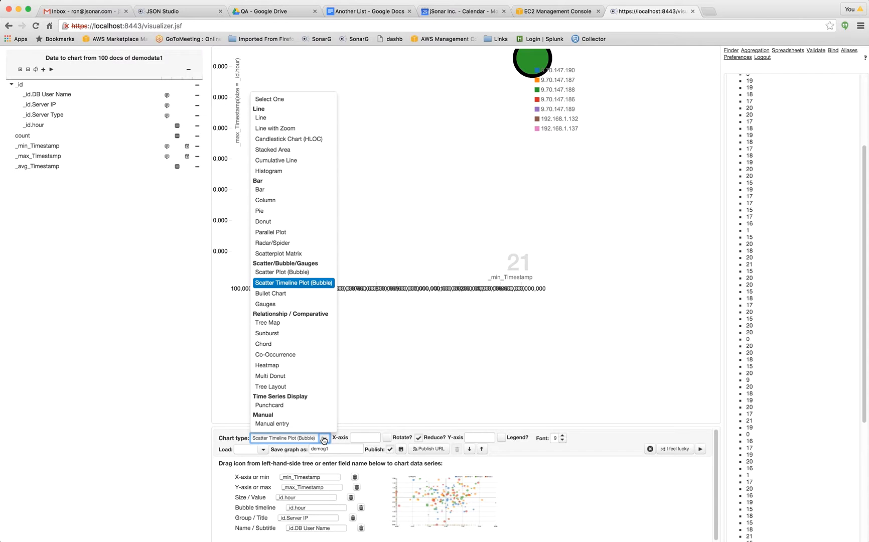
pyautogui.click(298, 299)
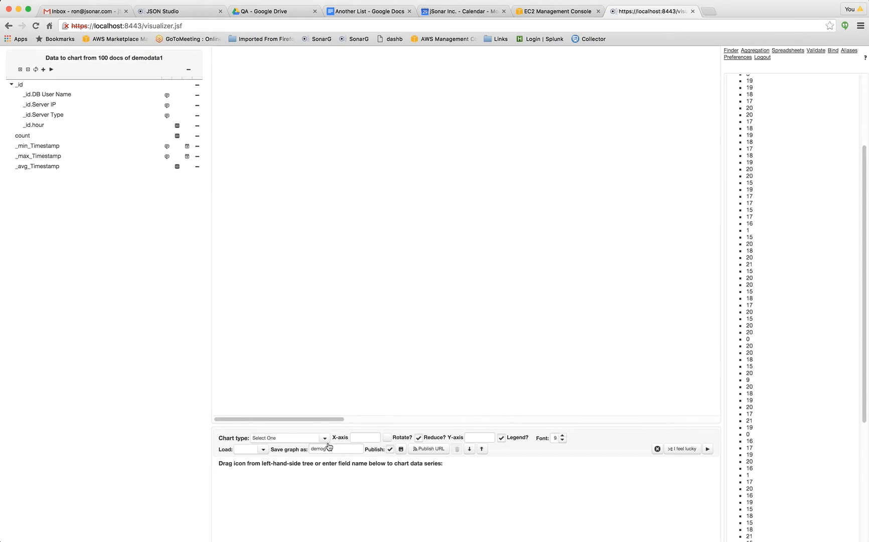
pyautogui.click(325, 439)
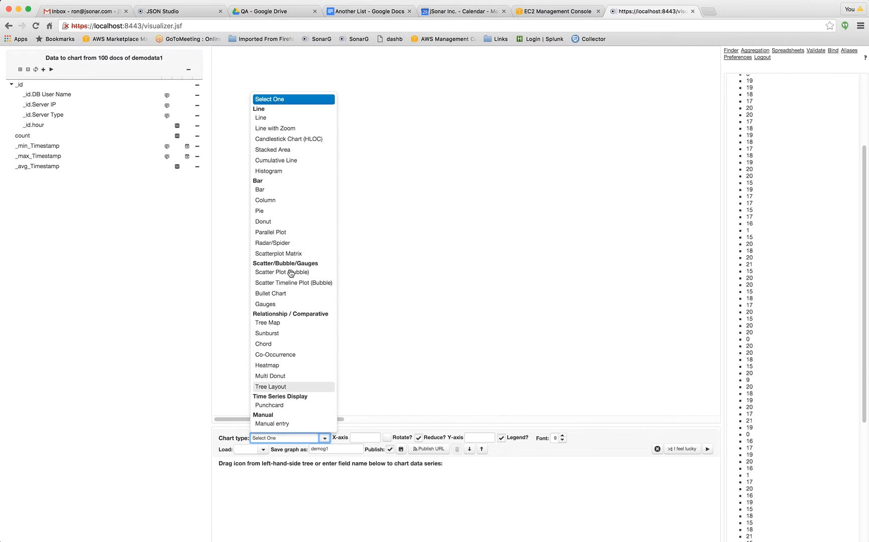
pyautogui.click(296, 295)
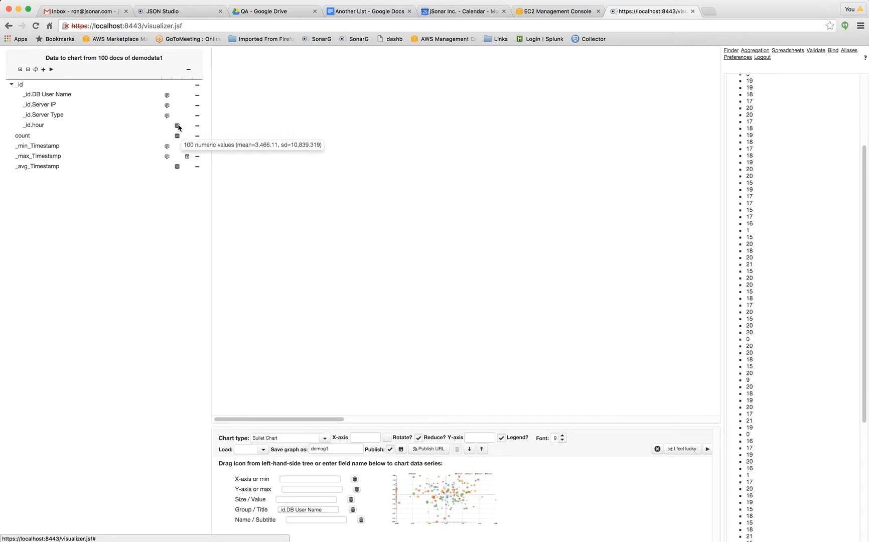
# Assign _avg_Timestamp to Y-axis or max and _id.hour to Size / Value for the bullet chart grouped by _id.DB User Name.
pyautogui.moveTo(179, 127)
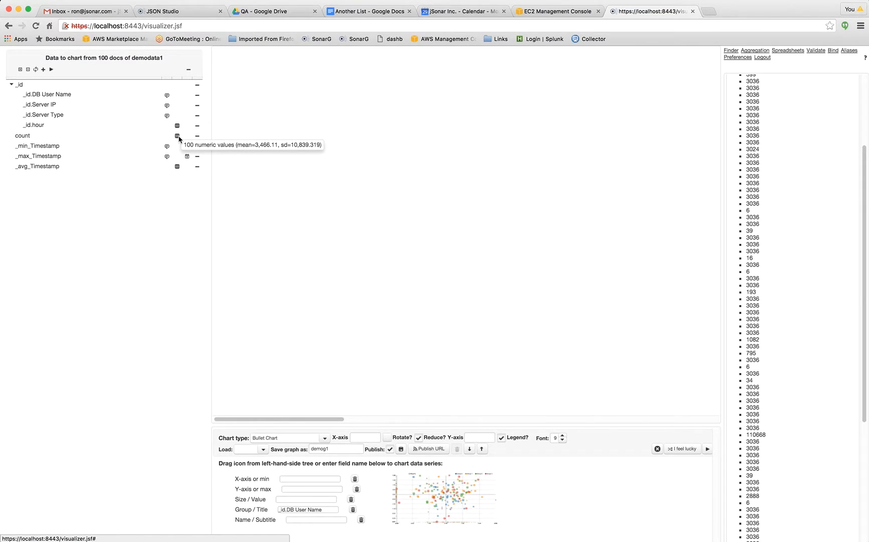
pyautogui.moveTo(179, 170)
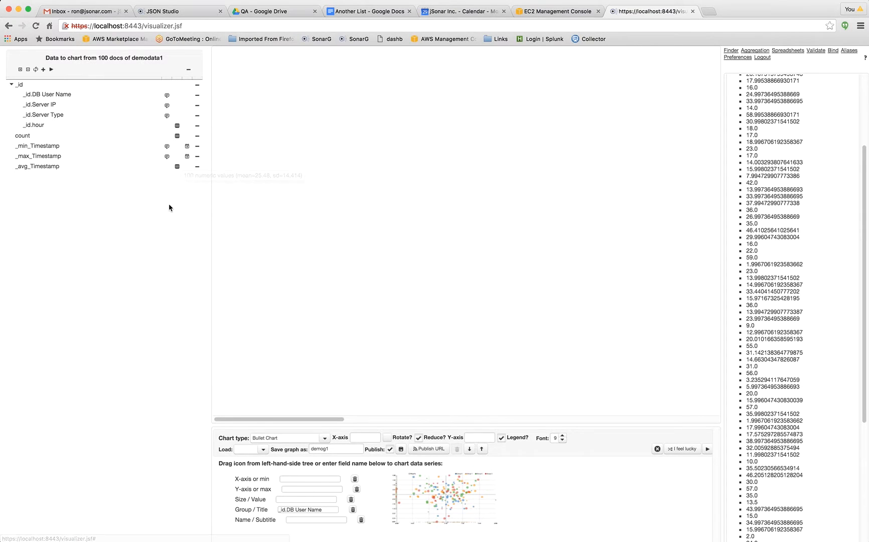
pyautogui.moveTo(179, 168); pyautogui.dragTo(297, 489)
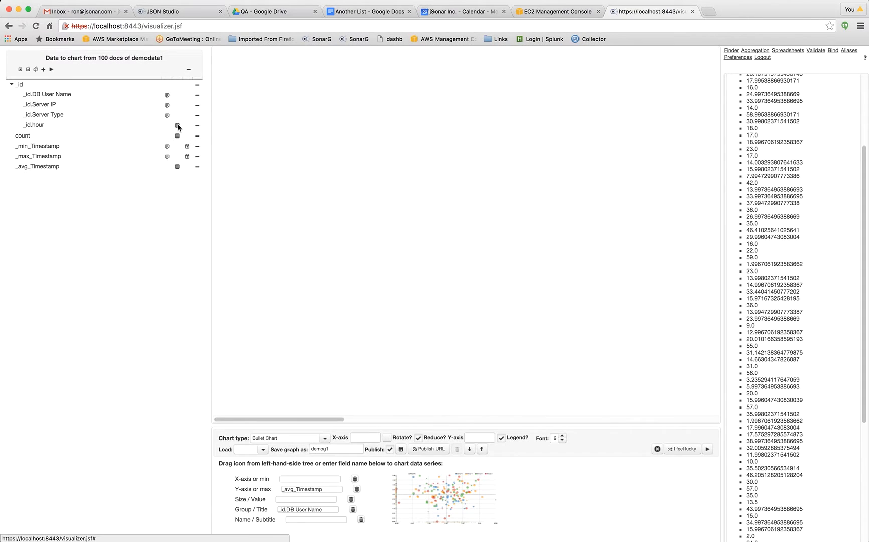
pyautogui.moveTo(178, 126); pyautogui.dragTo(291, 503)
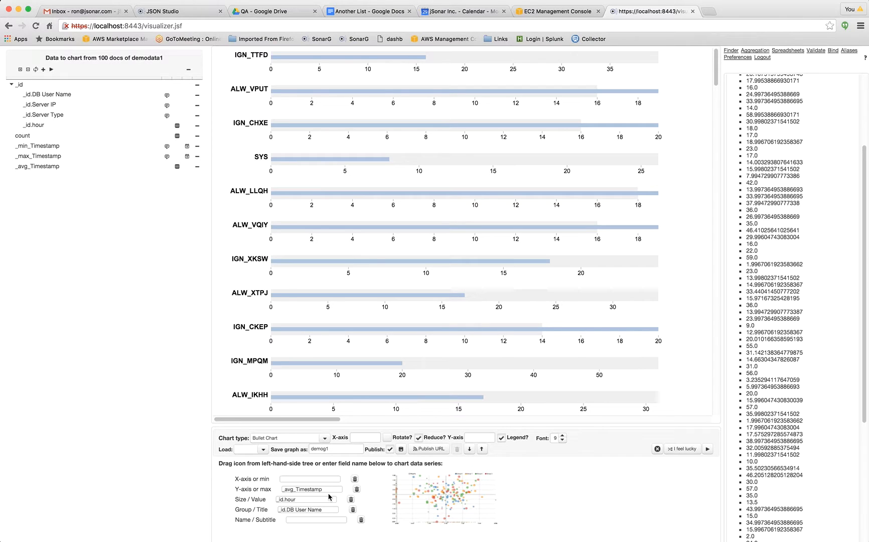
# Show the bullet chart's data as Gauges, and clear all chart settings.
pyautogui.click(325, 439)
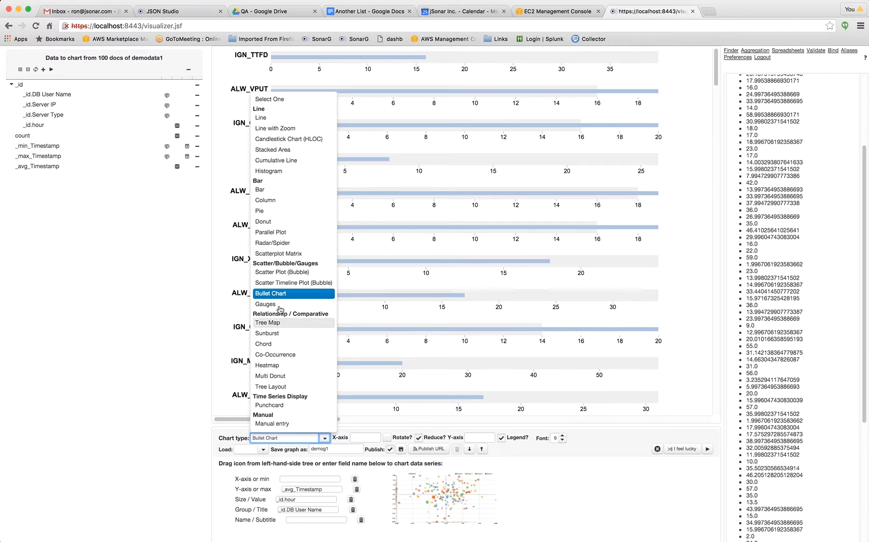
pyautogui.click(279, 307)
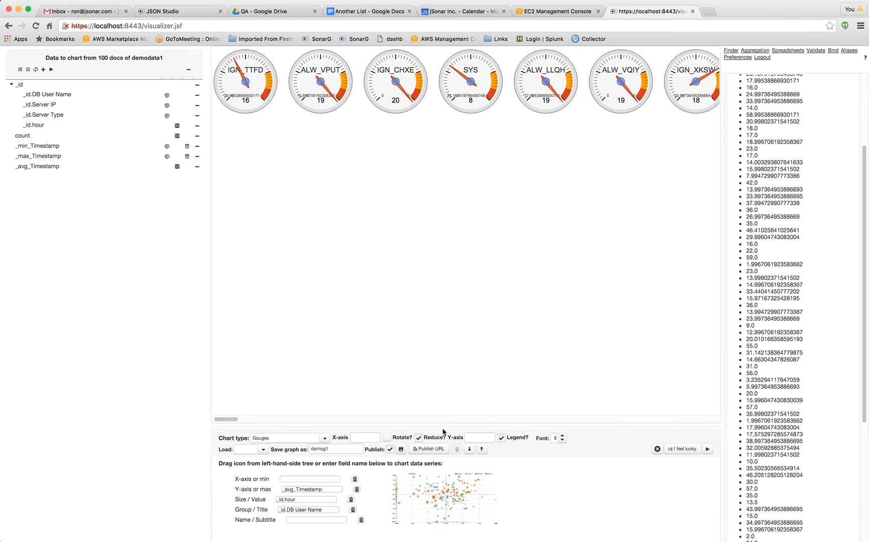
pyautogui.click(324, 439)
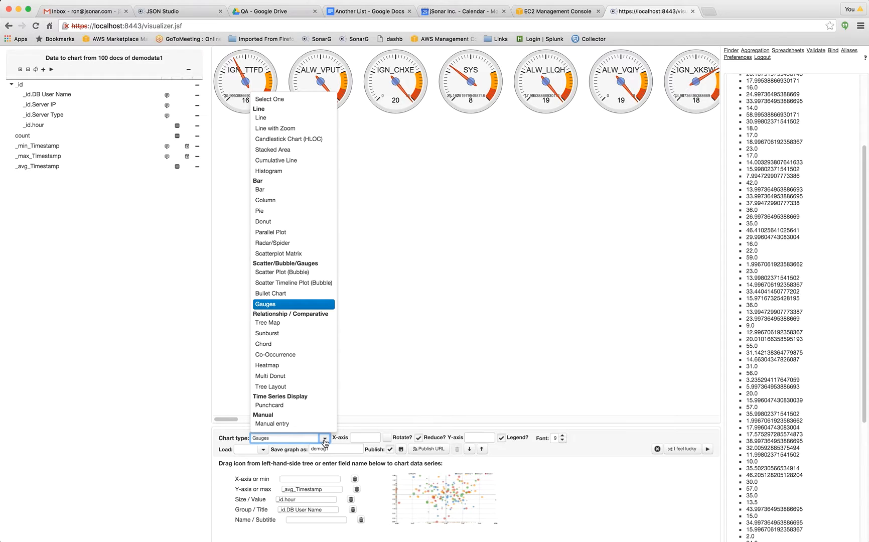
pyautogui.click(657, 449)
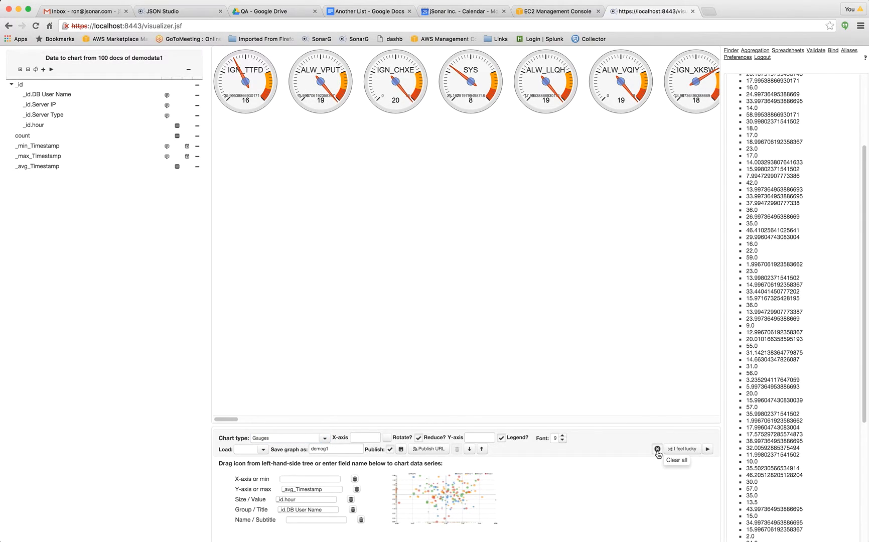
pyautogui.click(657, 449)
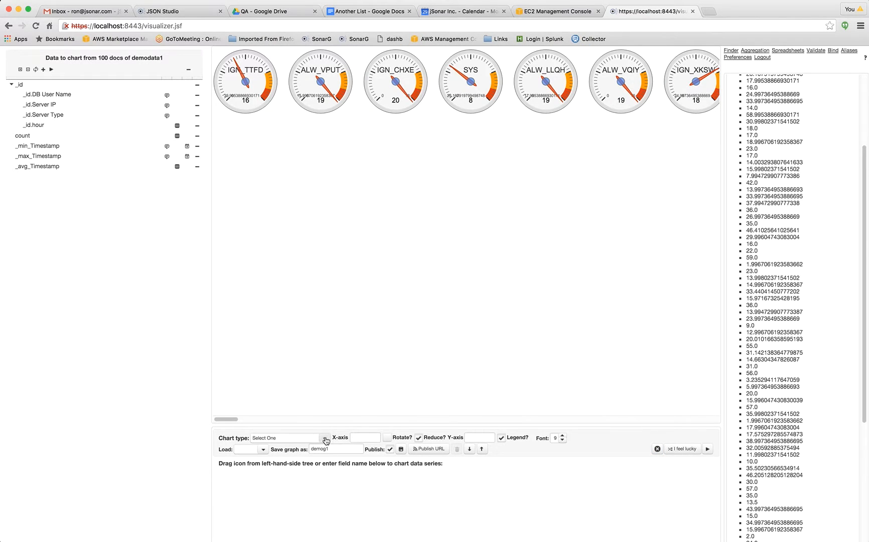
# Build a Tree Map with _id.DB User Name as the child and _id.Server IP as the parent.
pyautogui.click(324, 437)
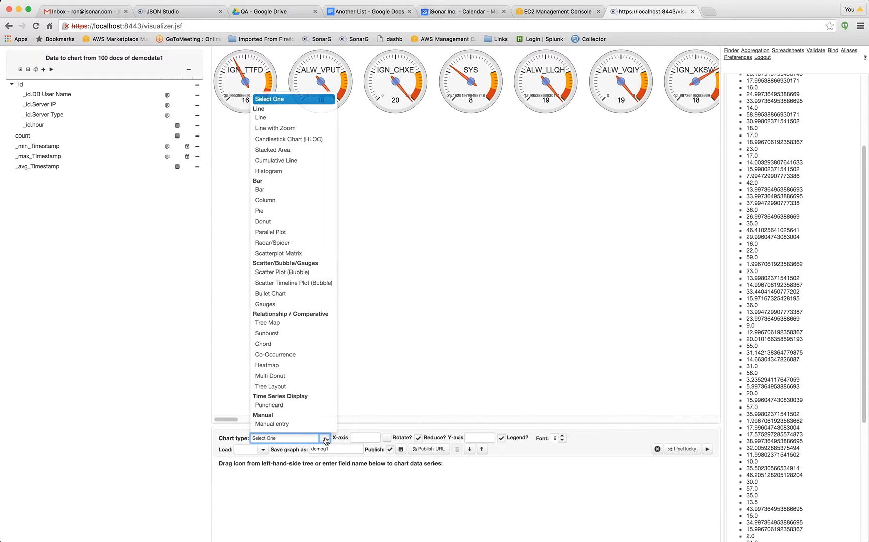
pyautogui.click(293, 326)
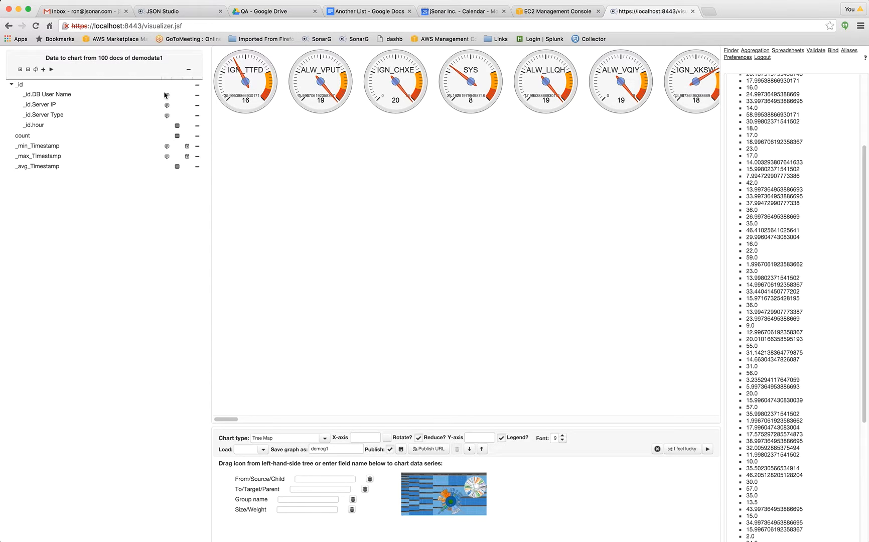
pyautogui.moveTo(167, 96); pyautogui.dragTo(324, 477)
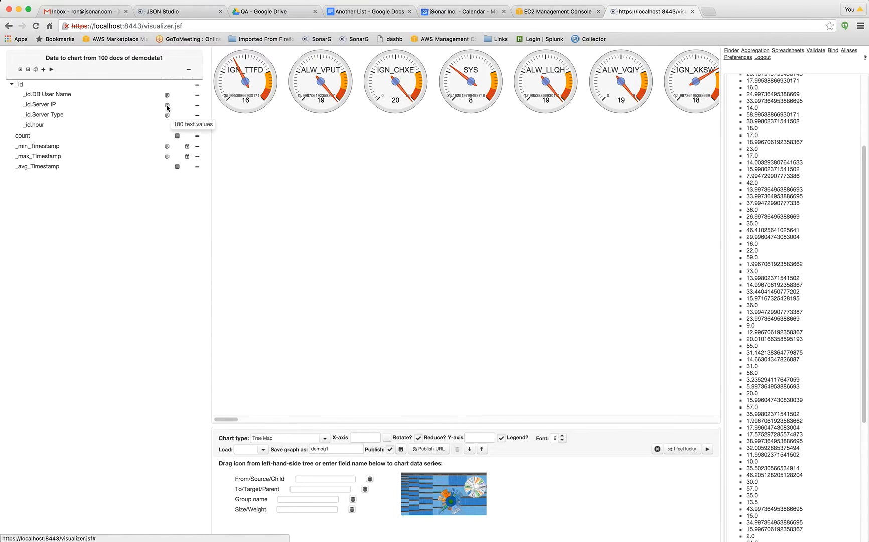
pyautogui.moveTo(167, 105); pyautogui.dragTo(317, 493)
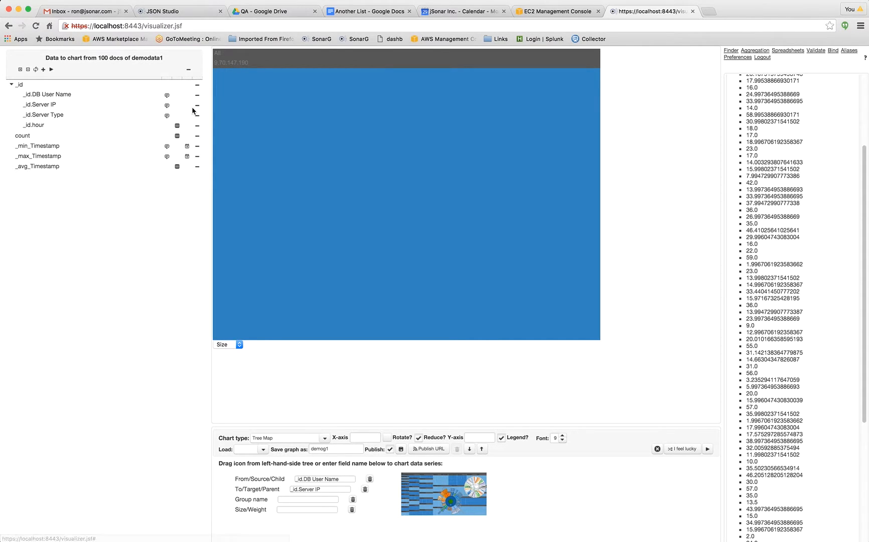
# Assign count as the tree map's group name, trying _id.hour as the size before setting it to _avg_Timestamp.
pyautogui.moveTo(179, 126); pyautogui.dragTo(293, 513)
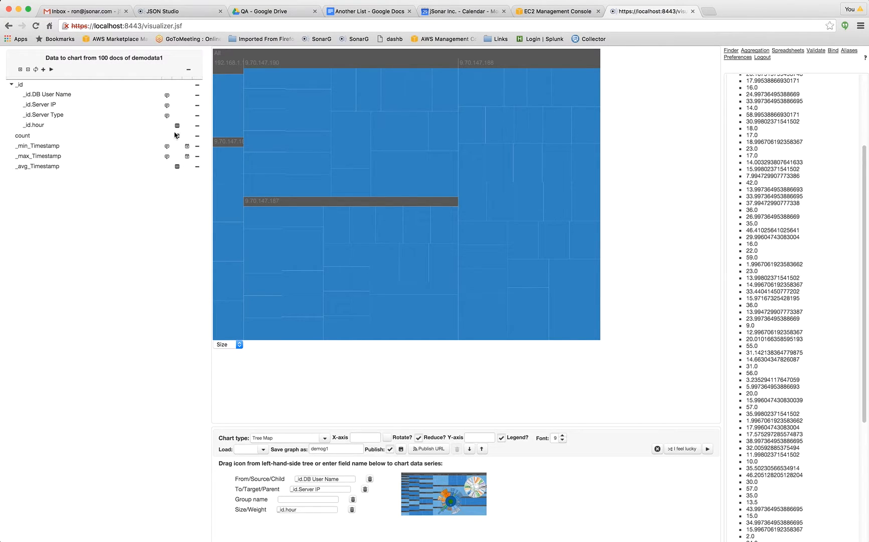
pyautogui.moveTo(177, 136)
pyautogui.moveTo(177, 137); pyautogui.dragTo(311, 499)
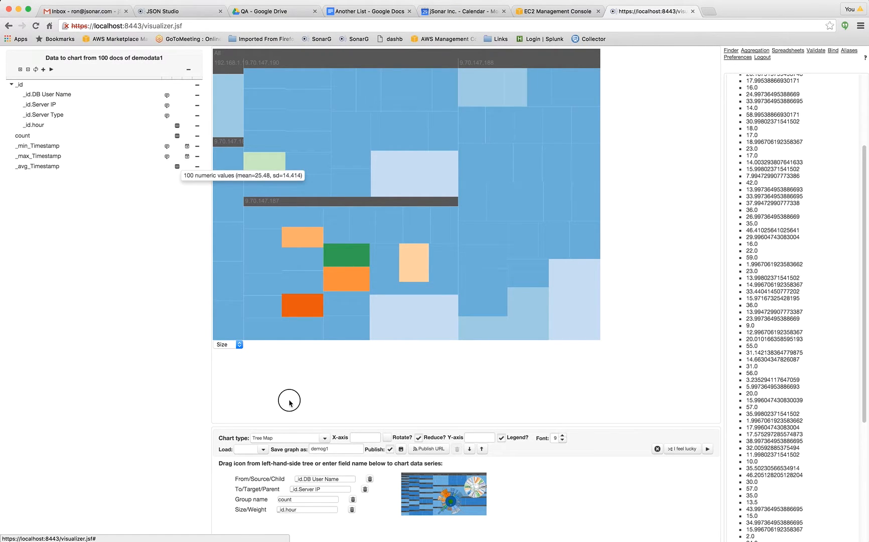
pyautogui.moveTo(303, 508); pyautogui.dragTo(303, 508)
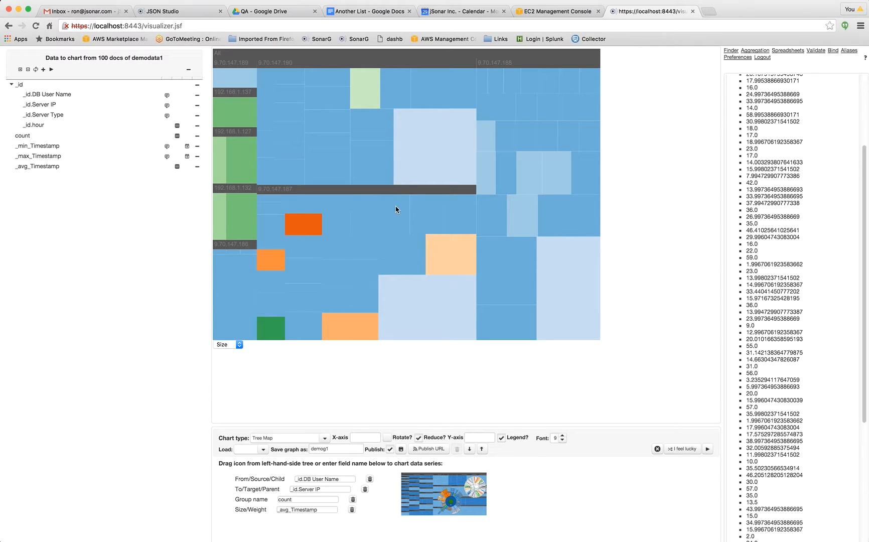
# Drill into server 9.70.147.187 and back out, in the tree map and again after changing the chart type to Sunburst.
pyautogui.click(375, 219)
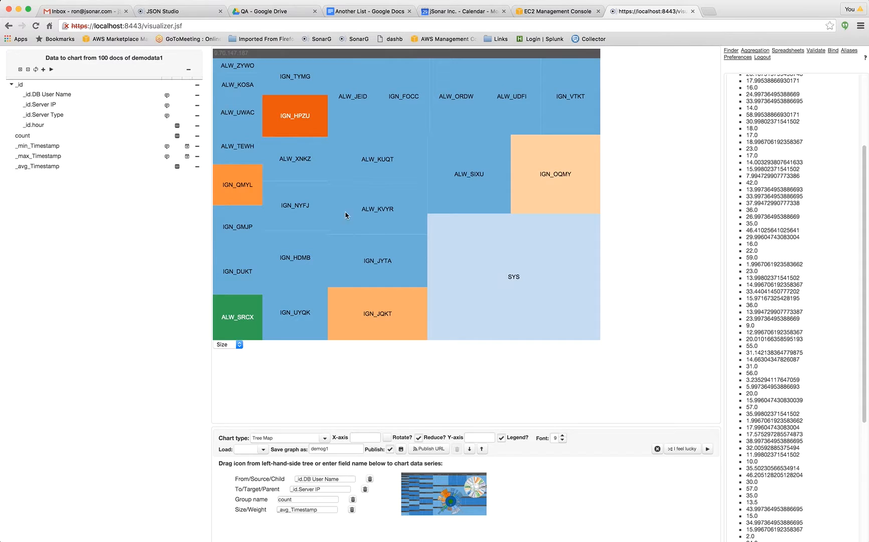
pyautogui.click(436, 253)
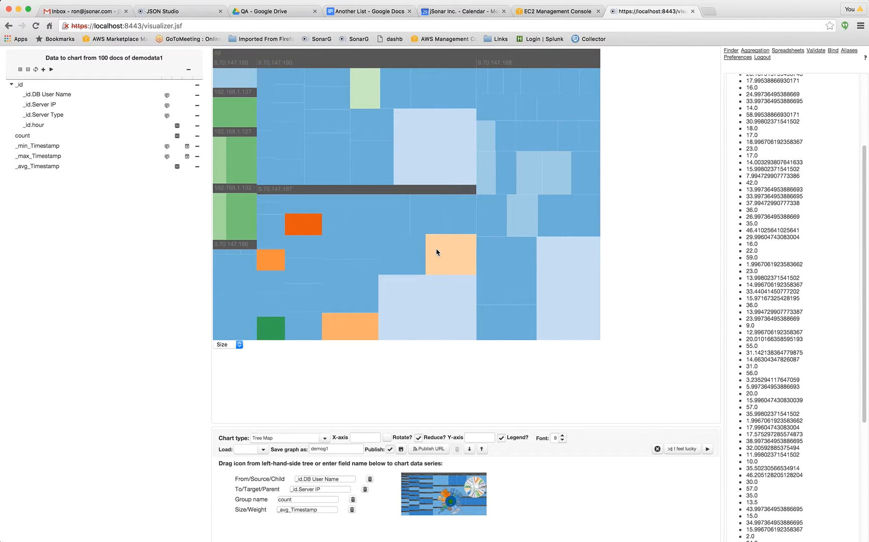
pyautogui.click(325, 439)
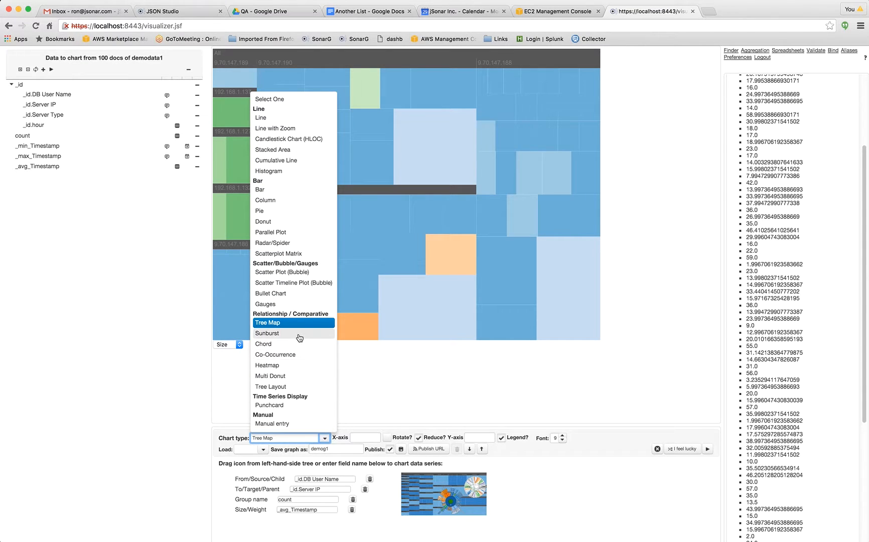
pyautogui.click(300, 334)
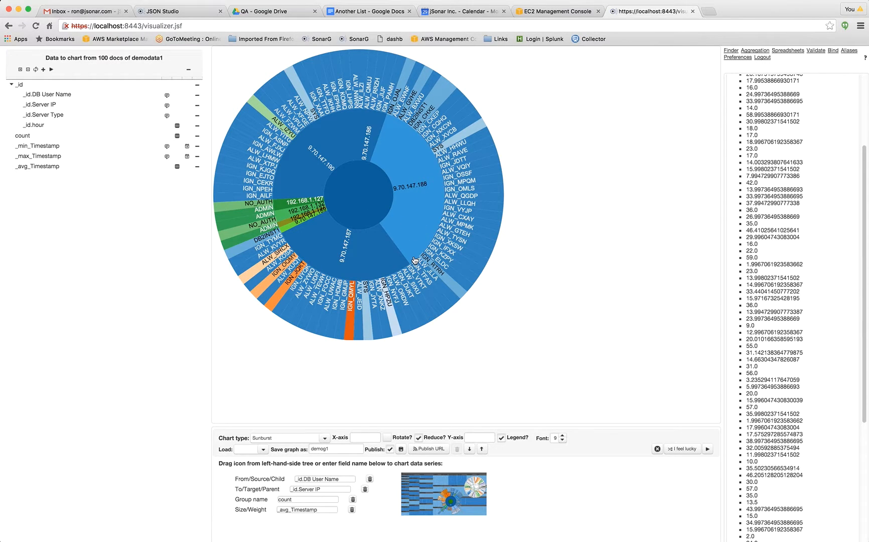
pyautogui.click(361, 253)
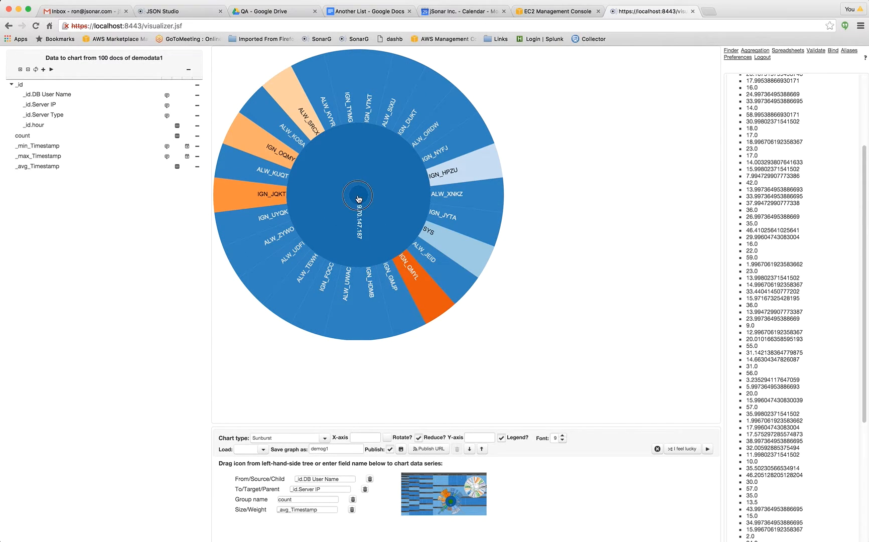
pyautogui.click(412, 319)
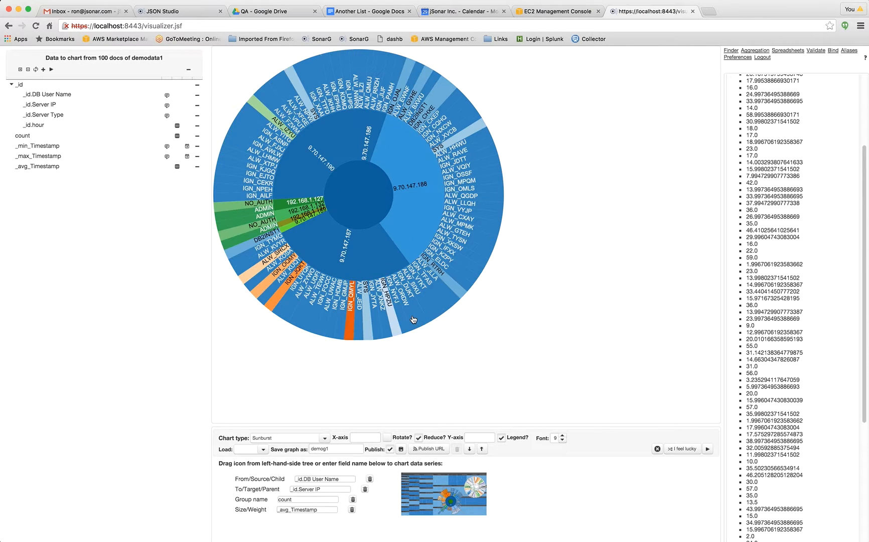
# Show the relationship data as a Chord chart, followed by a Co-Occurrence chart.
pyautogui.click(325, 438)
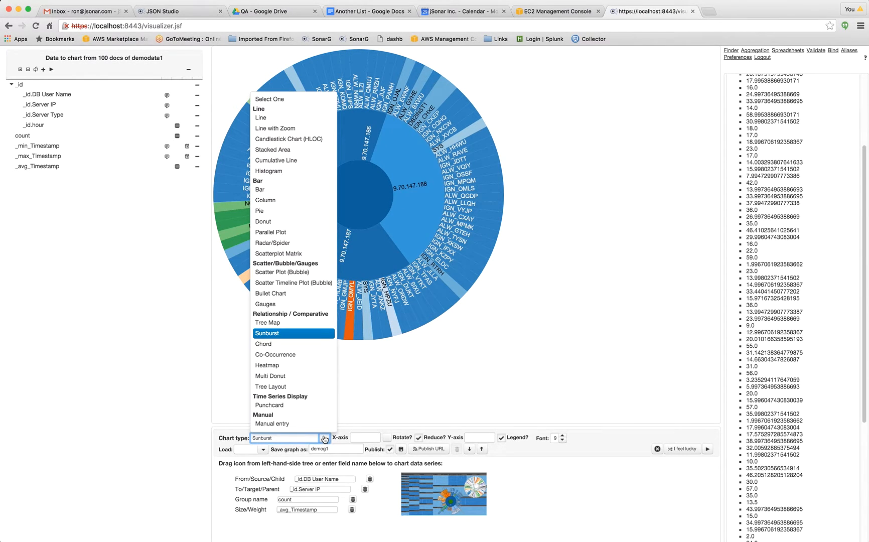
pyautogui.click(296, 345)
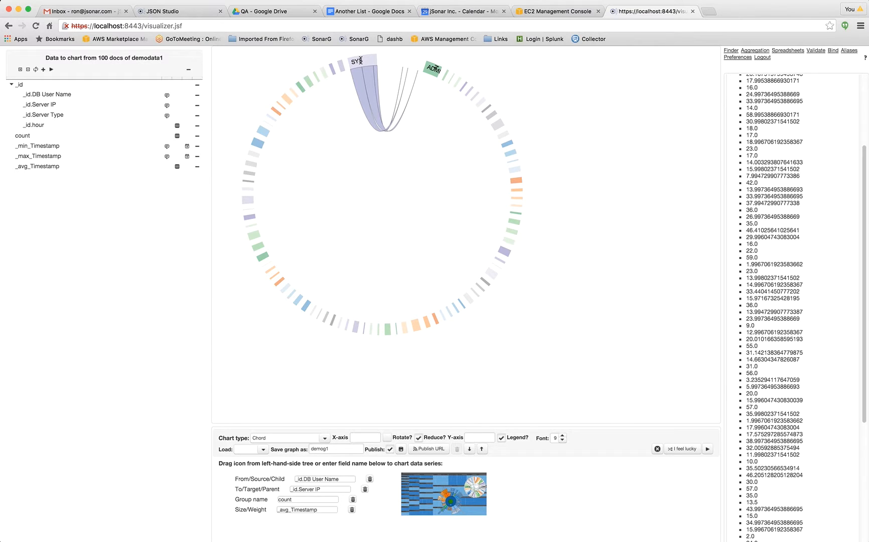
pyautogui.moveTo(359, 85)
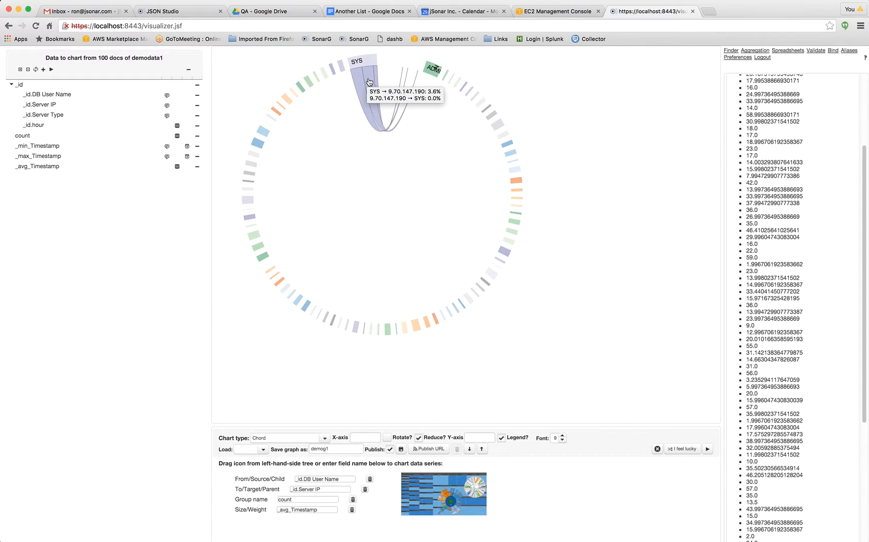
pyautogui.click(325, 440)
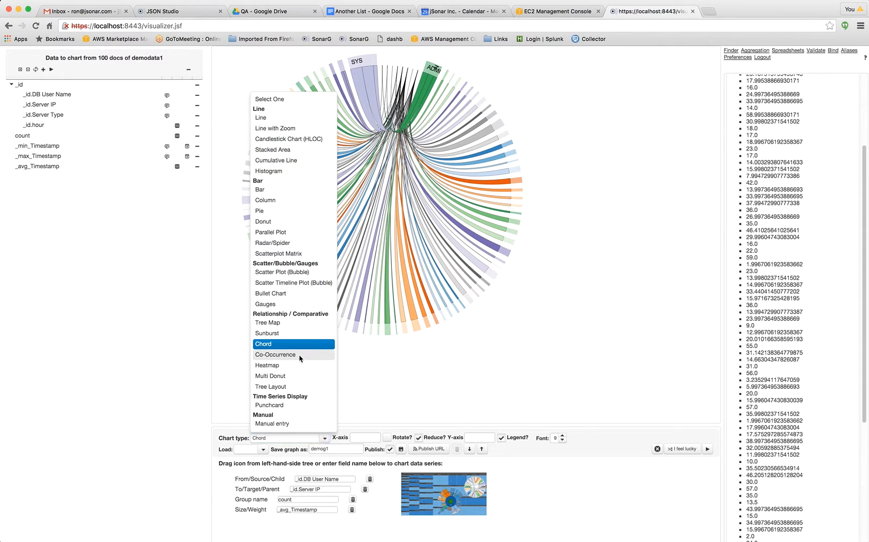
pyautogui.click(300, 356)
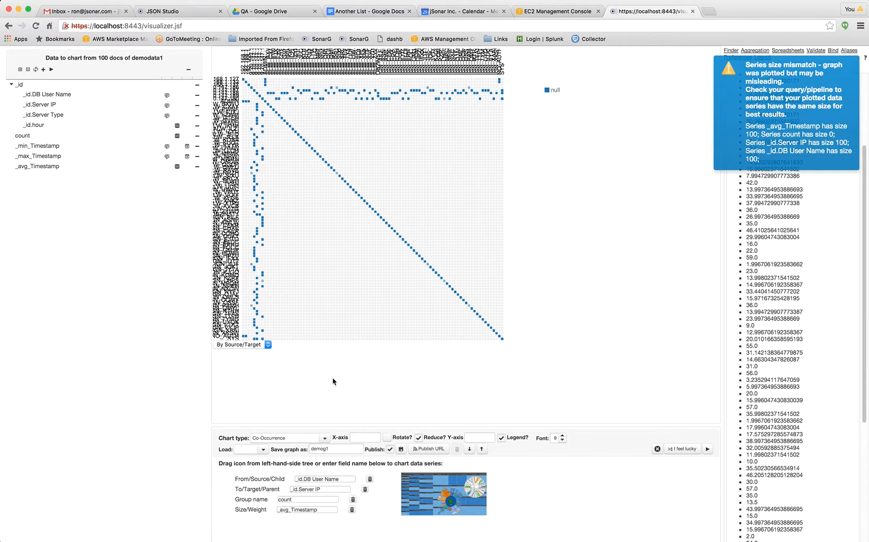
# Change the chart type to Heatmap with _id.Server IP as the source and _id.DB User Name as the target.
pyautogui.click(324, 438)
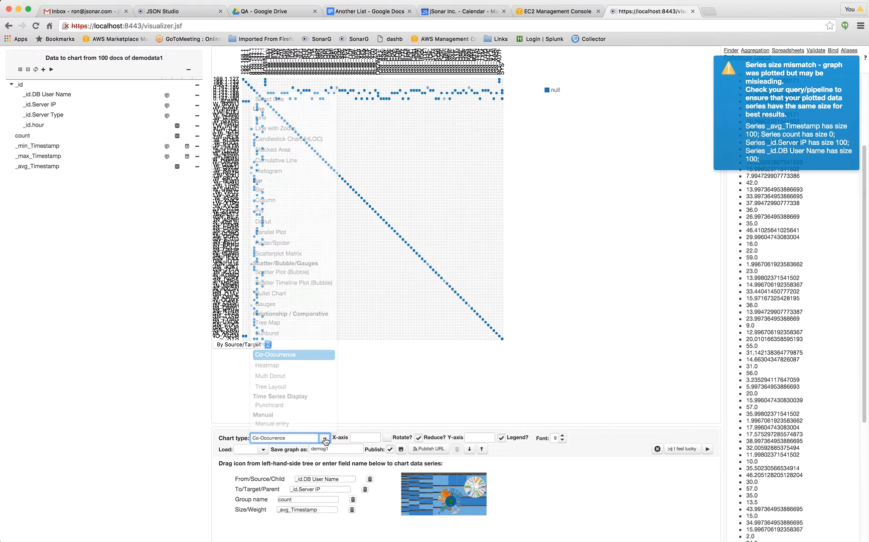
pyautogui.click(291, 365)
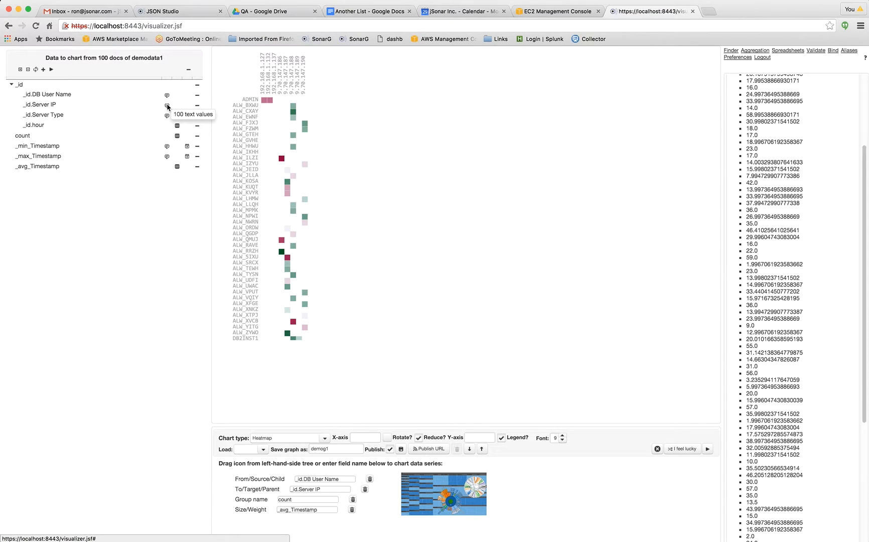
pyautogui.moveTo(168, 107); pyautogui.dragTo(308, 472)
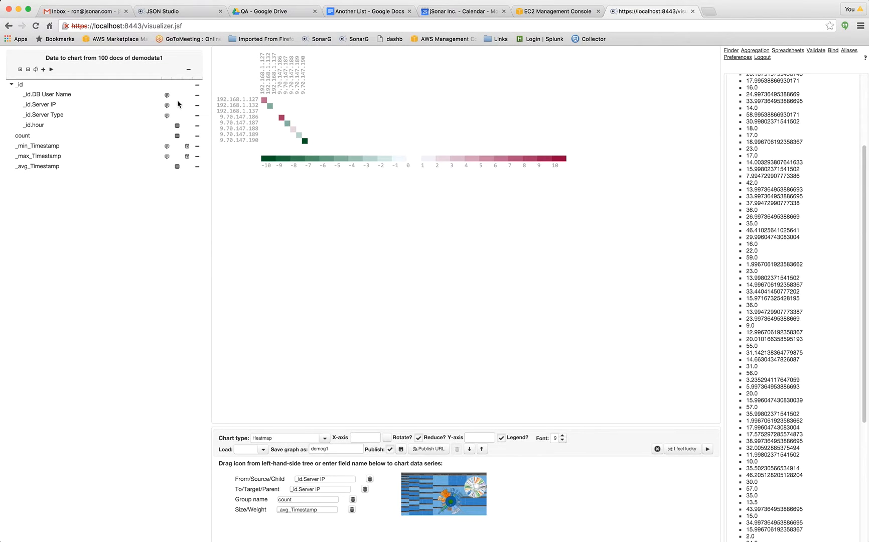
pyautogui.moveTo(167, 95); pyautogui.dragTo(327, 491)
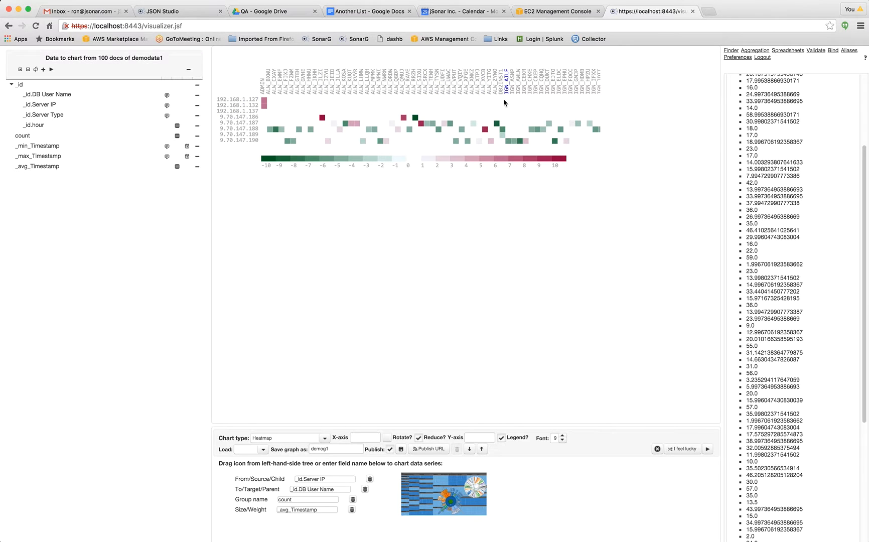
pyautogui.moveTo(500, 124)
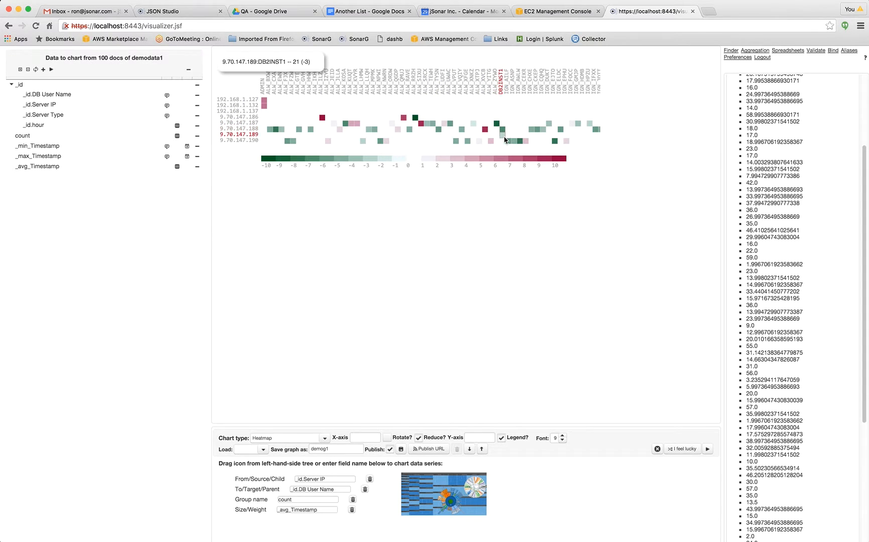
pyautogui.moveTo(522, 143)
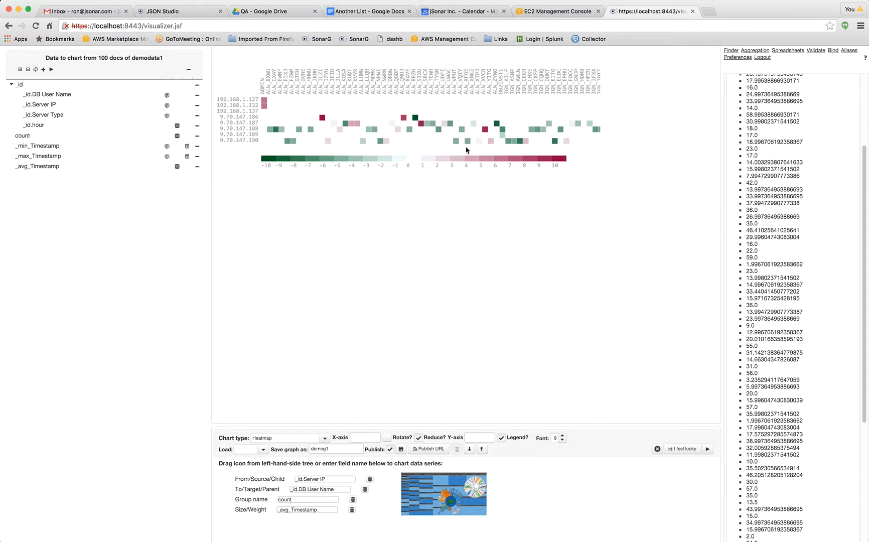
pyautogui.moveTo(405, 119)
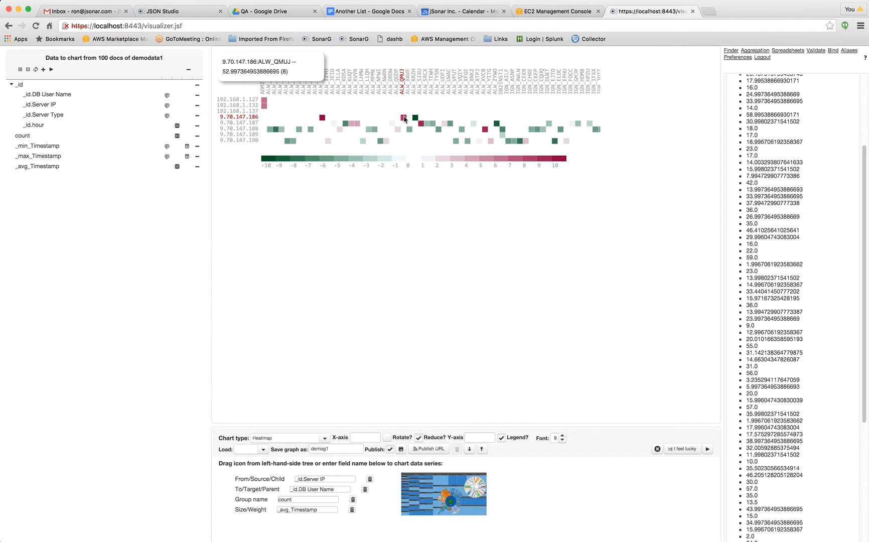
pyautogui.moveTo(277, 132)
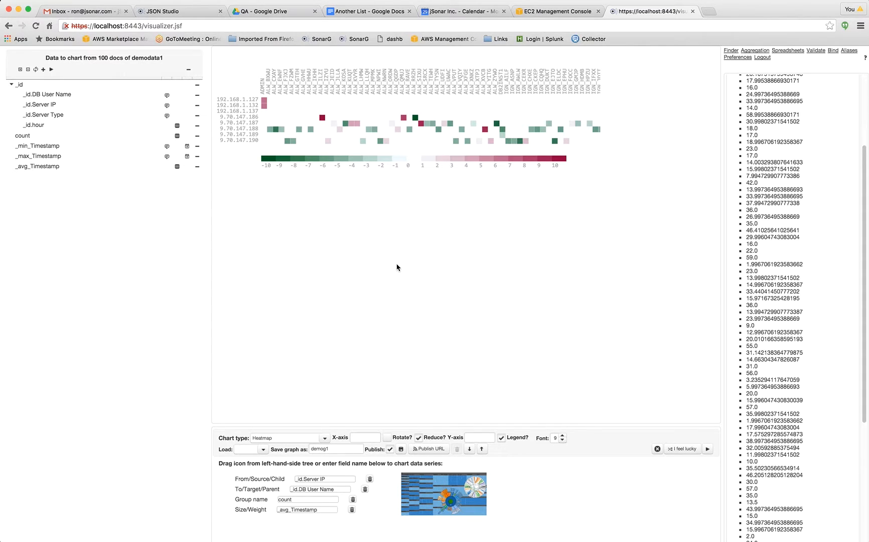
# Save the heatmap as a published graph named demog2.
pyautogui.click(332, 449)
pyautogui.press('BackSpace')
pyautogui.write('2')
pyautogui.click(391, 449)
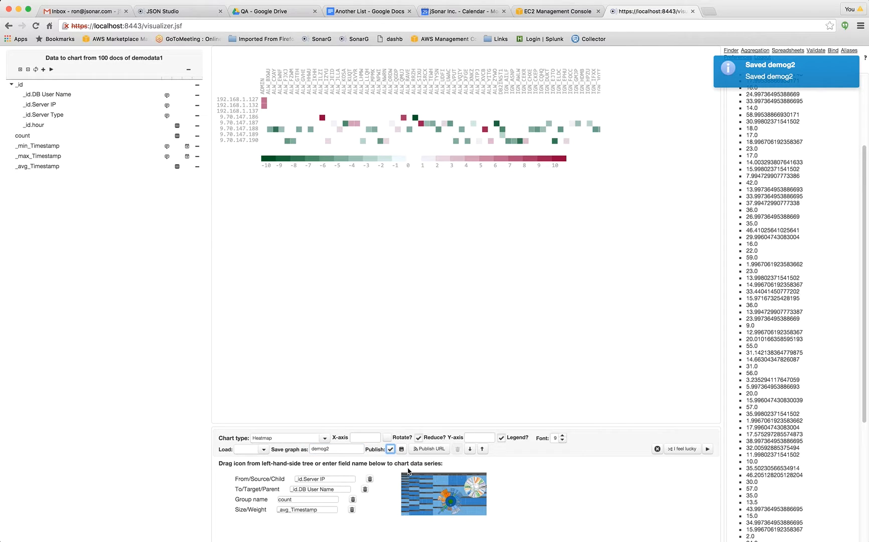
# Save and publish the heatmap's URL definition as demog2, and close the publishing dialog.
pyautogui.click(435, 449)
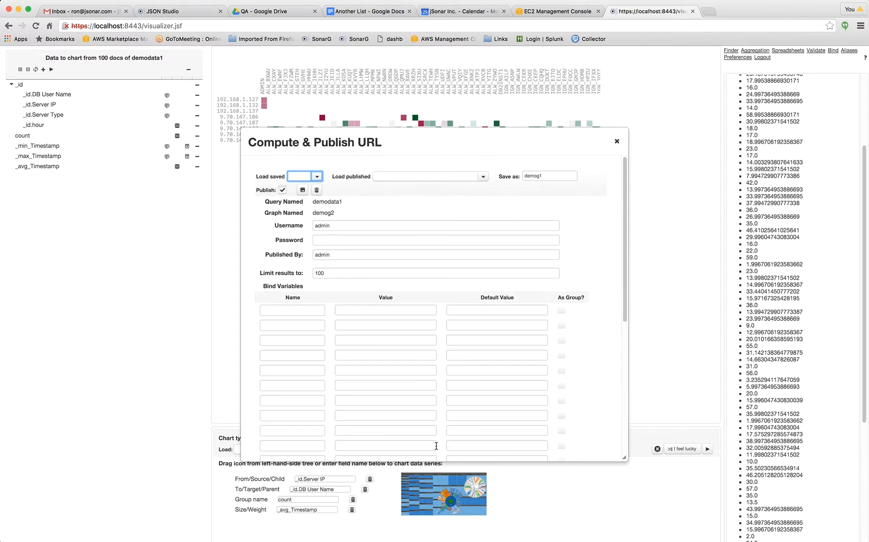
pyautogui.click(549, 176)
pyautogui.click(551, 176)
pyautogui.press('BackSpace')
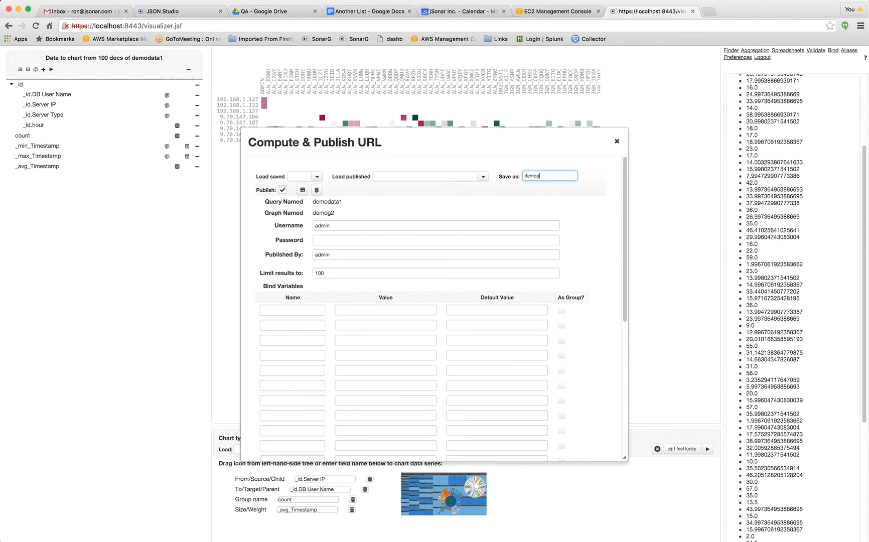
pyautogui.click(282, 190)
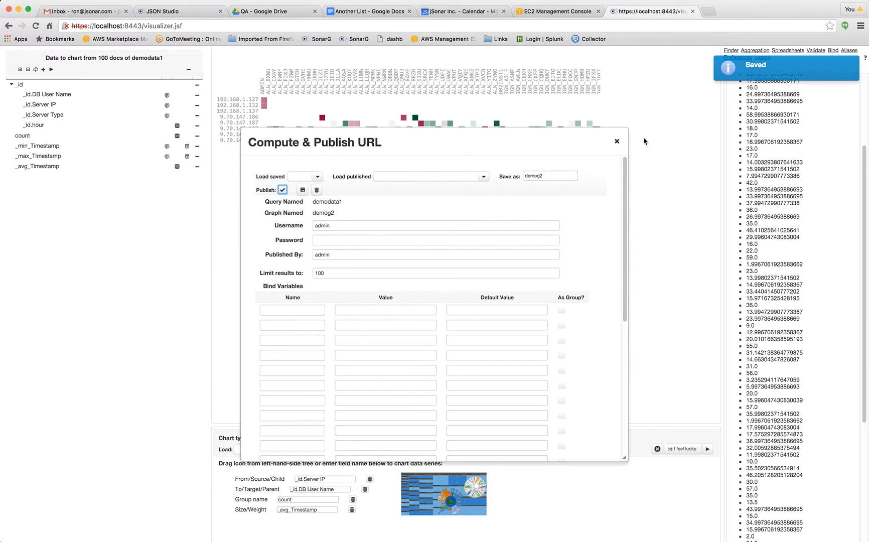
pyautogui.click(617, 142)
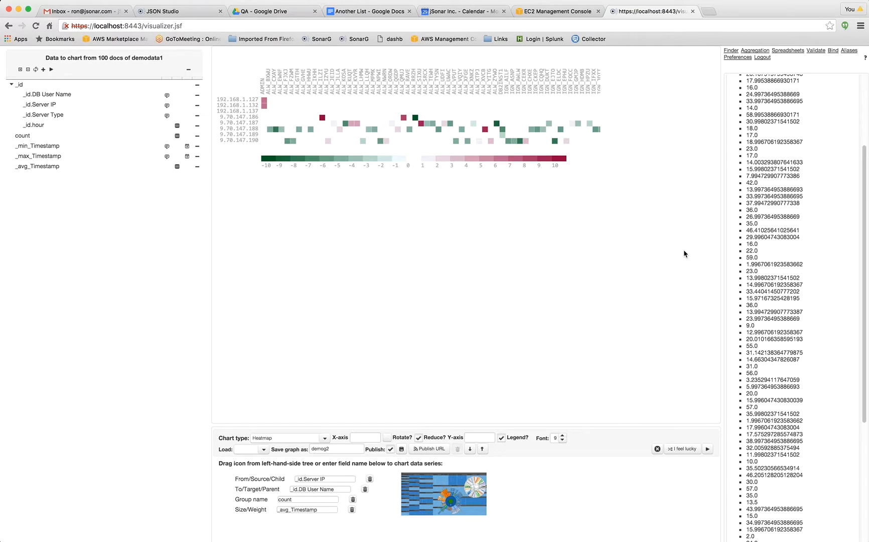
# Change the chart type to Multi Donut with _id.DB User Name as the source and _id.Server IP as the target.
pyautogui.click(323, 439)
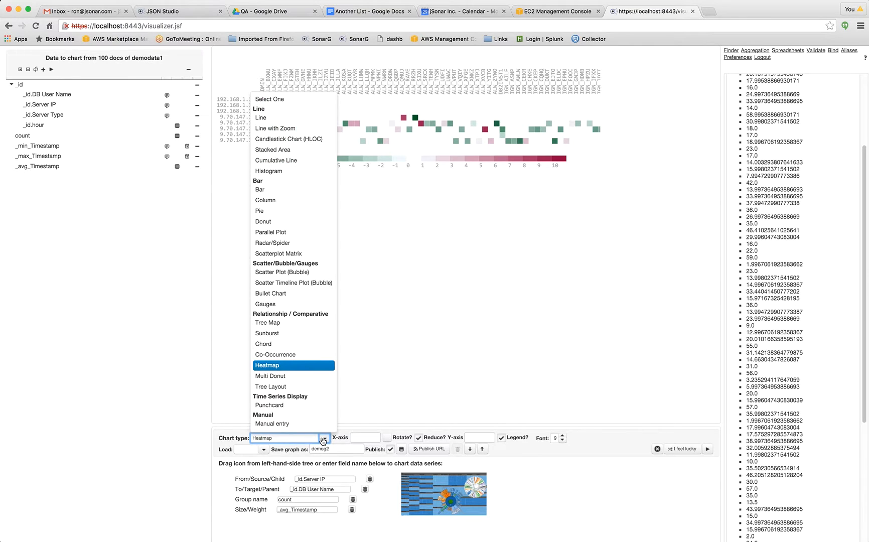
pyautogui.click(295, 377)
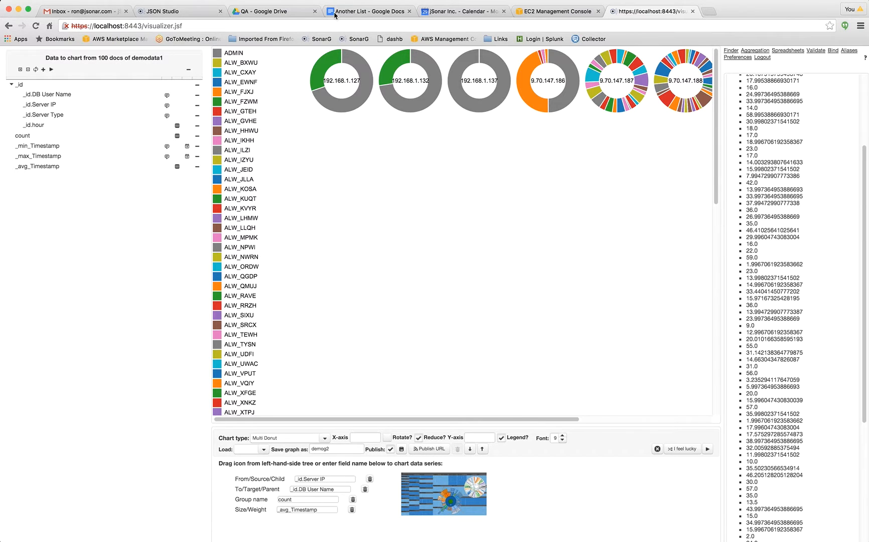
pyautogui.moveTo(319, 97)
pyautogui.moveTo(364, 104)
pyautogui.moveTo(642, 92)
pyautogui.moveTo(616, 104)
pyautogui.click(347, 449)
pyautogui.click(621, 420)
pyautogui.moveTo(644, 420); pyautogui.dragTo(370, 421)
pyautogui.moveTo(167, 108); pyautogui.dragTo(335, 488)
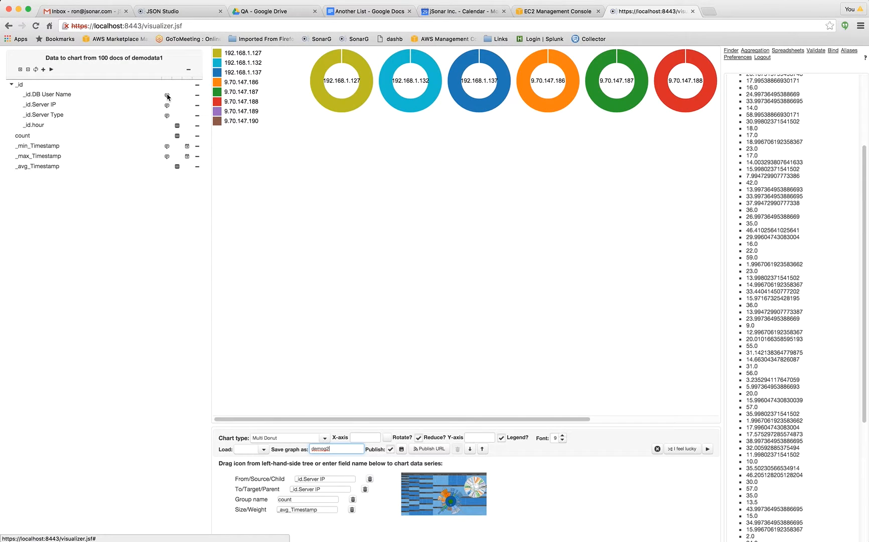
pyautogui.moveTo(167, 96); pyautogui.dragTo(331, 478)
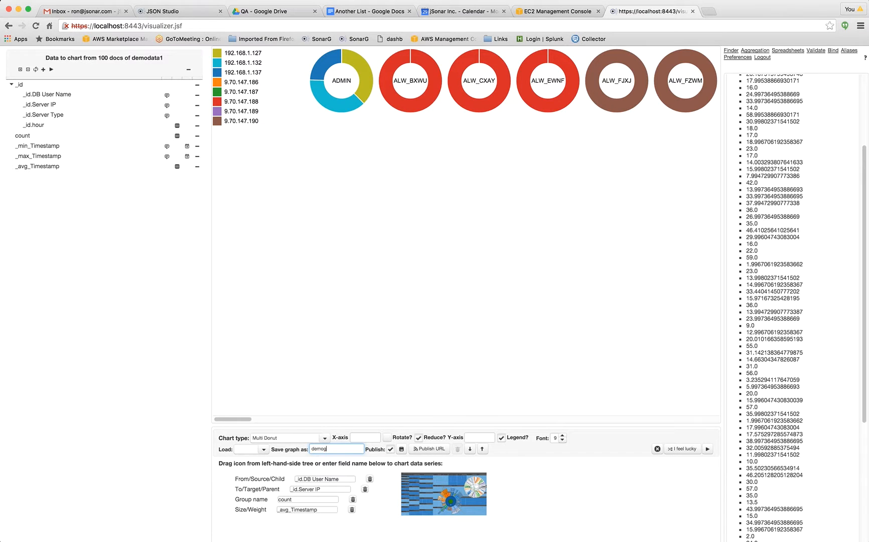
# Save the multi donut chart as a published graph named demog3.
pyautogui.press('BackSpace')
pyautogui.write('3')
pyautogui.press('Tab')
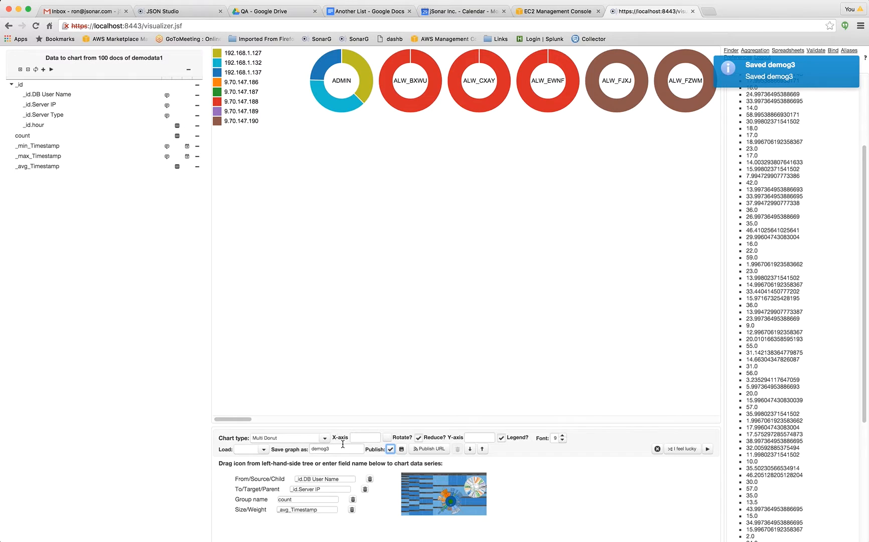
# Save and publish the multi donut chart's URL definition as demog3.
pyautogui.click(437, 450)
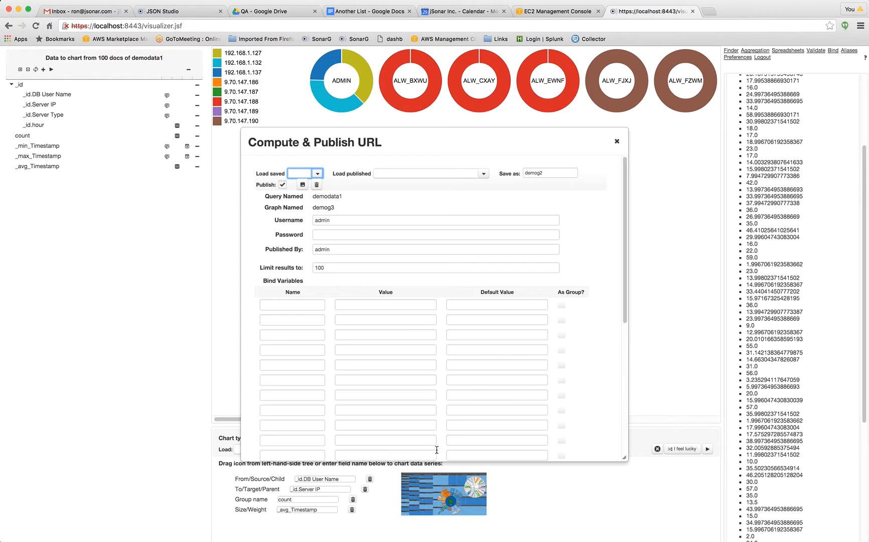
pyautogui.click(547, 177)
pyautogui.press('BackSpace')
pyautogui.write('3')
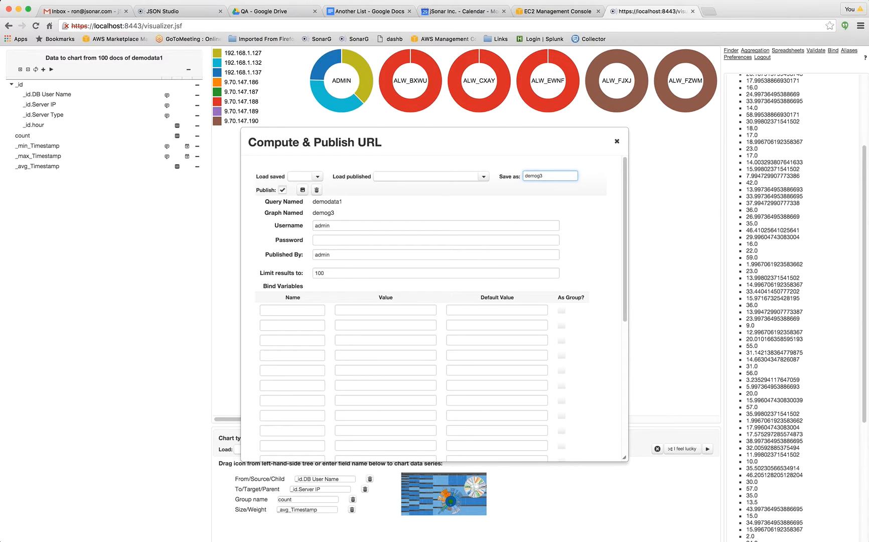
pyautogui.press('Return')
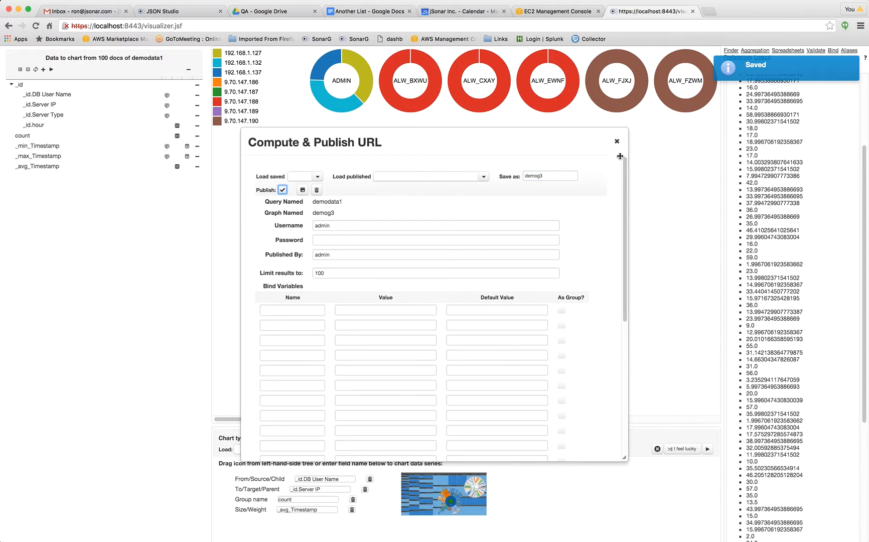
# Change the chart type to Tree Layout and save it as a published graph named demog4.
pyautogui.click(616, 141)
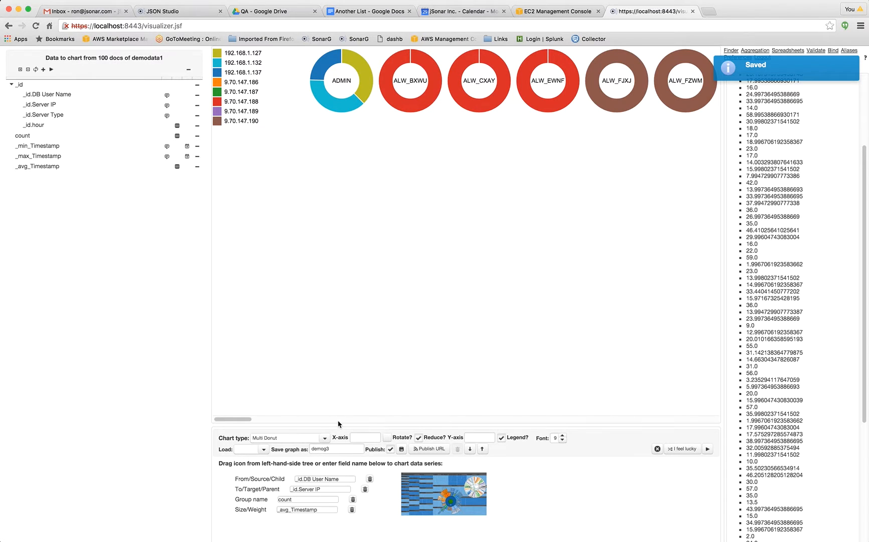
pyautogui.click(325, 438)
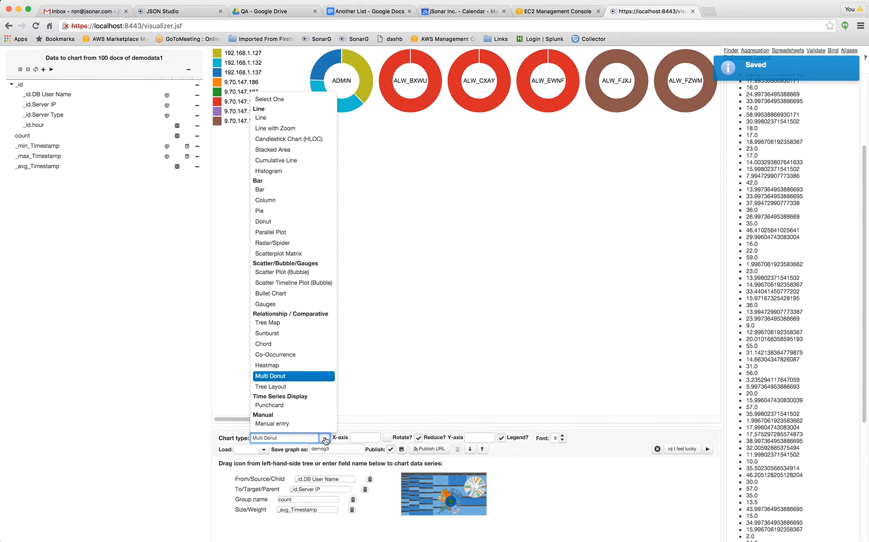
pyautogui.click(281, 388)
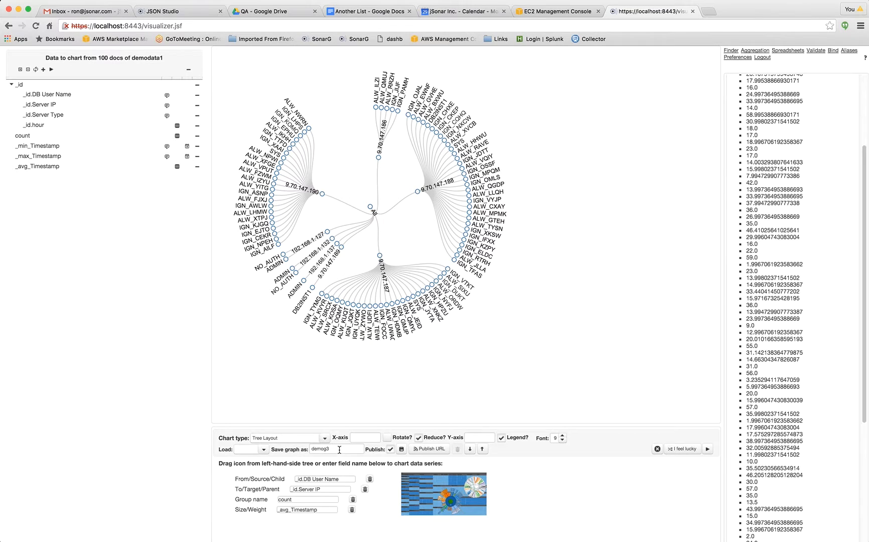
pyautogui.click(339, 447)
pyautogui.press('BackSpace')
pyautogui.write('4')
pyautogui.press('Tab')
# Save and publish the tree layout chart's URL definition as demog4, and close the publishing dialog.
pyautogui.click(431, 450)
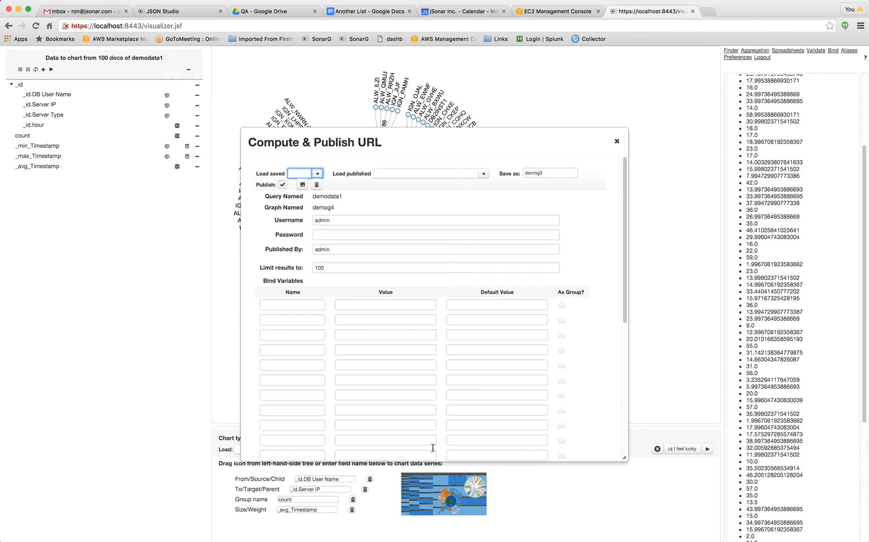
pyautogui.click(552, 176)
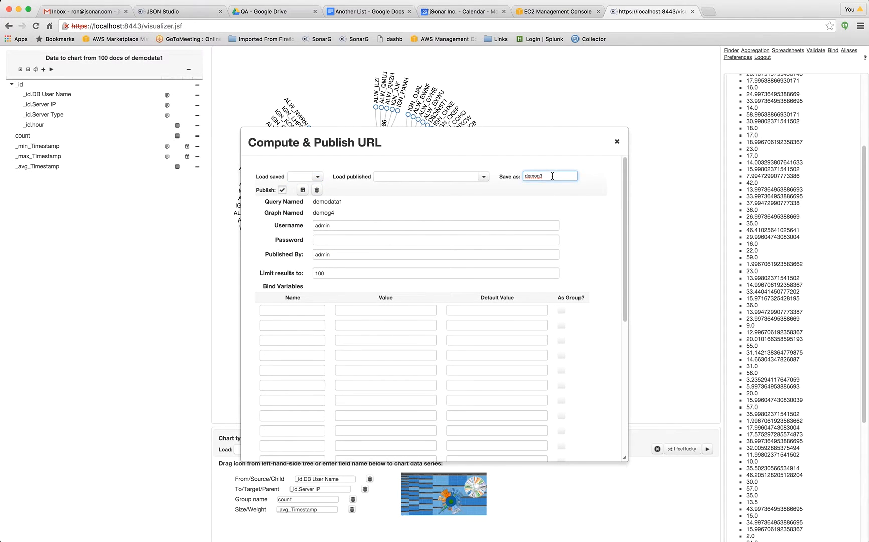
pyautogui.press('BackSpace')
pyautogui.write('4')
pyautogui.press('Tab')
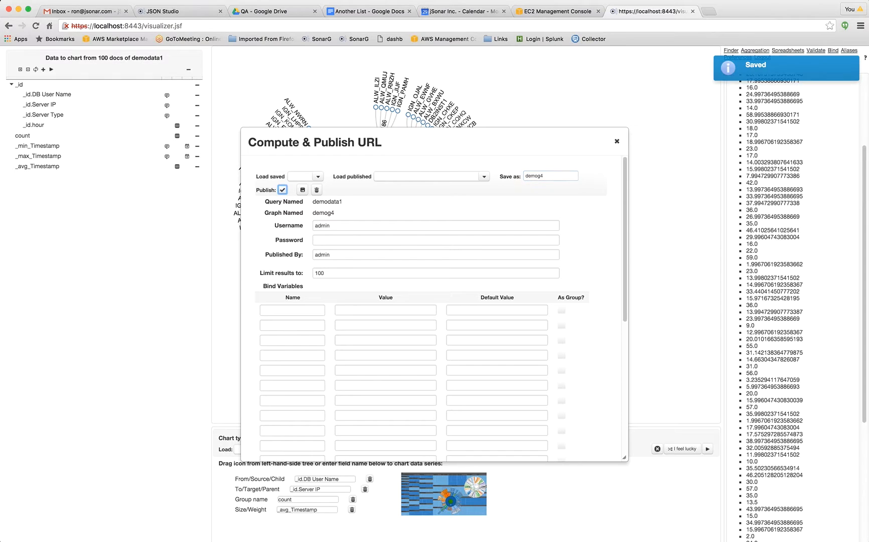
pyautogui.click(617, 143)
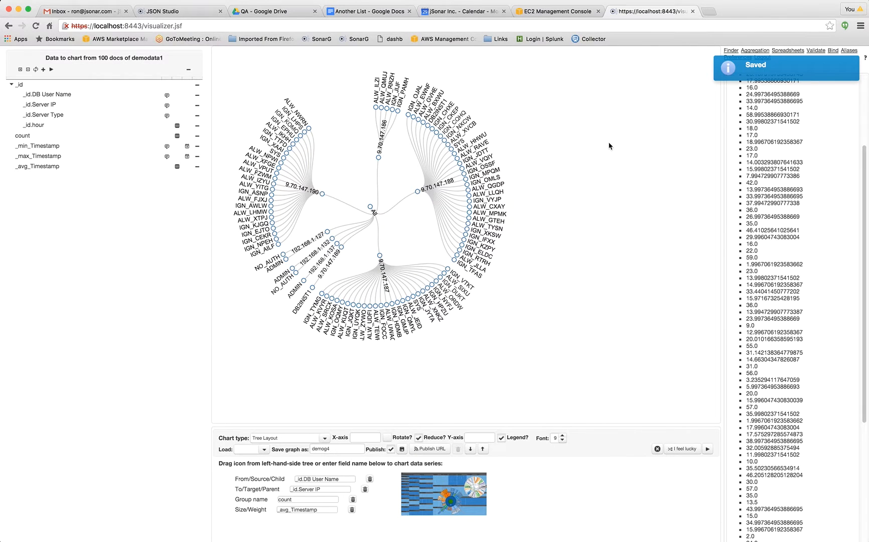
# Change the chart type to Punchcard with _id.Server IP as the name, _max_Timestamp as the time series and _avg_Timestamp as the value.
pyautogui.click(327, 438)
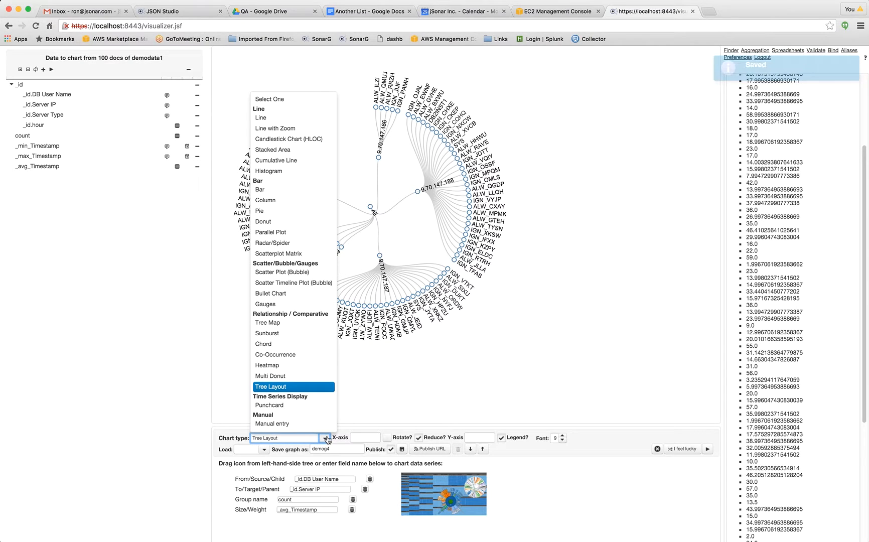
pyautogui.click(286, 405)
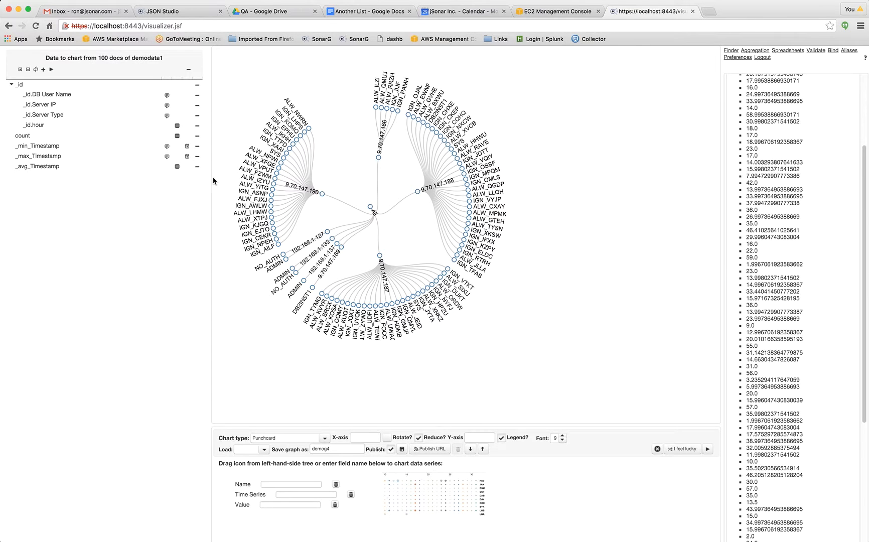
pyautogui.click(167, 106)
pyautogui.moveTo(167, 106); pyautogui.dragTo(281, 486)
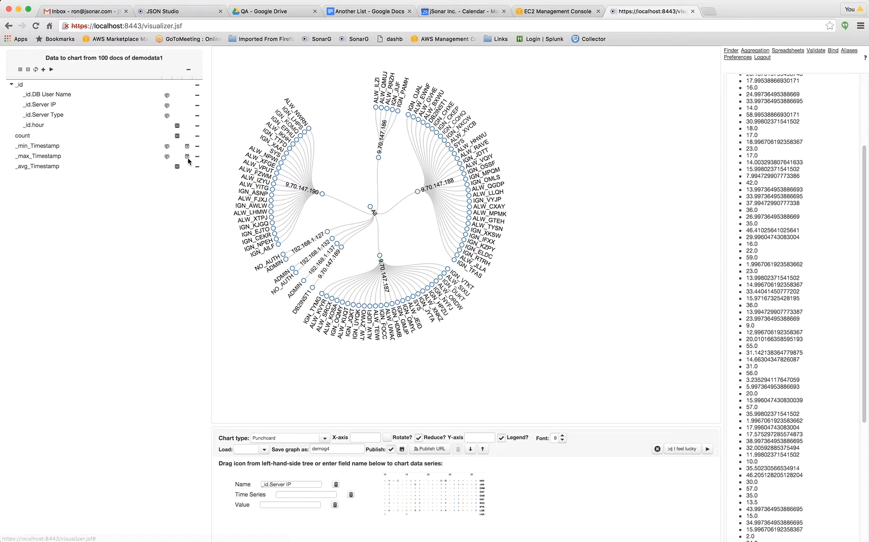
pyautogui.moveTo(187, 156); pyautogui.dragTo(295, 495)
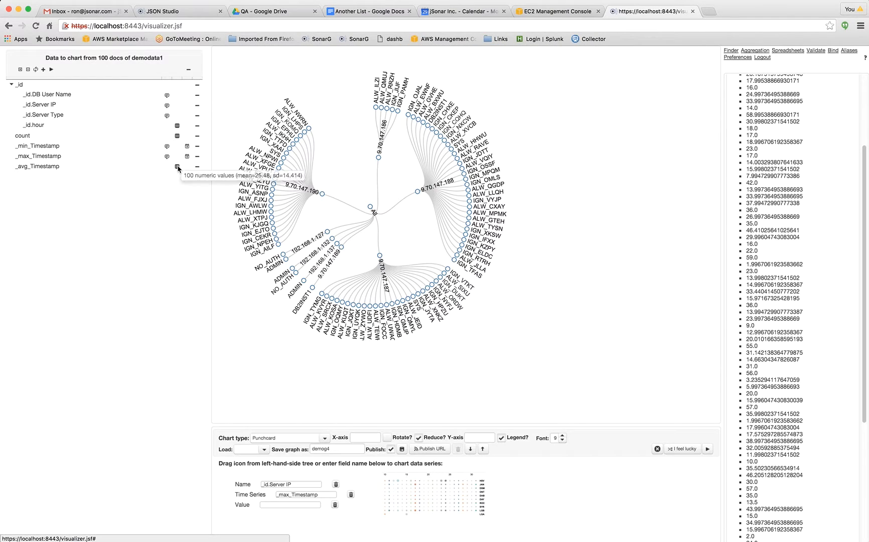
pyautogui.moveTo(178, 166); pyautogui.dragTo(298, 508)
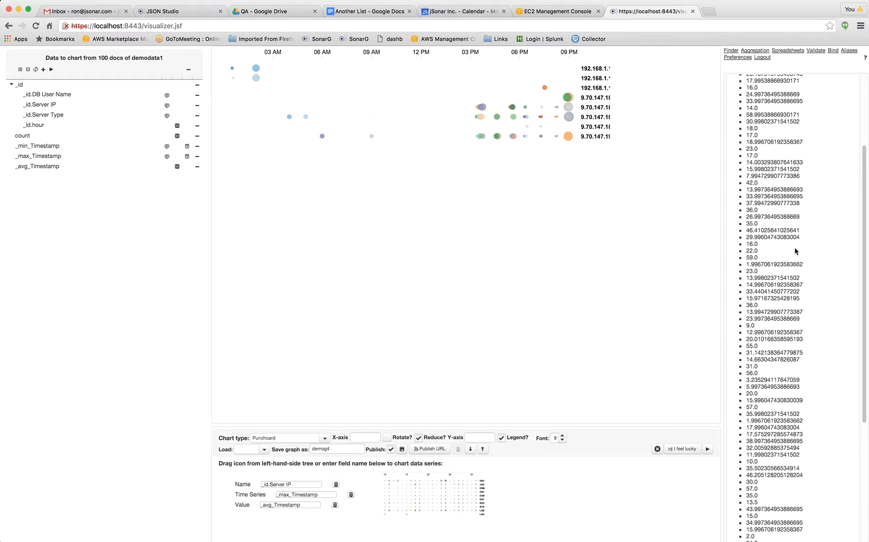
pyautogui.click(325, 439)
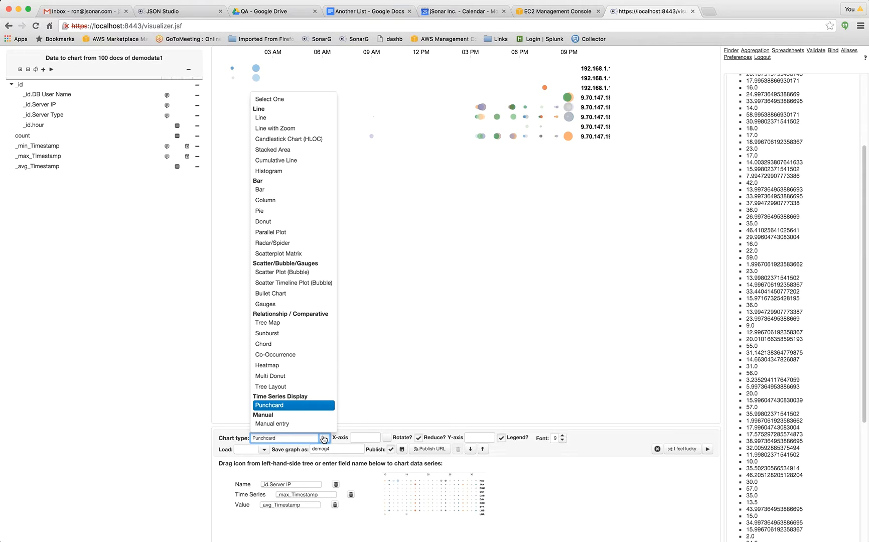
pyautogui.click(655, 441)
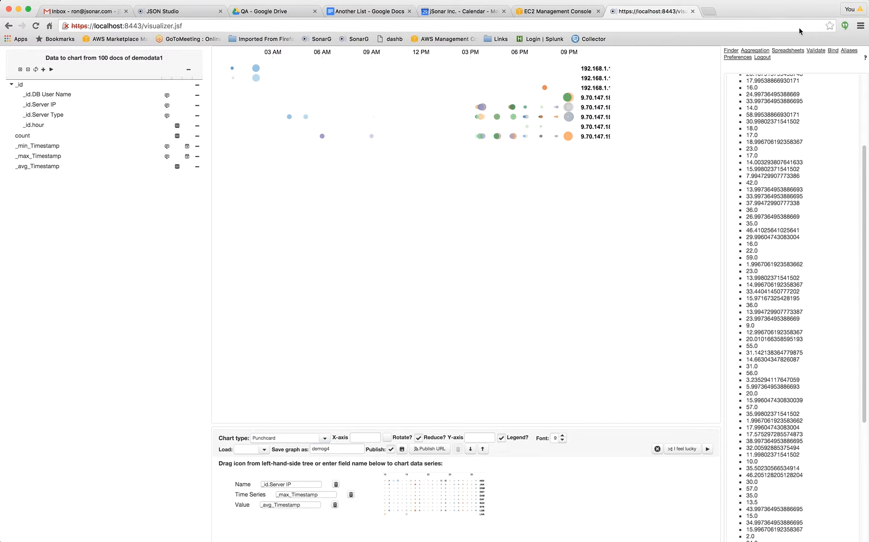
# Return to the aggregation page and open the dashboard editor from there.
pyautogui.click(801, 65)
pyautogui.click(757, 50)
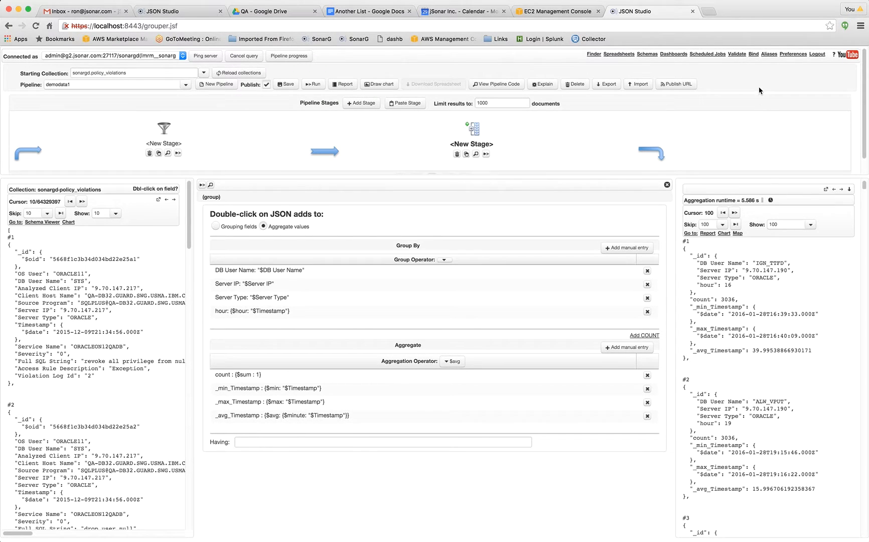
pyautogui.click(672, 54)
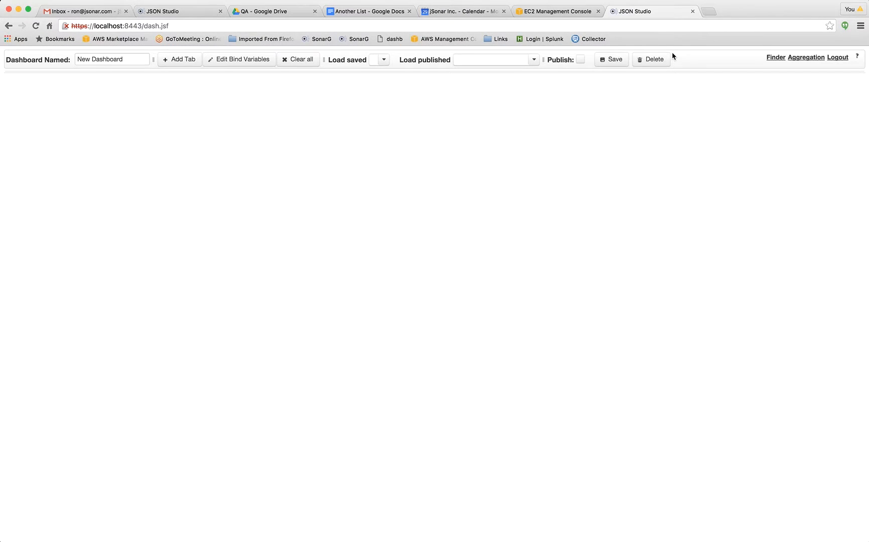
# Name the new dashboard DemoD.
pyautogui.click(131, 57)
pyautogui.moveTo(131, 57); pyautogui.dragTo(59, 58)
pyautogui.write('De')
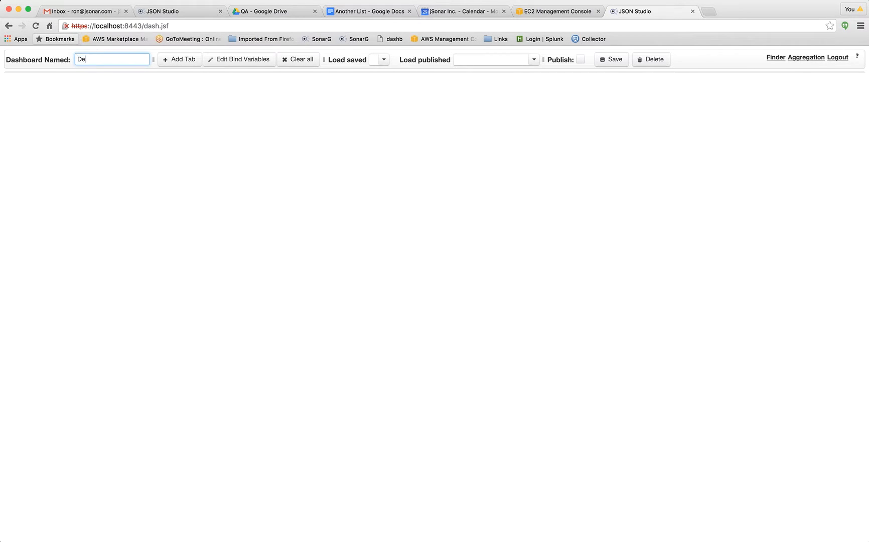
pyautogui.write('moD')
pyautogui.click(136, 83)
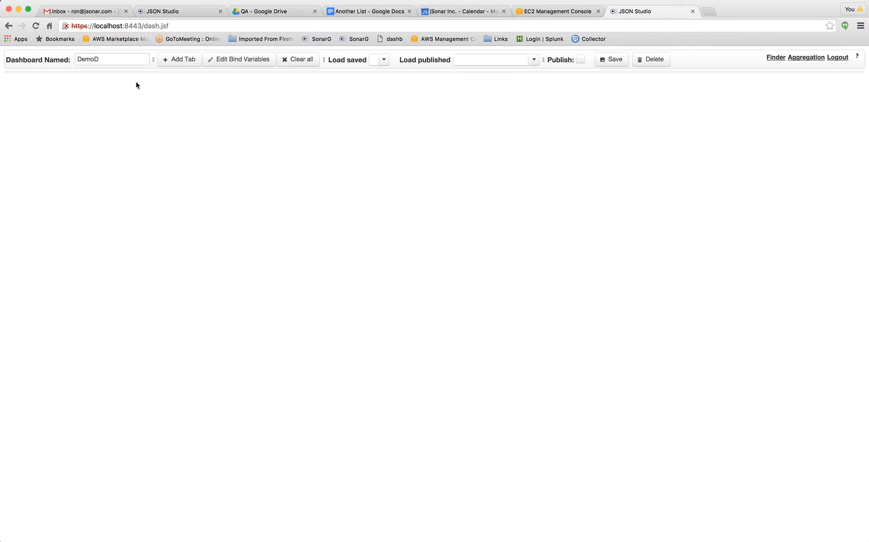
# Add two tabs to the dashboard and rename the second one Tab2.
pyautogui.click(182, 60)
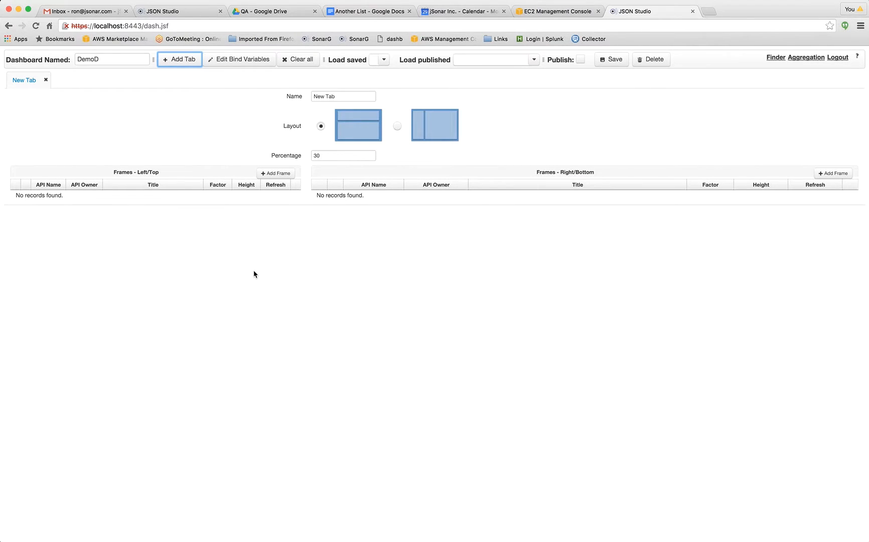
pyautogui.click(180, 63)
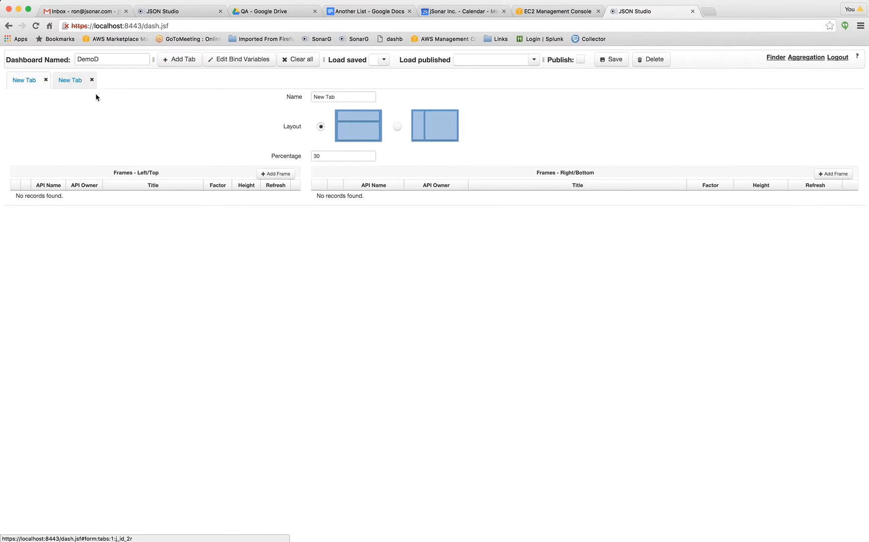
pyautogui.click(343, 96)
pyautogui.click(298, 96)
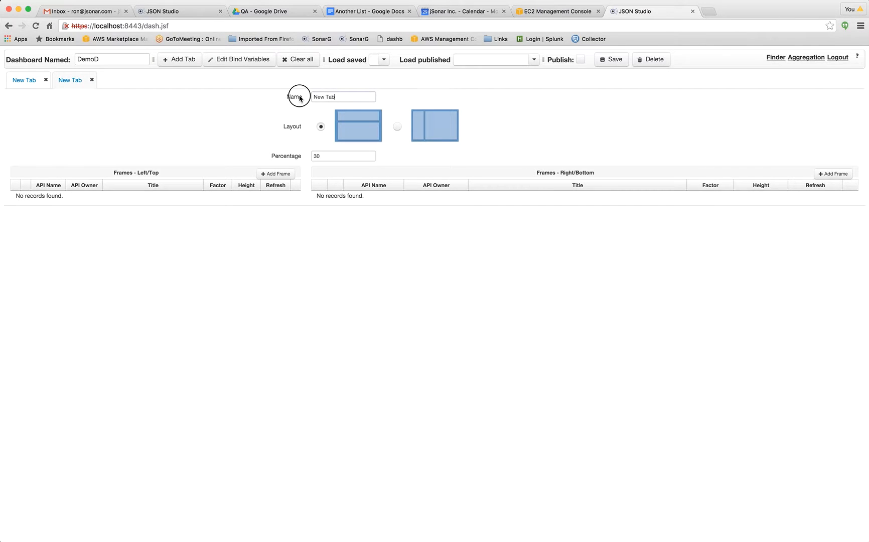
pyautogui.write('Tab2')
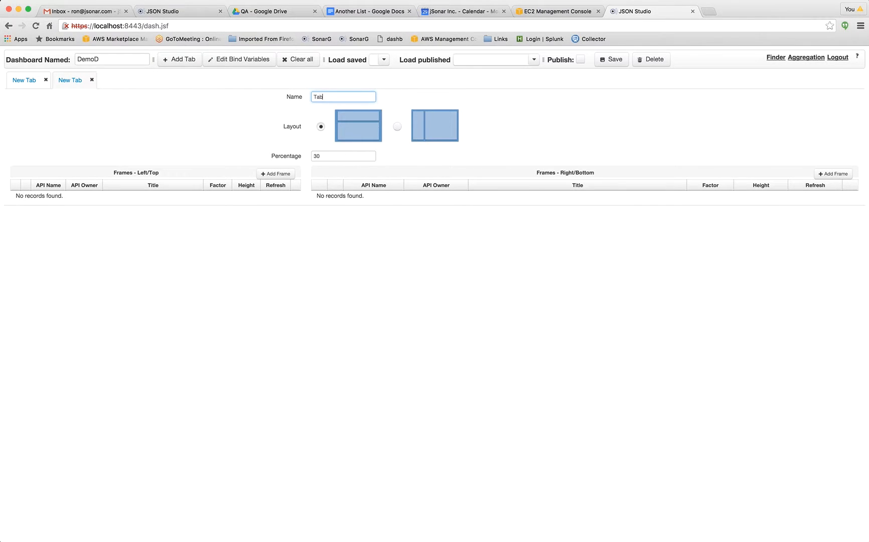
pyautogui.press('Tab')
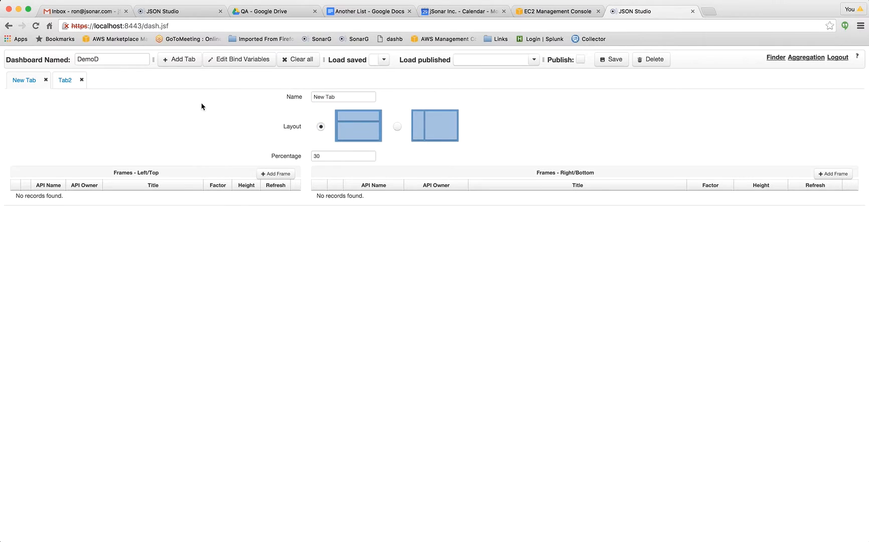
# Rename the dashboard's first tab Tab1.
pyautogui.click(301, 97)
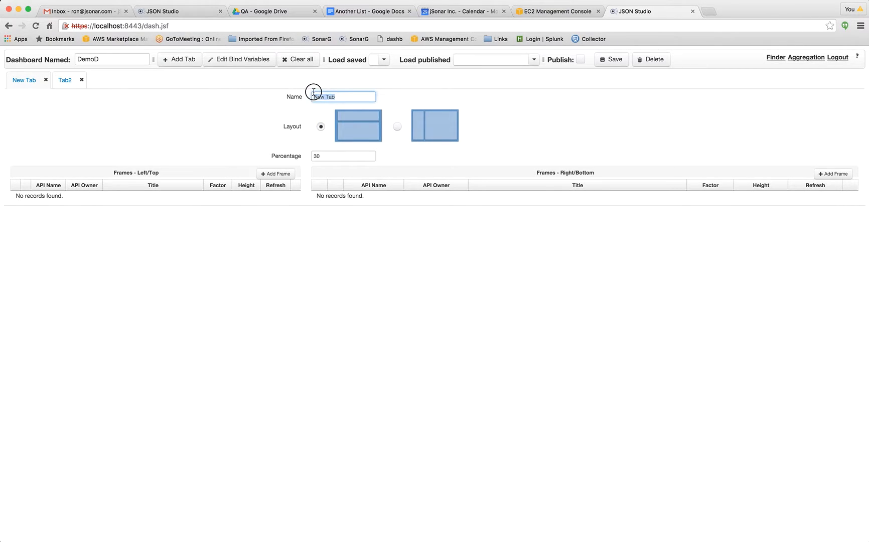
pyautogui.write('Tab1')
pyautogui.click(226, 106)
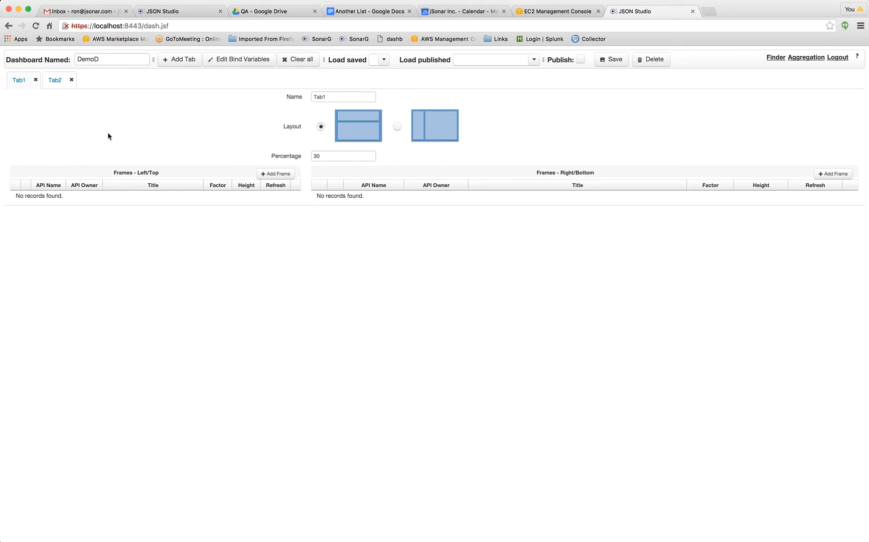
# Start a new left/top frame in Tab1 and select demog3 from the user's own APIs as its source.
pyautogui.click(273, 175)
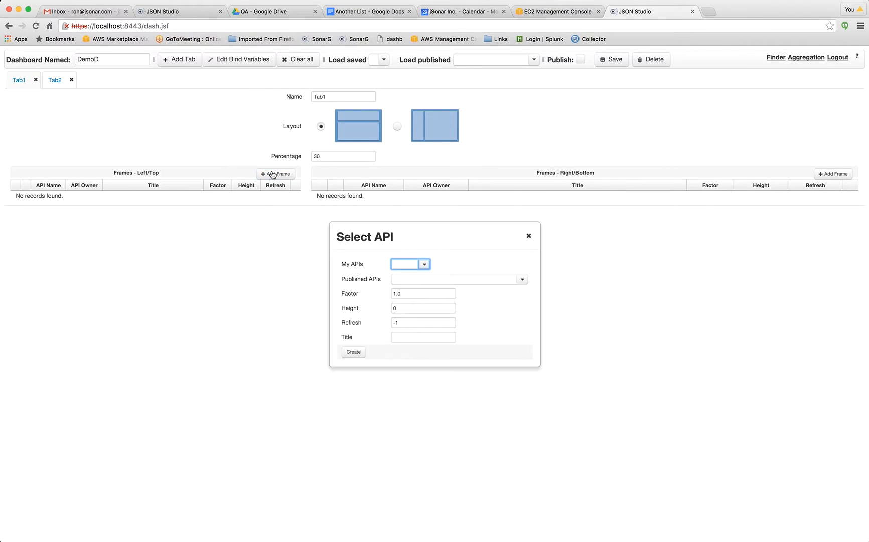
pyautogui.click(424, 264)
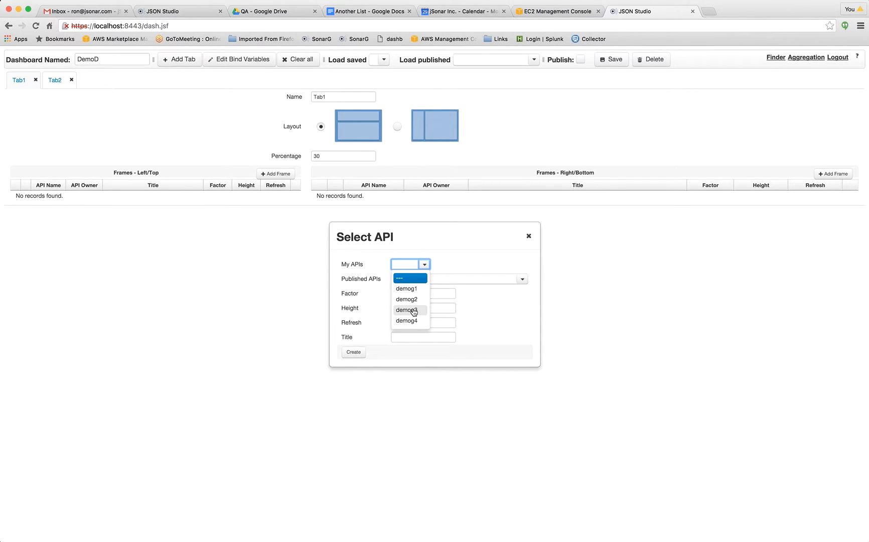
pyautogui.click(413, 310)
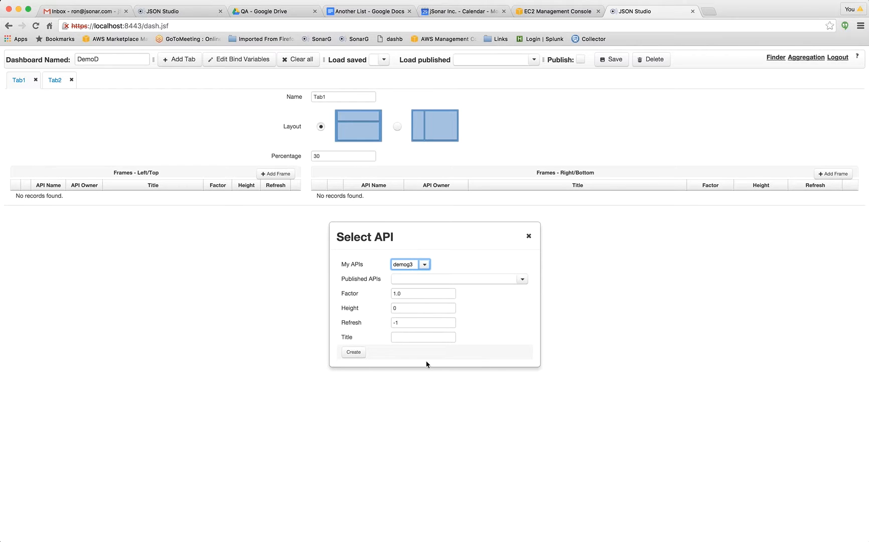
pyautogui.click(423, 266)
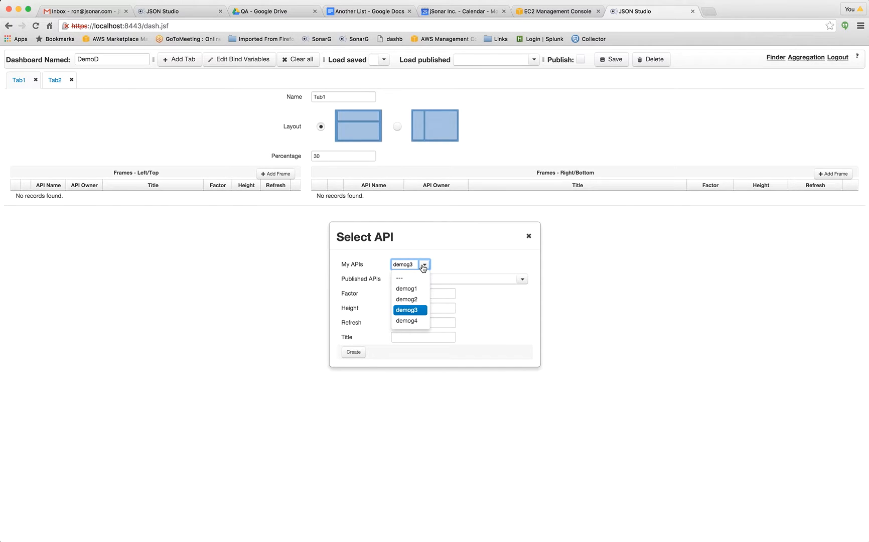
pyautogui.click(407, 311)
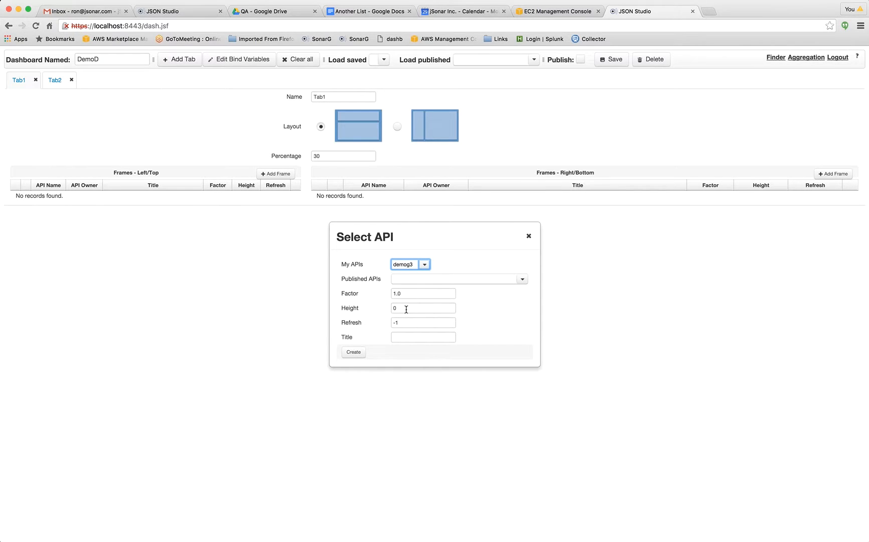
pyautogui.click(524, 281)
pyautogui.scroll(-10, 509, 321)
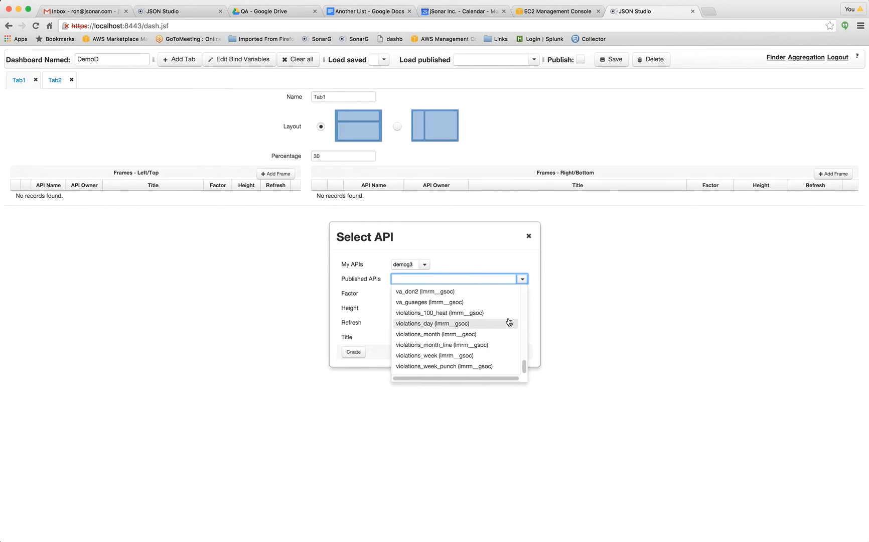
pyautogui.click(649, 296)
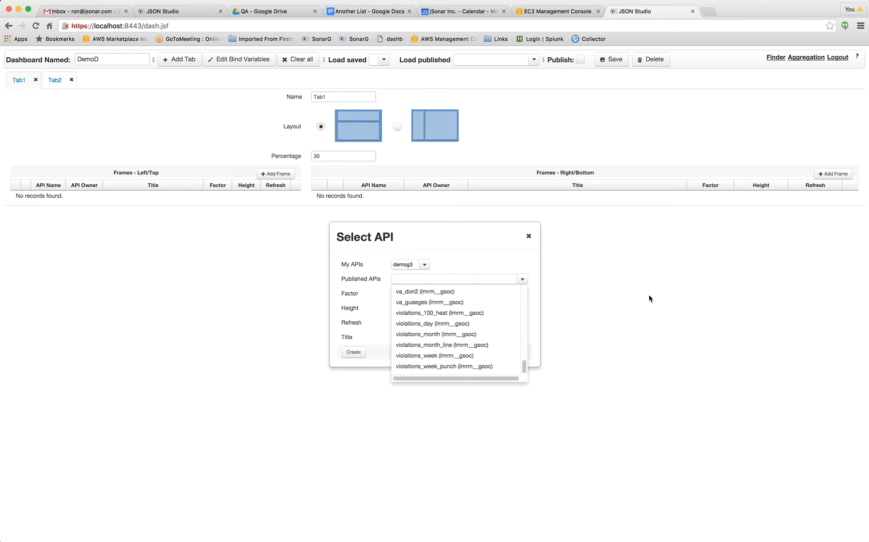
pyautogui.click(512, 262)
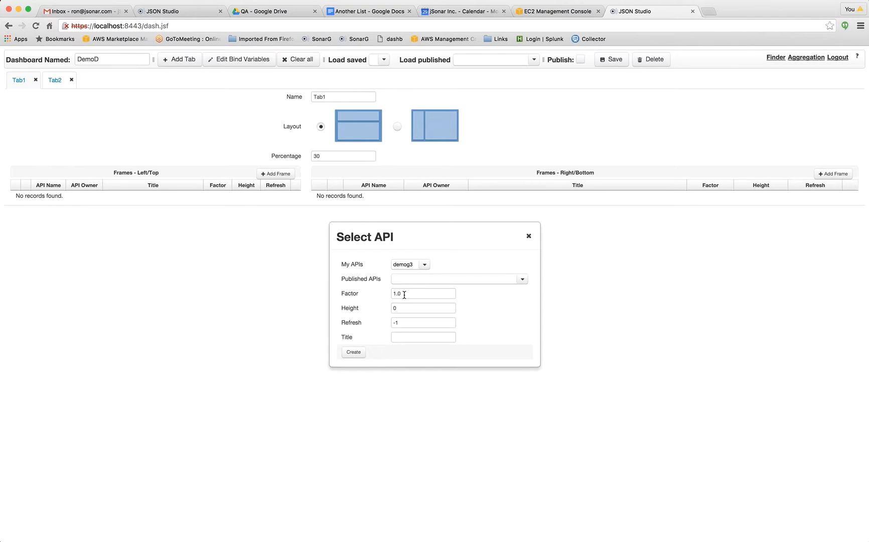
# Title the demog3 frame Demo 3 and create it in Tab1.
pyautogui.click(405, 336)
pyautogui.write('Demo ')
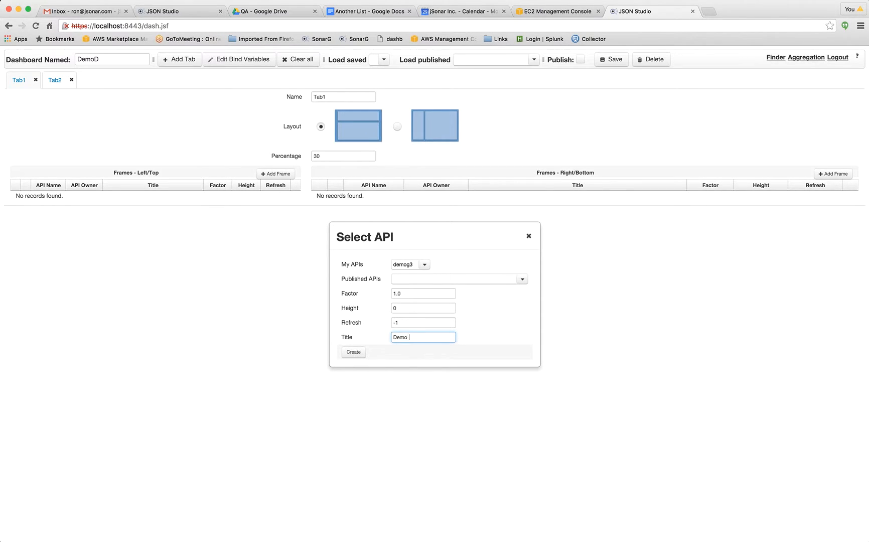
pyautogui.write('3')
pyautogui.click(353, 351)
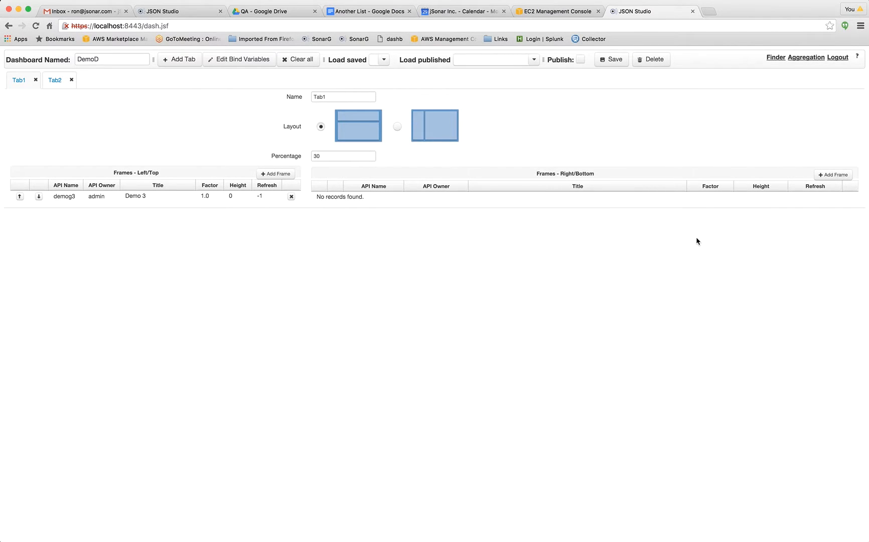
# Add a right/bottom frame to Tab1 using the demog4 API with the title Demo 4.
pyautogui.click(839, 177)
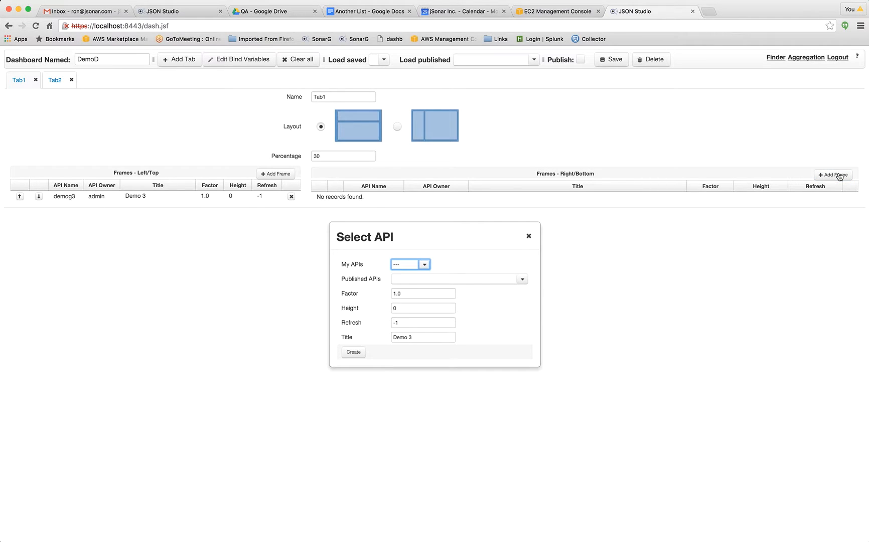
pyautogui.click(426, 265)
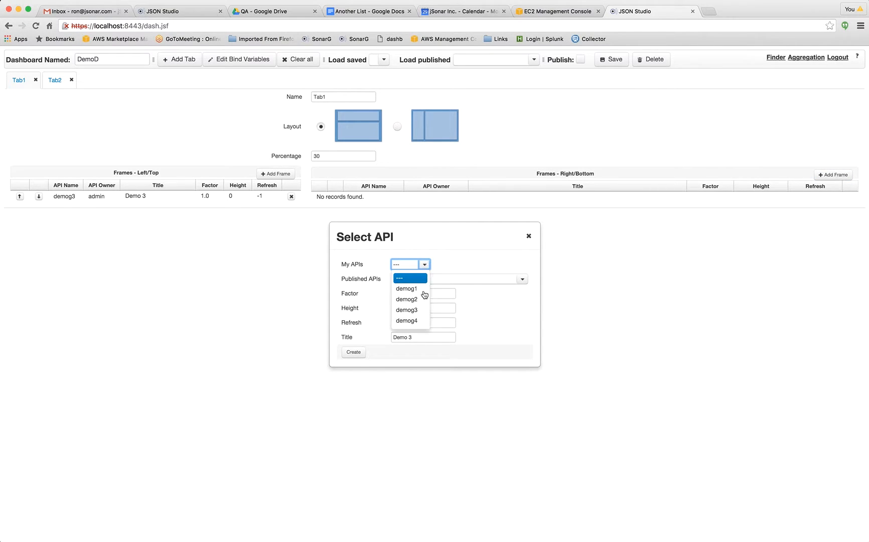
pyautogui.click(416, 321)
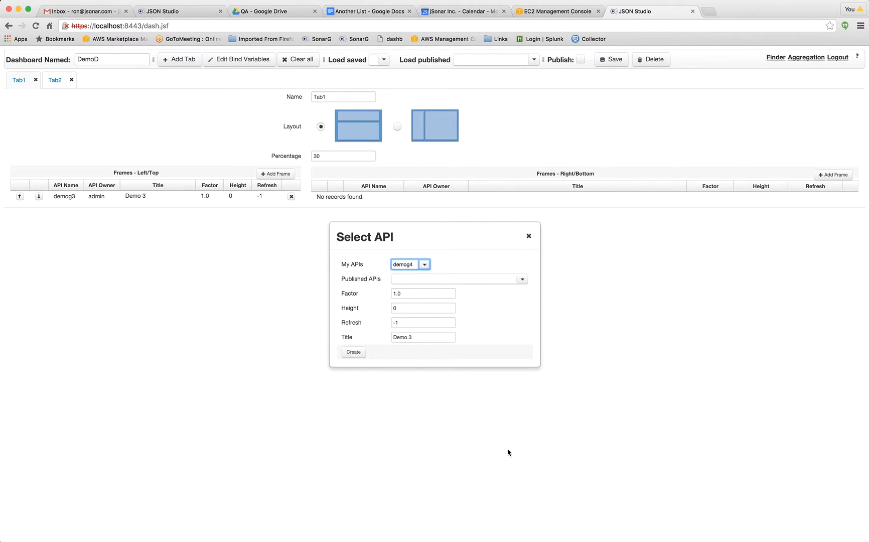
pyautogui.click(418, 336)
pyautogui.click(426, 338)
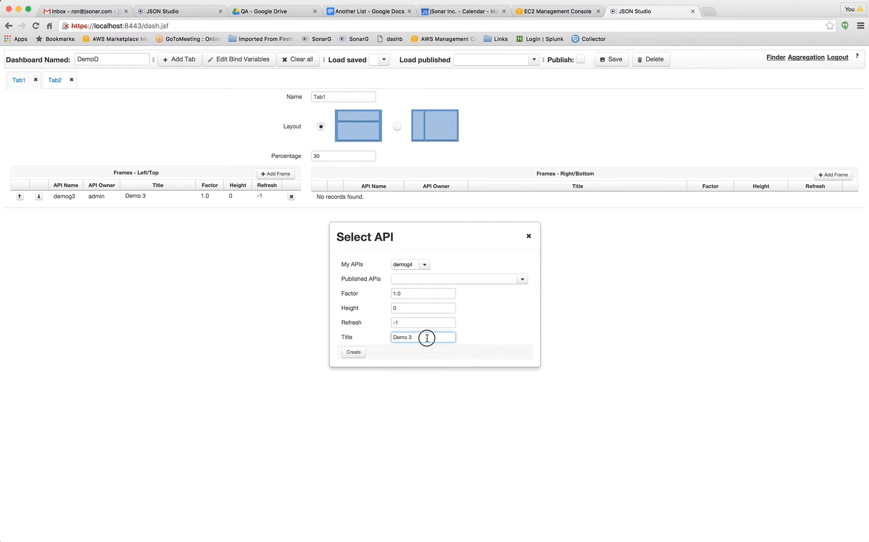
pyautogui.press('BackSpace')
pyautogui.write('4')
pyautogui.click(354, 353)
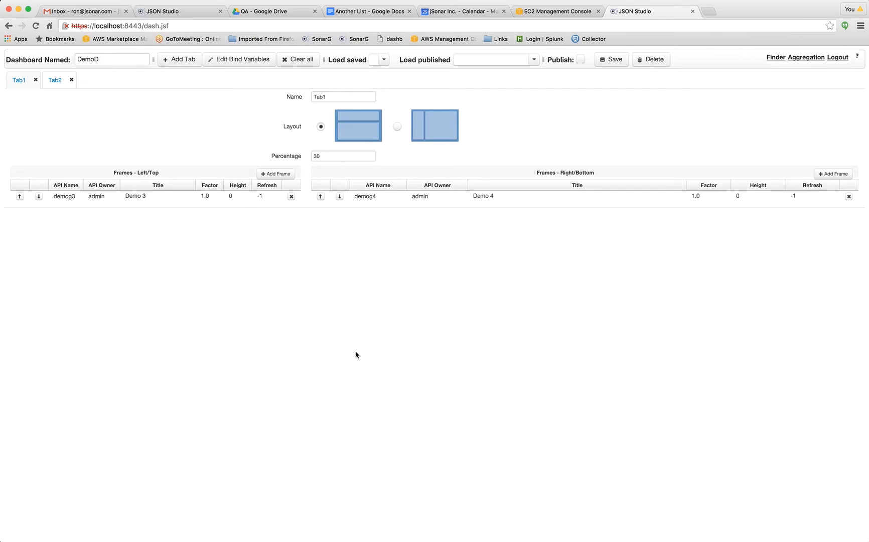
# Give Tab2 the side-by-side layout and set its percentage to 50.
pyautogui.click(54, 82)
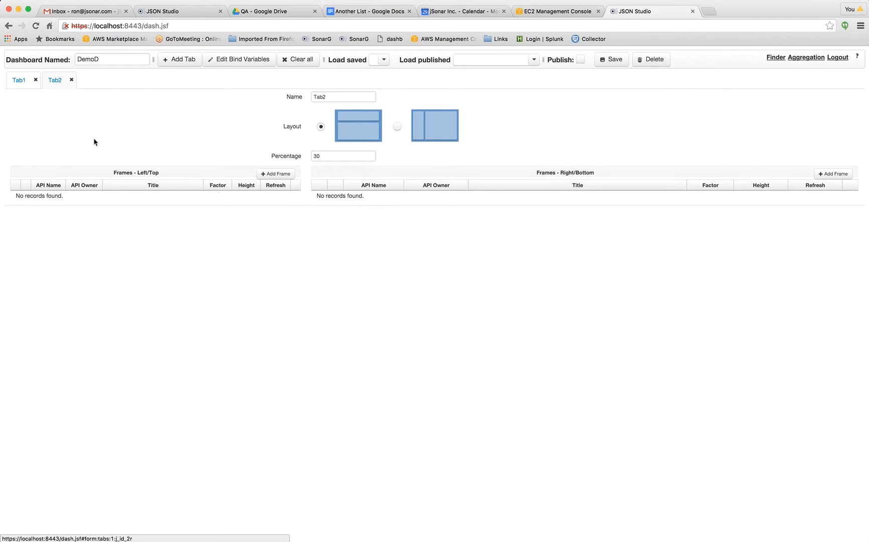
pyautogui.click(398, 128)
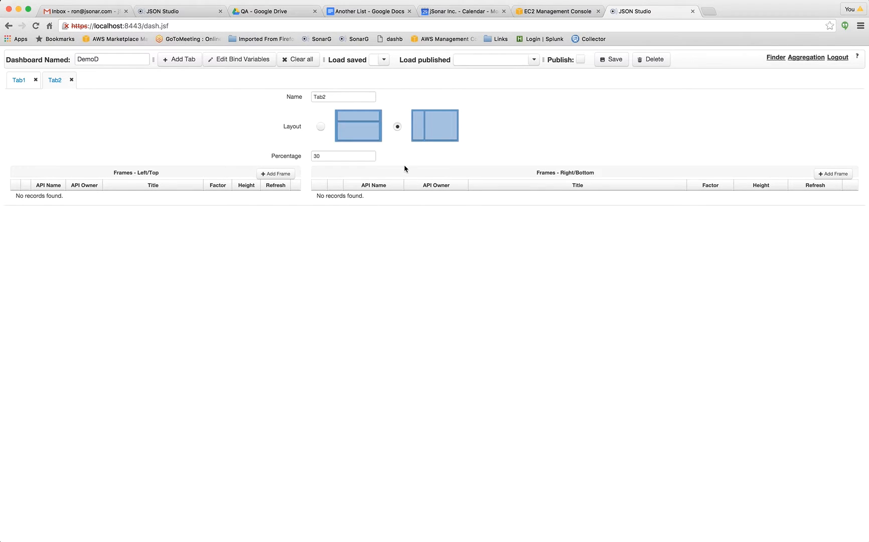
pyautogui.click(352, 159)
pyautogui.press('BackSpace')
pyautogui.press('BackSpace')
pyautogui.write('50')
# Add a left/top frame to Tab2 using the demog1 API with the title Demo 1.
pyautogui.click(278, 174)
pyautogui.click(425, 265)
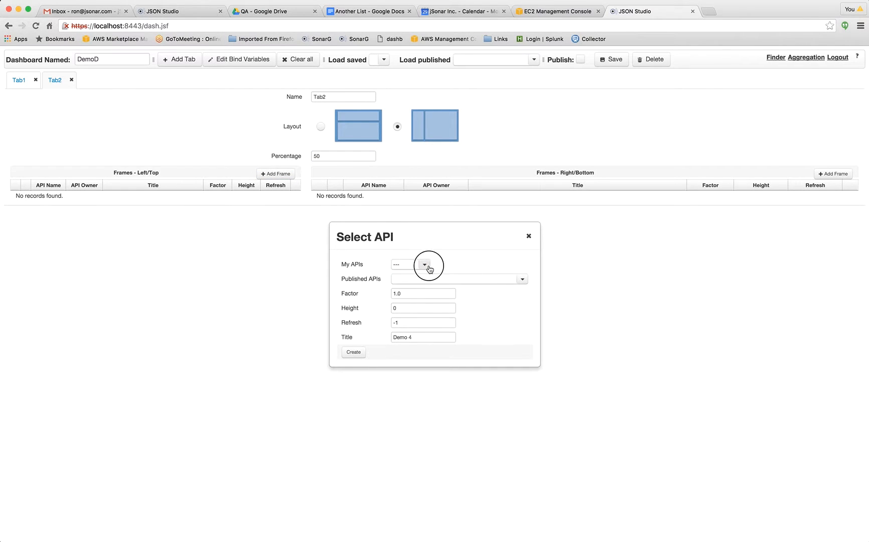
pyautogui.click(420, 287)
pyautogui.click(415, 339)
pyautogui.press('BackSpace')
pyautogui.write('1')
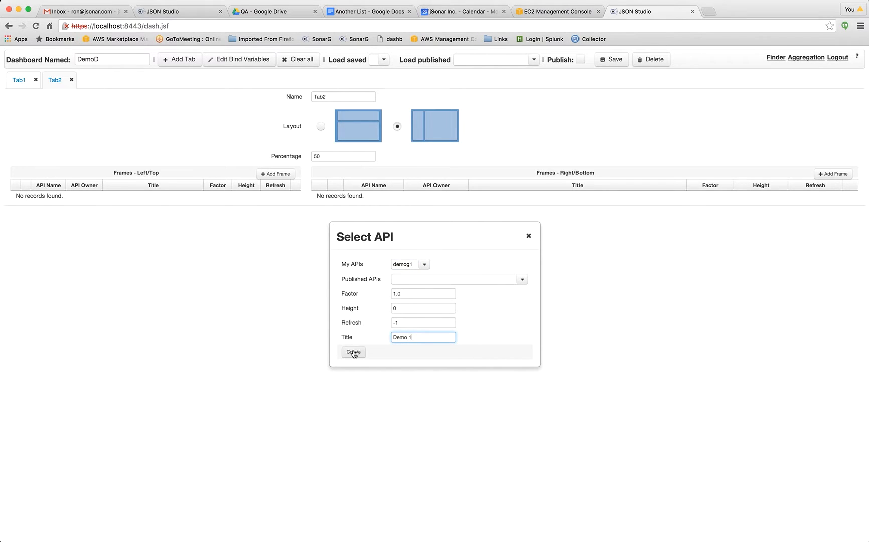
pyautogui.click(354, 353)
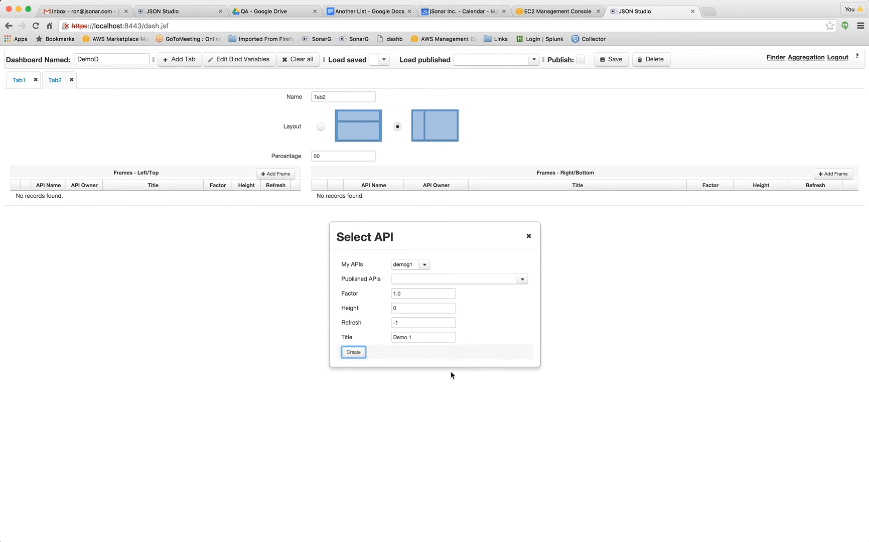
# Add a right/bottom frame to Tab2 using the demog2 API with the title Demo 2.
pyautogui.click(840, 176)
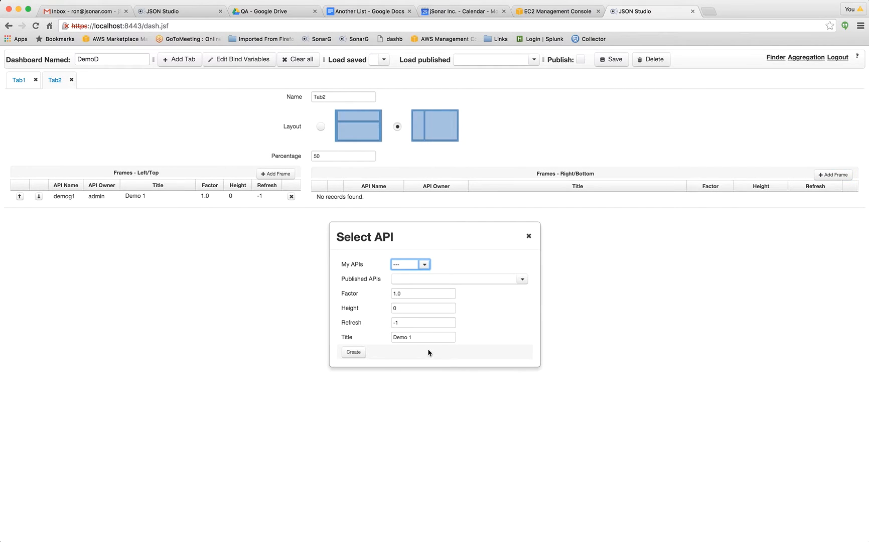
pyautogui.click(424, 264)
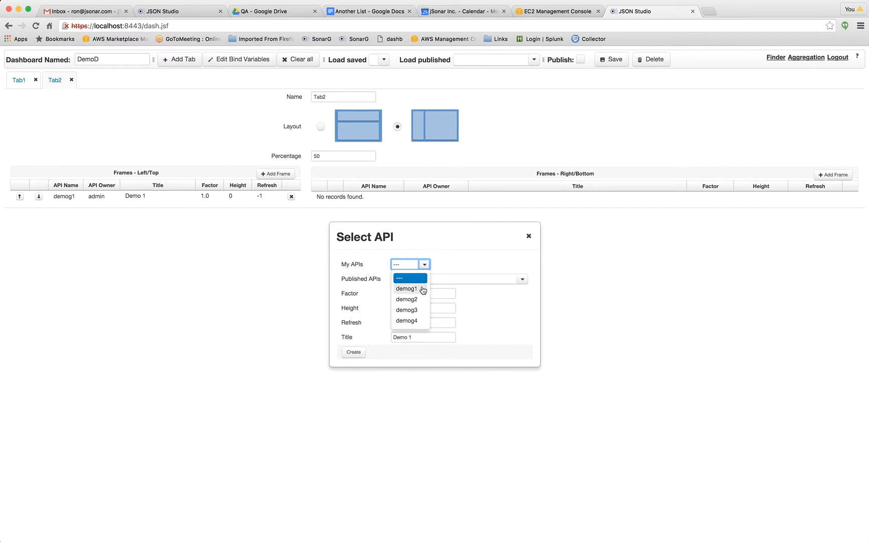
pyautogui.click(407, 300)
pyautogui.click(418, 337)
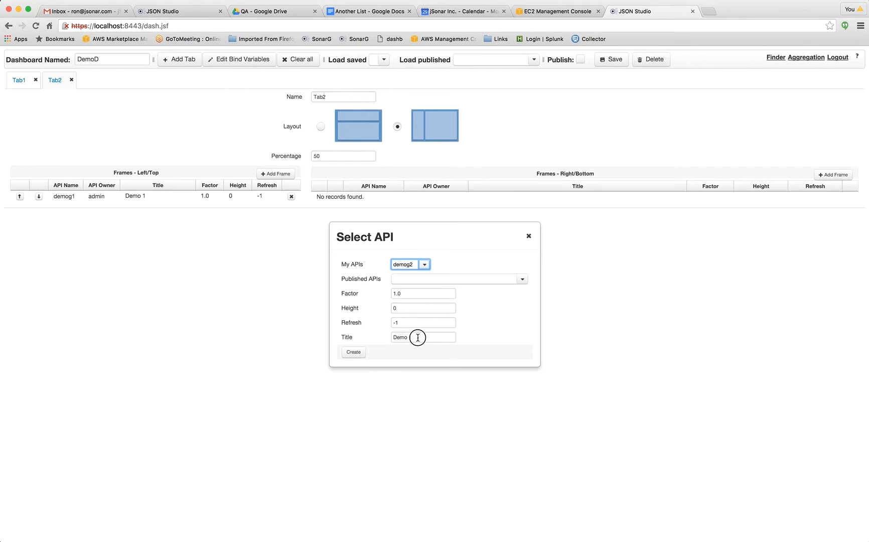
pyautogui.write('2')
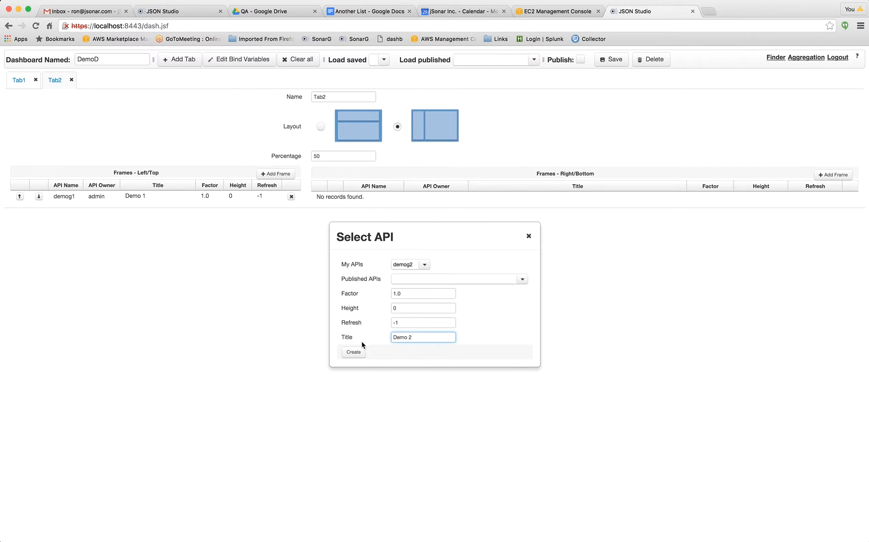
pyautogui.click(353, 352)
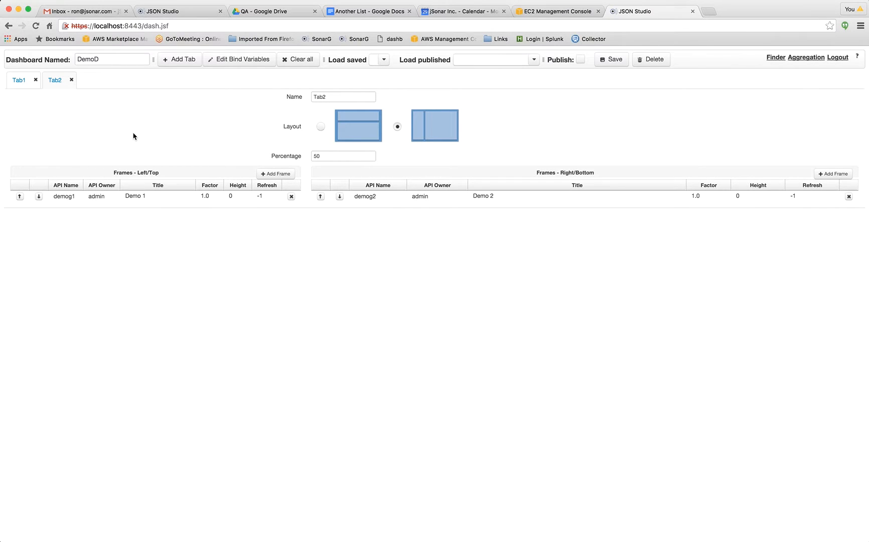
# Mark the DemoD dashboard as published and save it.
pyautogui.click(581, 60)
pyautogui.click(613, 60)
pyautogui.click(624, 60)
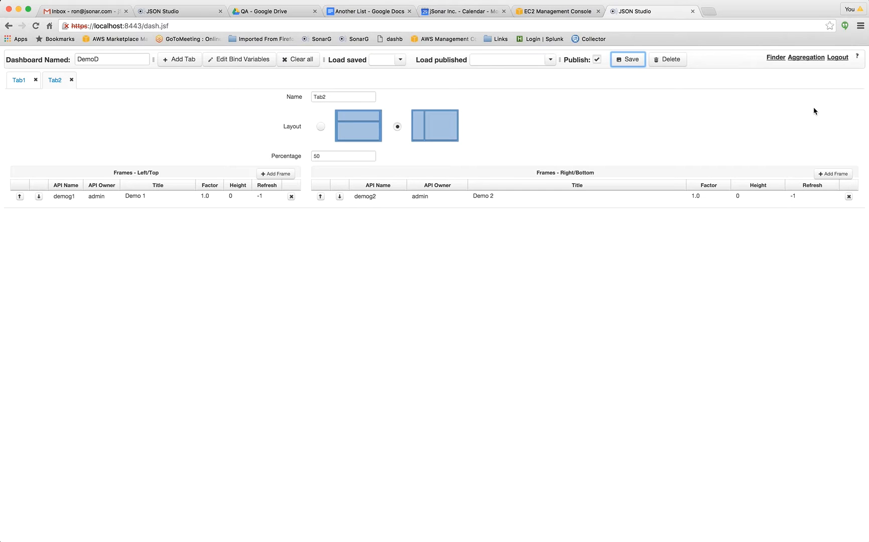
# Log out of the studio and open the Dashboards page at localhost:8443/dboard.xhtml.
pyautogui.click(837, 59)
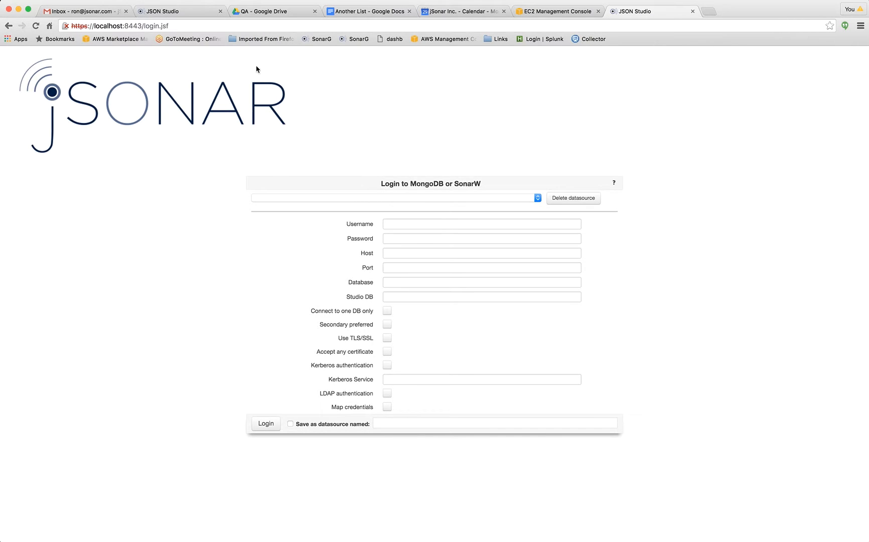
pyautogui.moveTo(144, 26); pyautogui.dragTo(213, 25)
pyautogui.write('db')
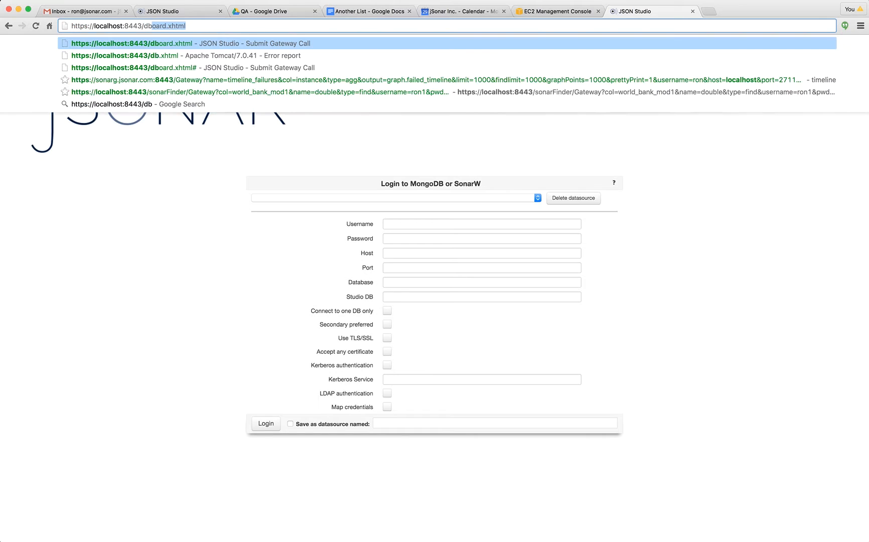
pyautogui.press('Return')
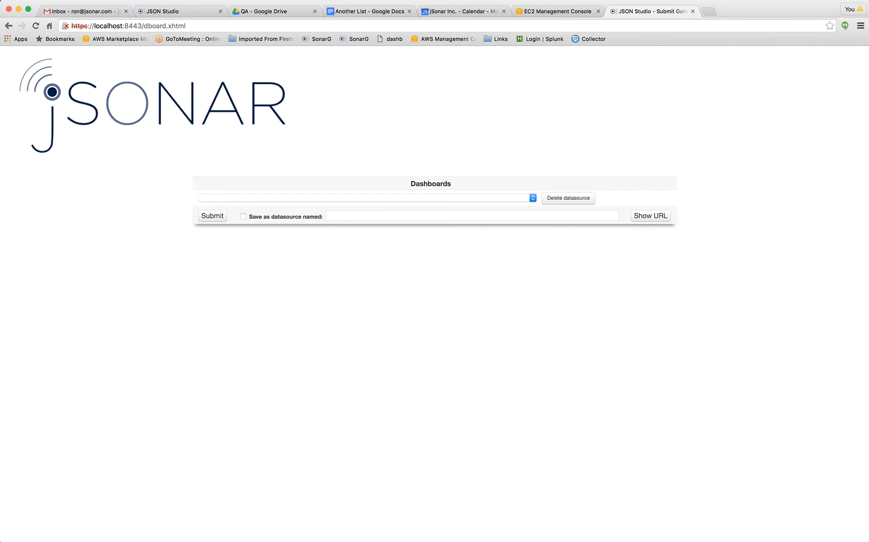
# Load the saved g2 datasource on the Dashboards form and enter the account password.
pyautogui.click(366, 198)
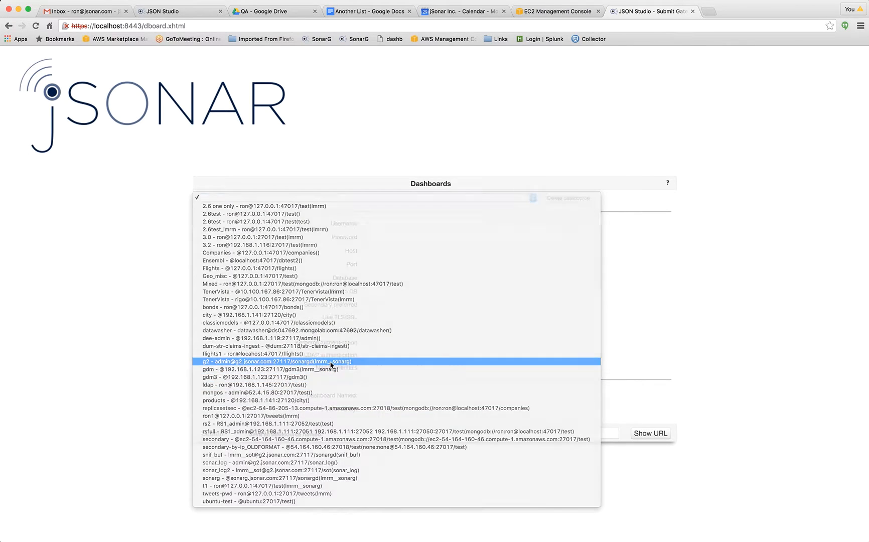
pyautogui.click(330, 361)
pyautogui.click(384, 237)
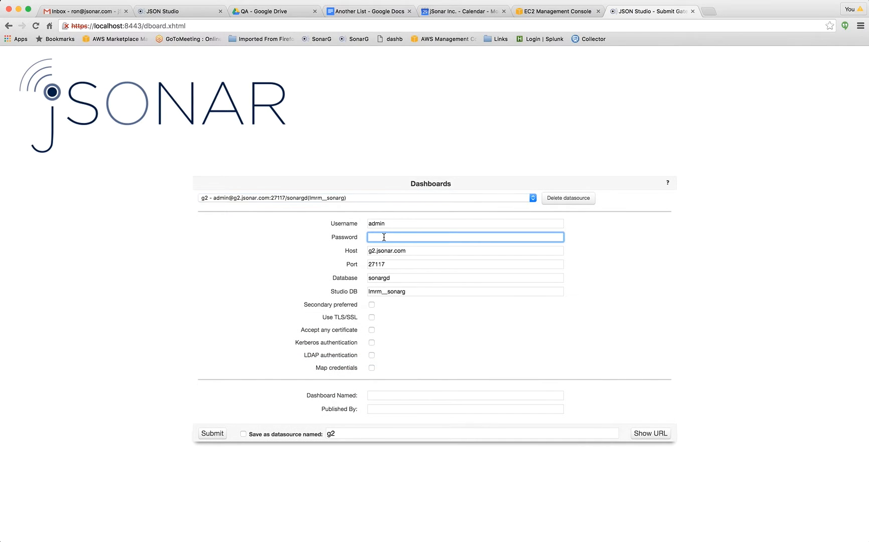
pyautogui.write('admin')
pyautogui.press('BackSpace')
pyautogui.press('BackSpace')
pyautogui.press('BackSpace')
pyautogui.press('BackSpace')
pyautogui.write('dmin1234')
# Enter DemoD as the dashboard name and submit the form to open the dashboard.
pyautogui.click(376, 393)
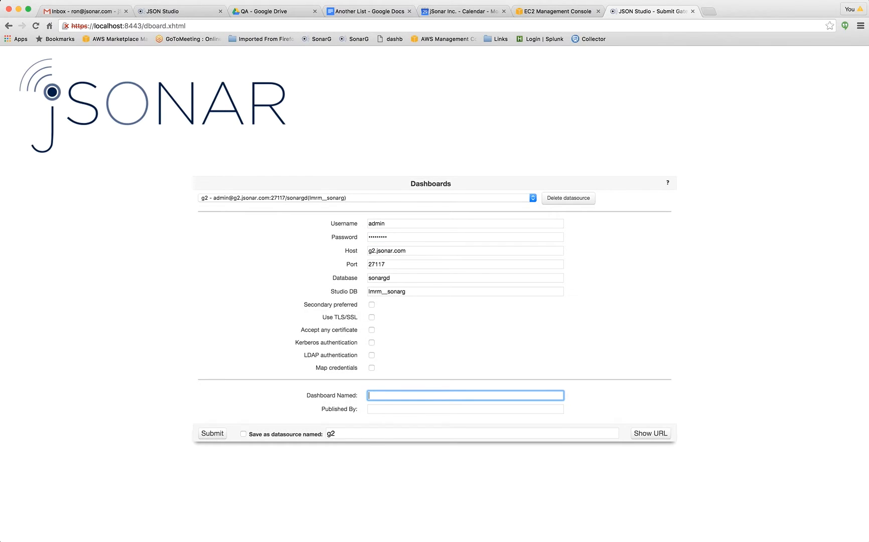
pyautogui.write('DemoD')
pyautogui.click(212, 434)
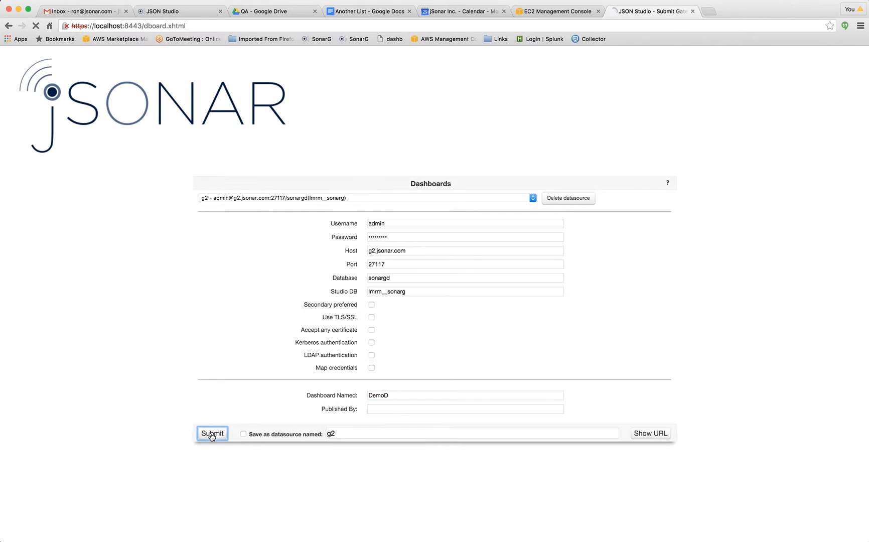
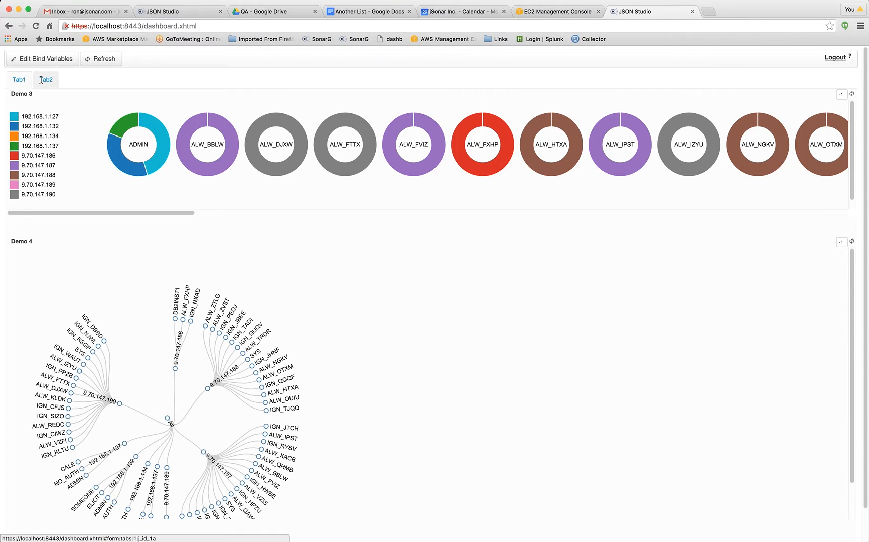
# View the graphs on Tab2 of the DemoD dashboard and log out.
pyautogui.click(57, 79)
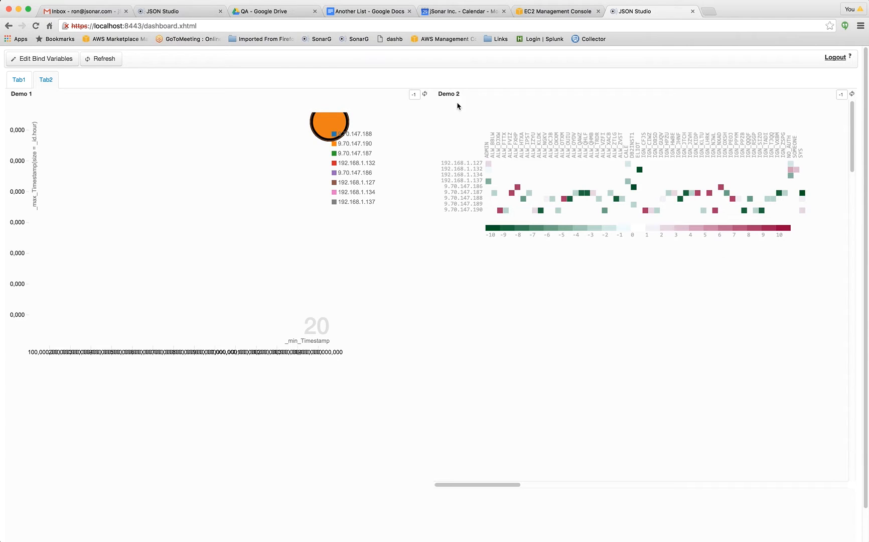
pyautogui.click(835, 59)
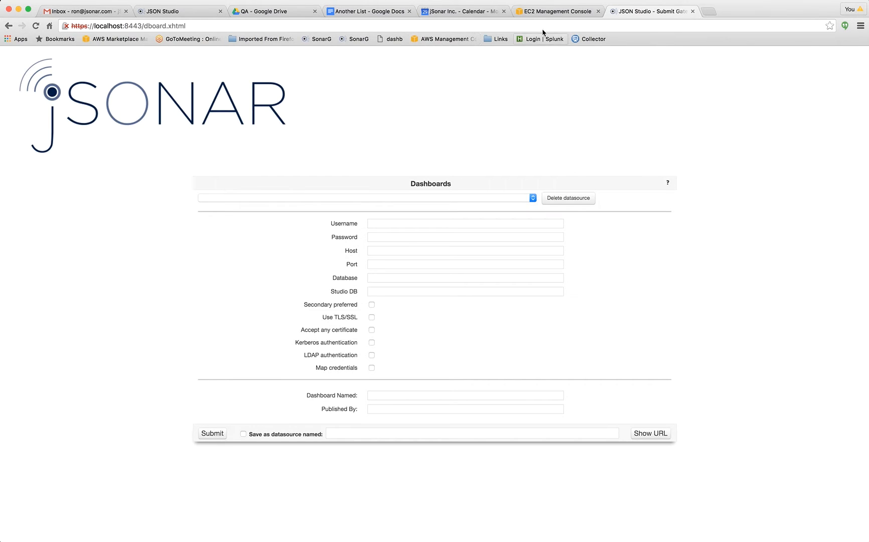
# Load the copied dashboard URL to open the Guardium SOC dashboard on g2.jsonar.com:8443.
pyautogui.click(544, 26)
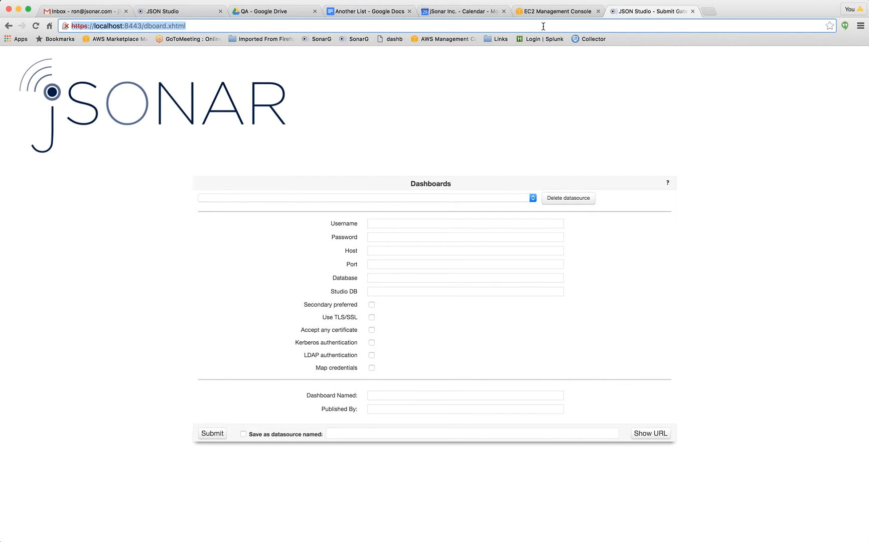
pyautogui.press('super+v')
pyautogui.press('Return')
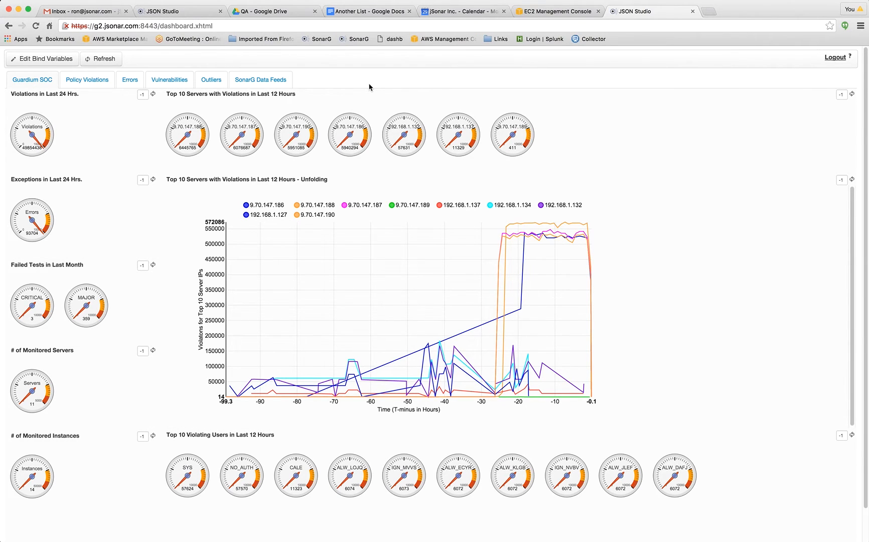
# Hide every server except 192.168.1.132 in the Top 10 Servers with Violations in Last 12 Hours - Unfolding chart and inspect its data points.
pyautogui.moveTo(491, 343)
pyautogui.click(496, 210)
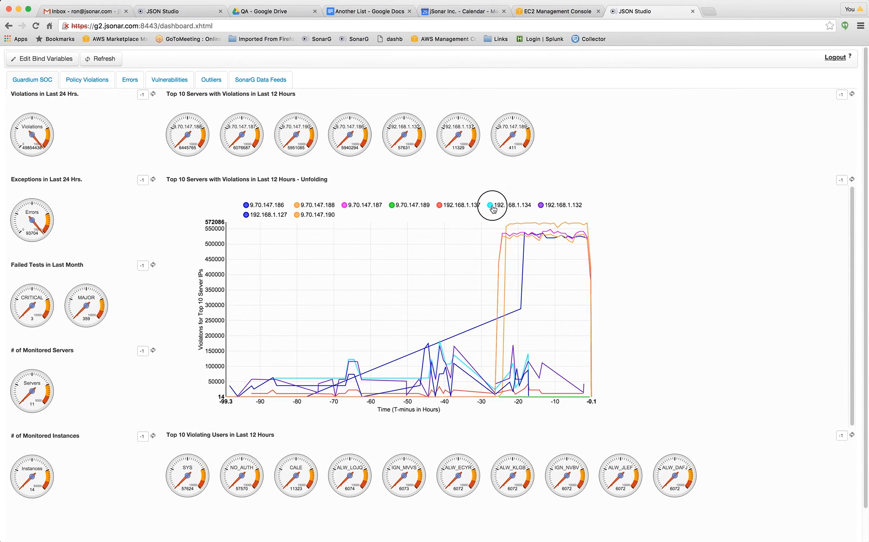
pyautogui.click(440, 206)
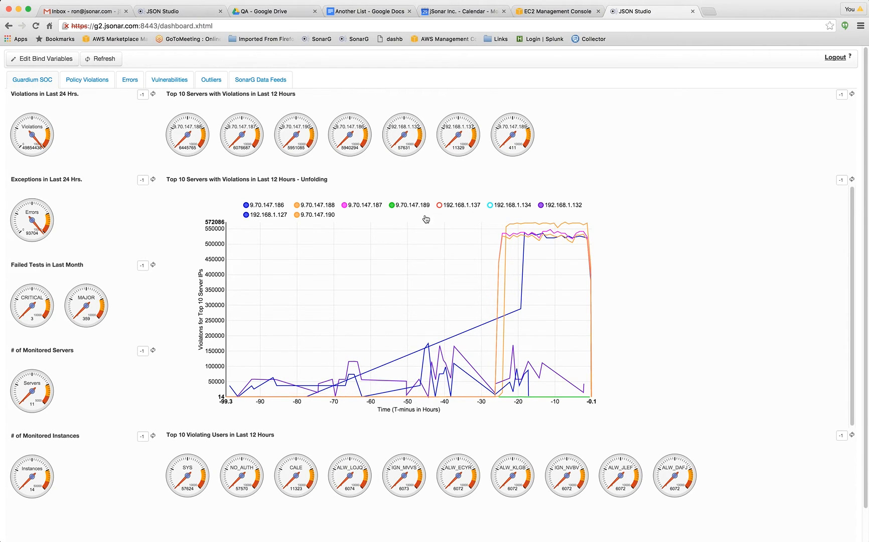
pyautogui.click(247, 214)
pyautogui.click(247, 204)
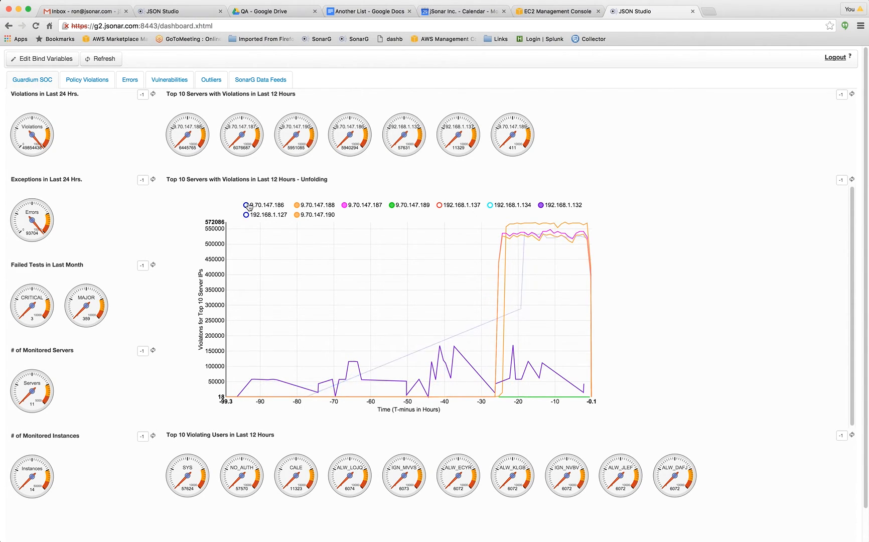
pyautogui.click(297, 215)
pyautogui.click(297, 204)
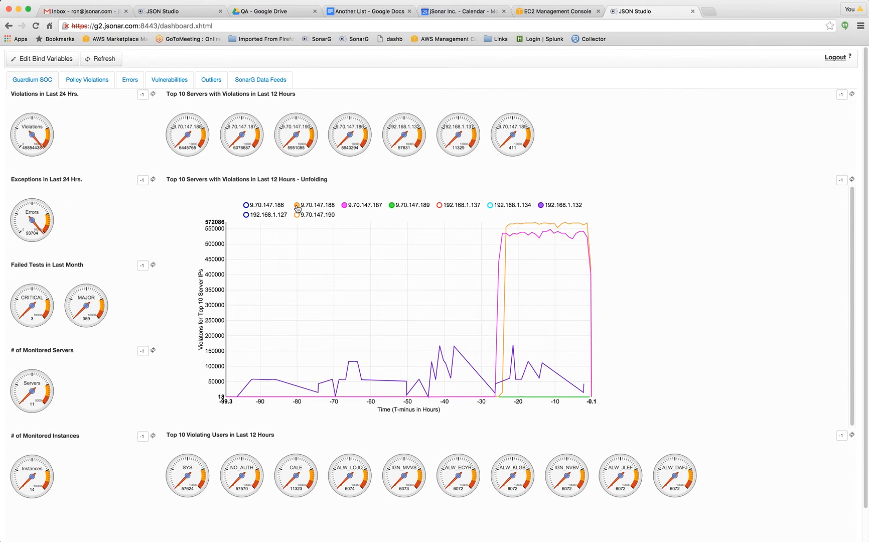
pyautogui.click(345, 207)
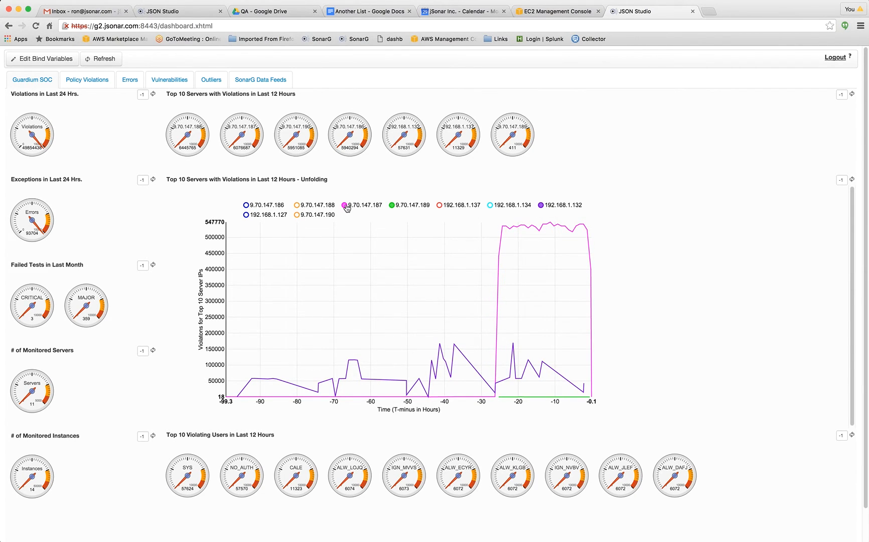
pyautogui.click(392, 206)
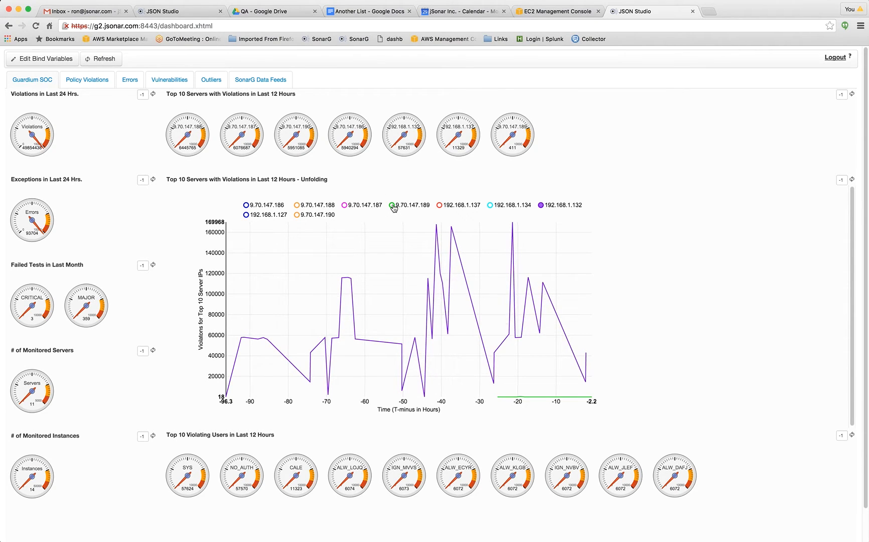
pyautogui.moveTo(355, 284)
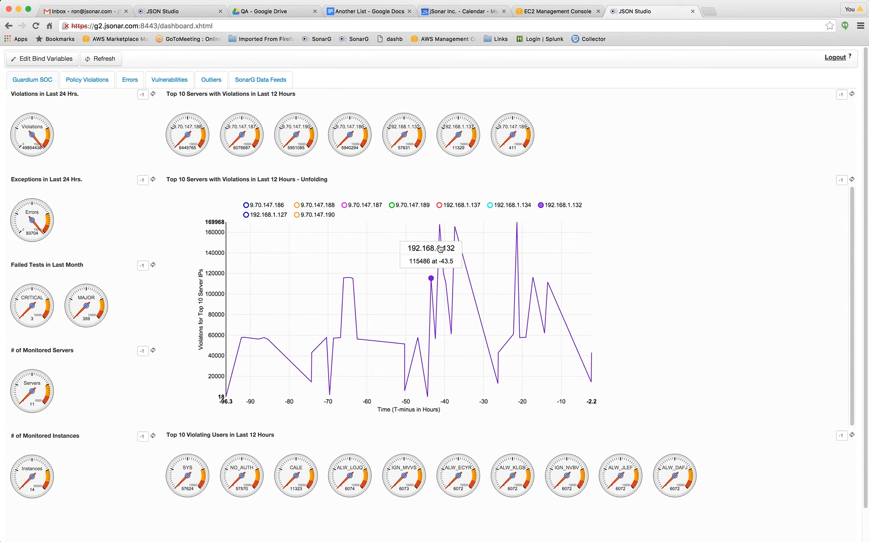
# Show the Policy Violations graphs and narrow the Avg. Daily Violations chart to about the period from 25 January 2016 onward.
pyautogui.click(89, 82)
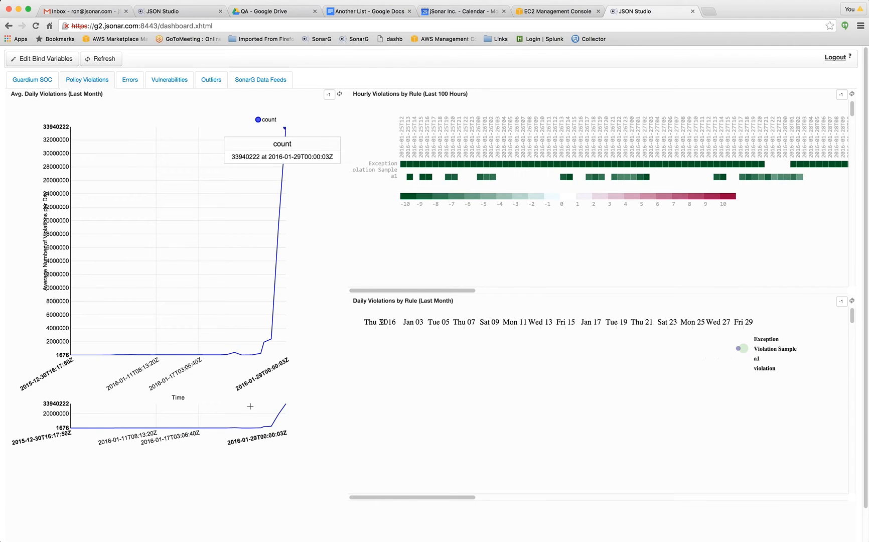
pyautogui.moveTo(253, 421); pyautogui.dragTo(286, 420)
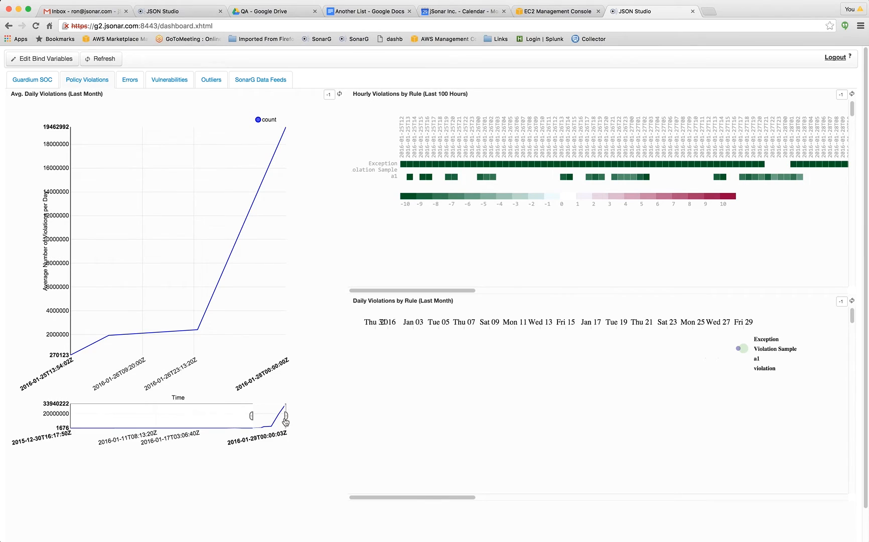
# Look through the dashboard's Errors, Vulnerabilities and Outliers graphs.
pyautogui.click(129, 81)
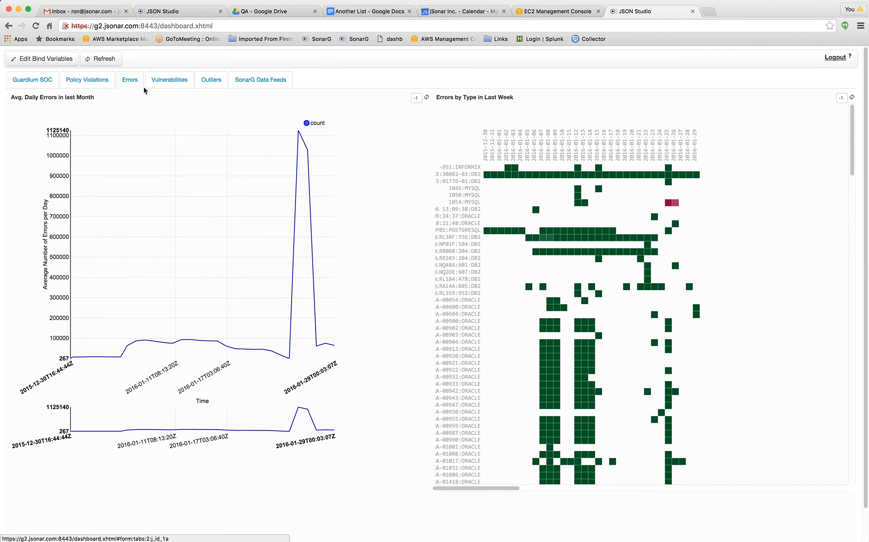
pyautogui.click(173, 81)
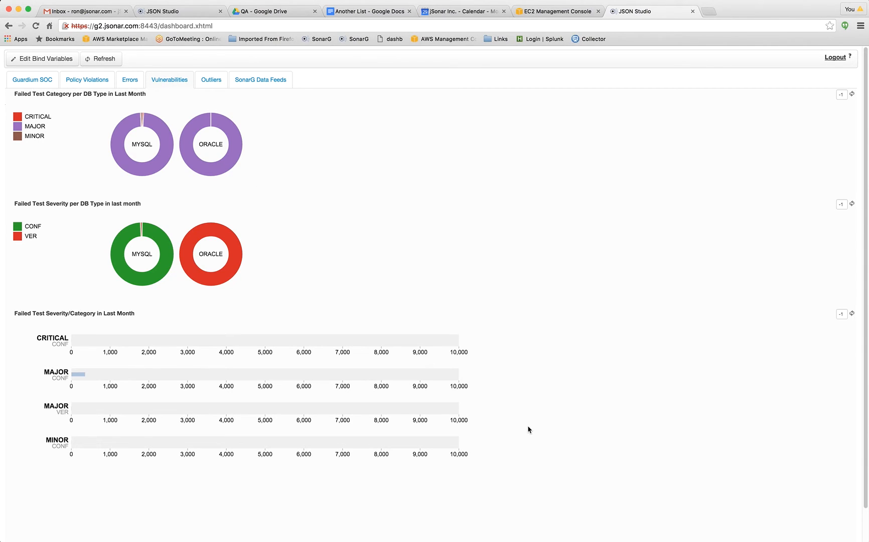
pyautogui.click(211, 81)
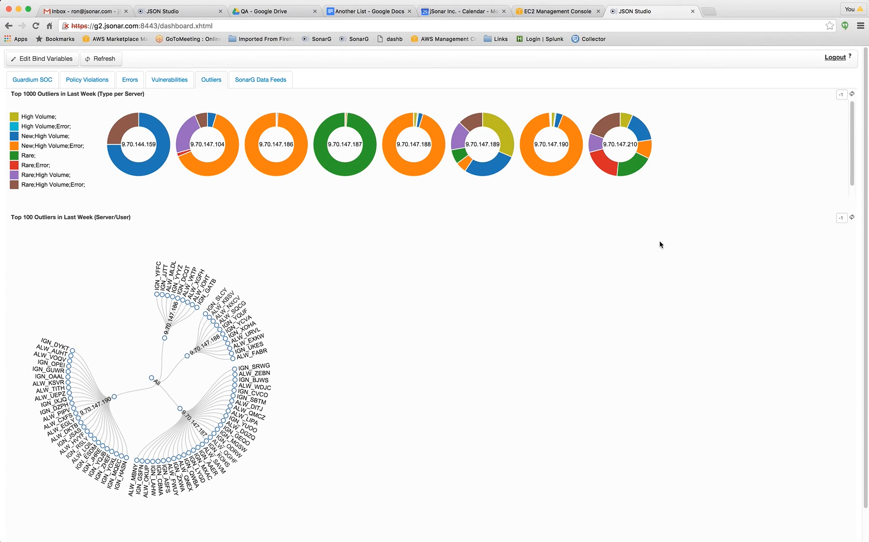
# View the SonarG Data Feeds graphs with Magnify switched on and off for Incoming Data by Day/Time, and return to Guardium SOC.
pyautogui.click(266, 81)
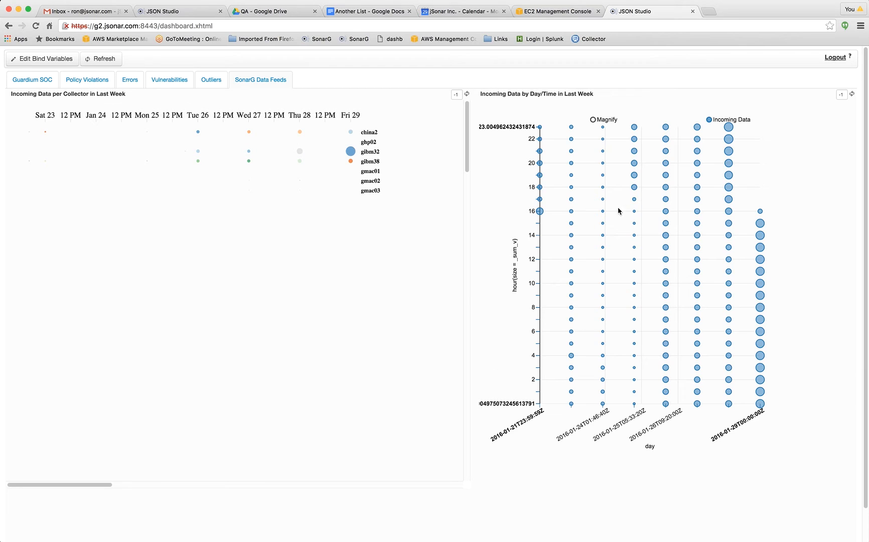
pyautogui.click(593, 121)
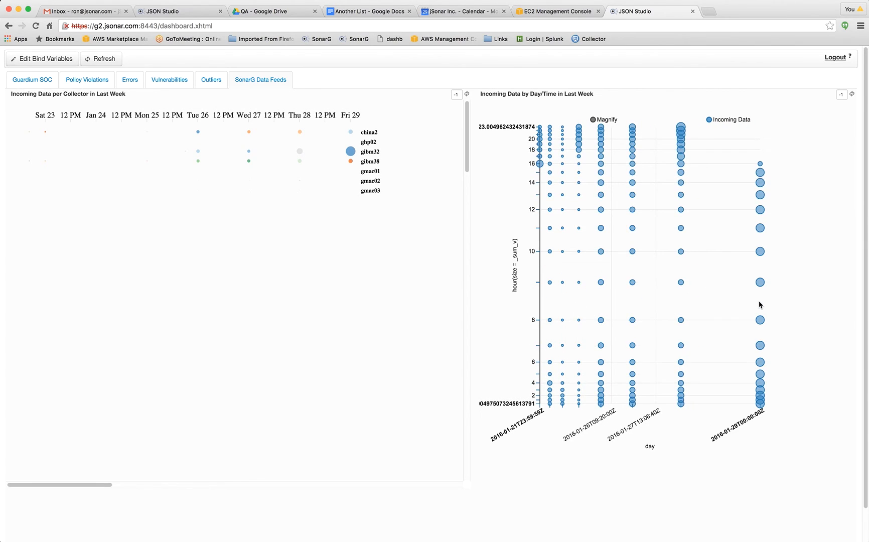
pyautogui.click(602, 119)
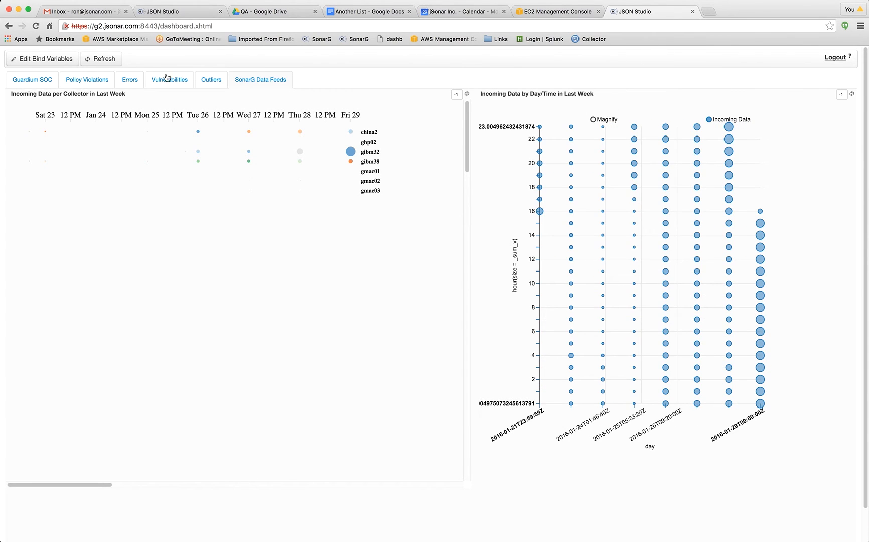
pyautogui.click(20, 79)
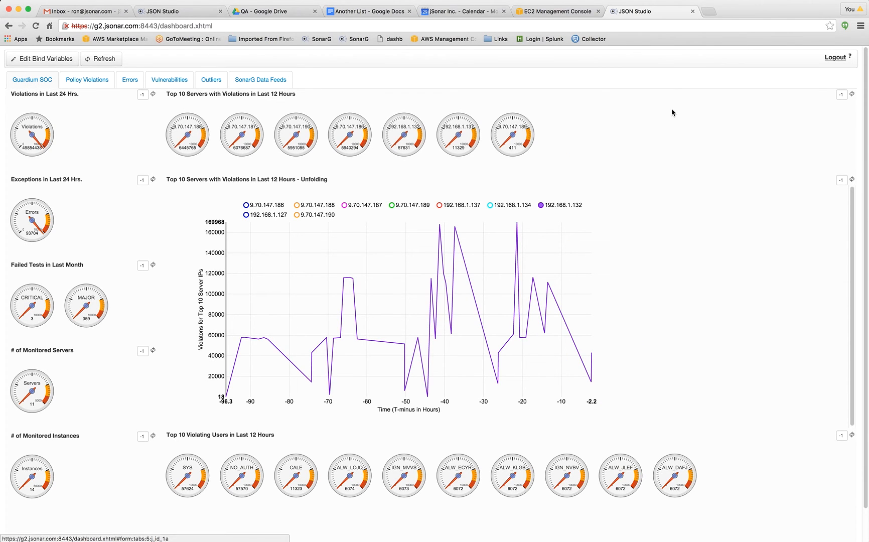